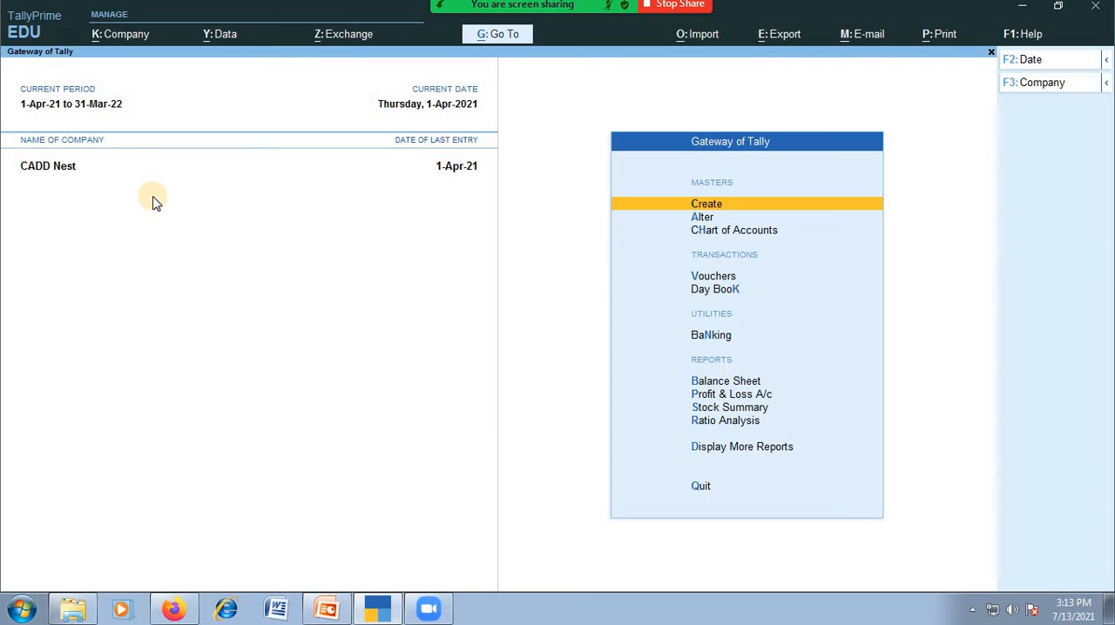
Review the accounting and inventory settings in the company features of CADD Nest and accept them as they are
{"action": "key", "text": "F11"}
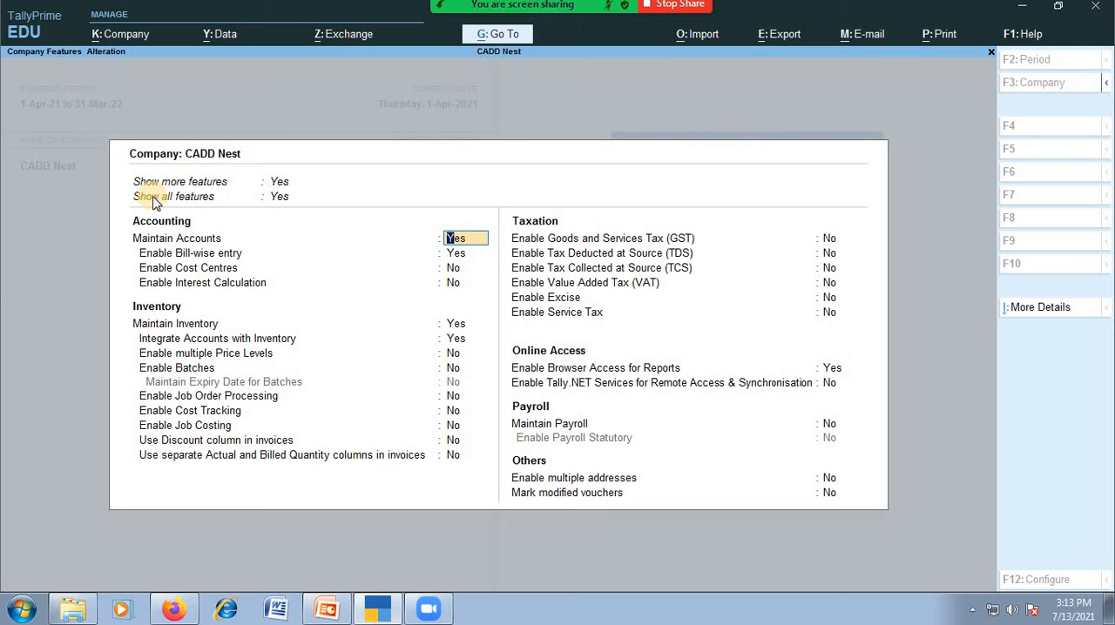
{"action": "key", "text": "Return"}
{"action": "key", "text": "Return"}
{"action": "key", "text": "Return"}
{"action": "key", "text": "Return"}
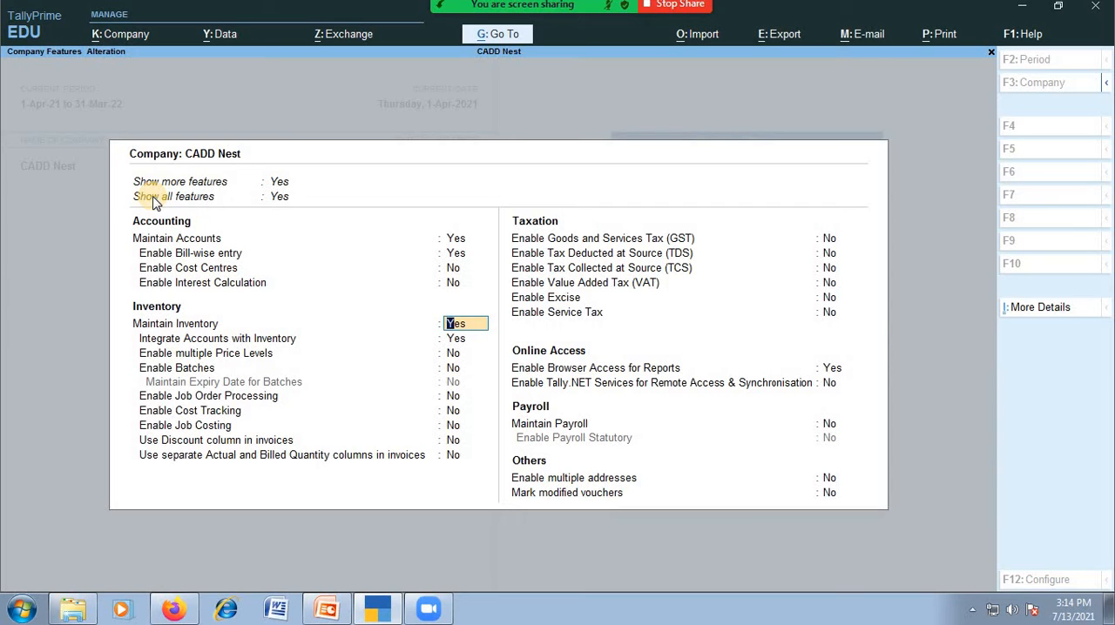
{"action": "key", "text": "Return"}
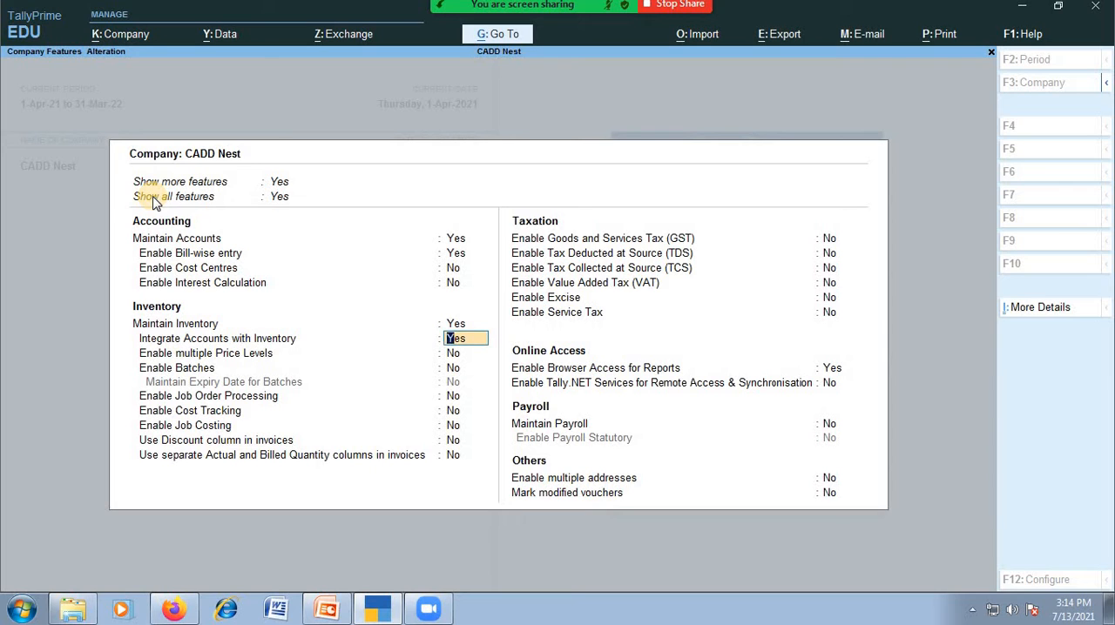
{"action": "key", "text": "Return"}
{"action": "key", "text": "Return"}
{"action": "key", "text": "Return"}
{"action": "key", "text": "Return"}
{"action": "key", "text": "Return"}
{"action": "key", "text": "Return"}
{"action": "key", "text": "Return"}
{"action": "key", "text": "Return"}
{"action": "key", "text": "Return"}
{"action": "key", "text": "Return"}
{"action": "key", "text": "Return"}
{"action": "key", "text": "Return"}
{"action": "key", "text": "Return"}
{"action": "key", "text": "Return"}
{"action": "key", "text": "Return"}
{"action": "key", "text": "Return"}
{"action": "key", "text": "Return"}
{"action": "key", "text": "Return"}
{"action": "key", "text": "Return"}
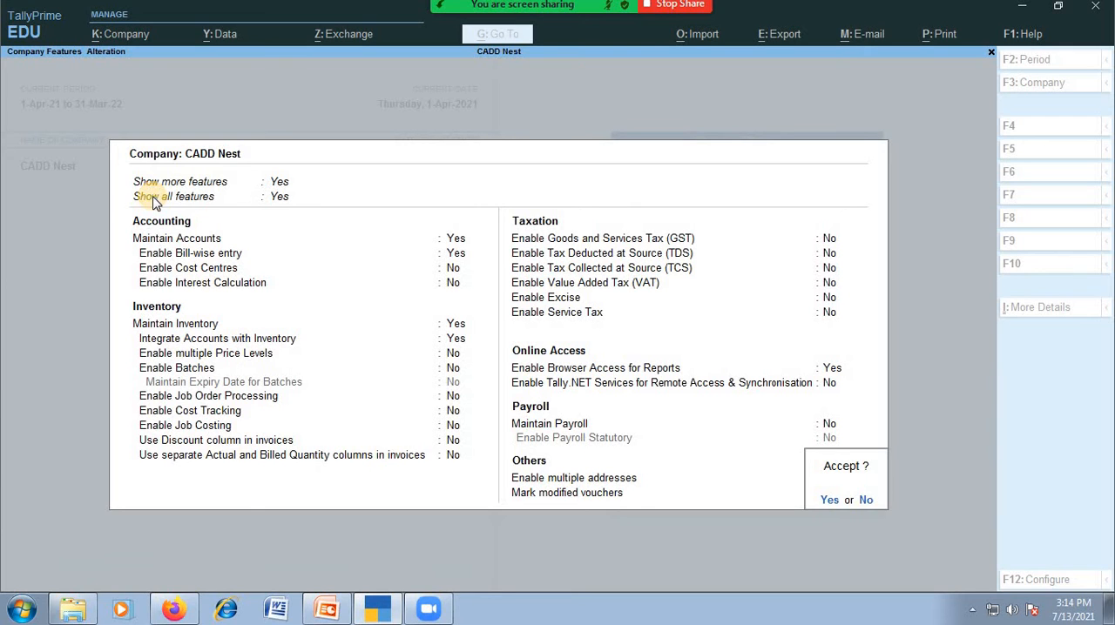
{"action": "key", "text": "Return"}
{"action": "key", "text": "Return"}
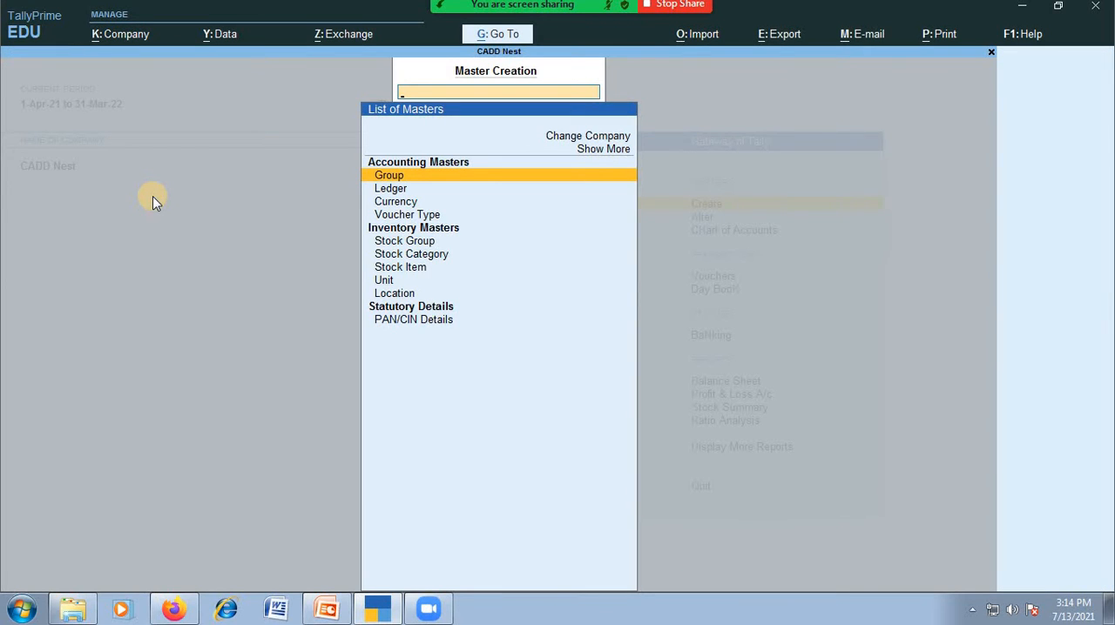
{"action": "key", "text": "Escape"}
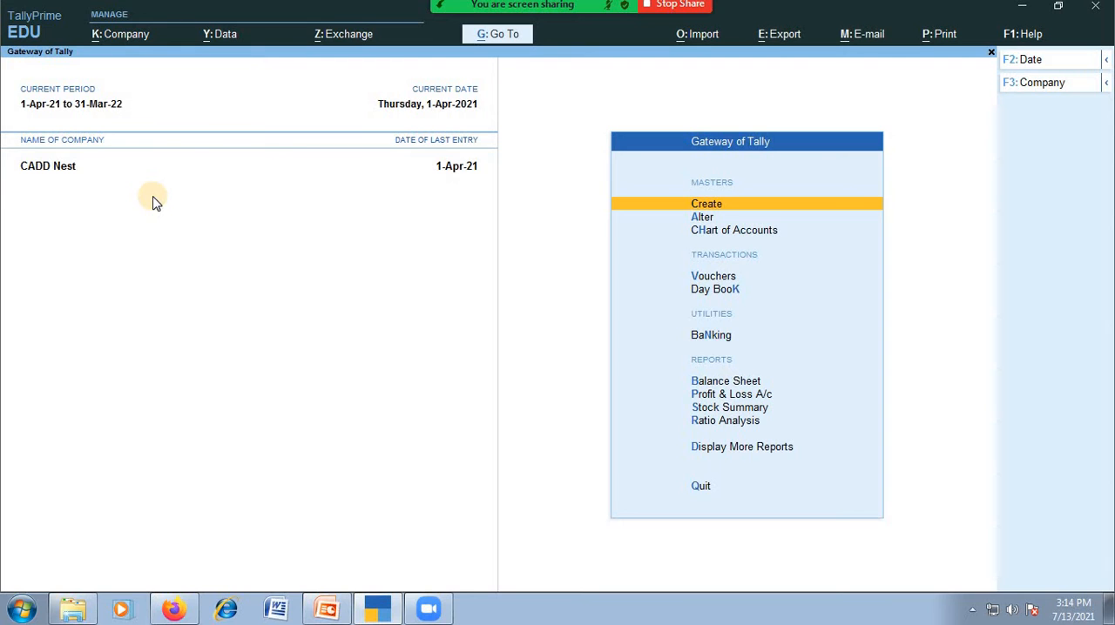
Open master creation and go through the available inventory masters, from Stock Group to Location
{"action": "key", "text": "Return"}
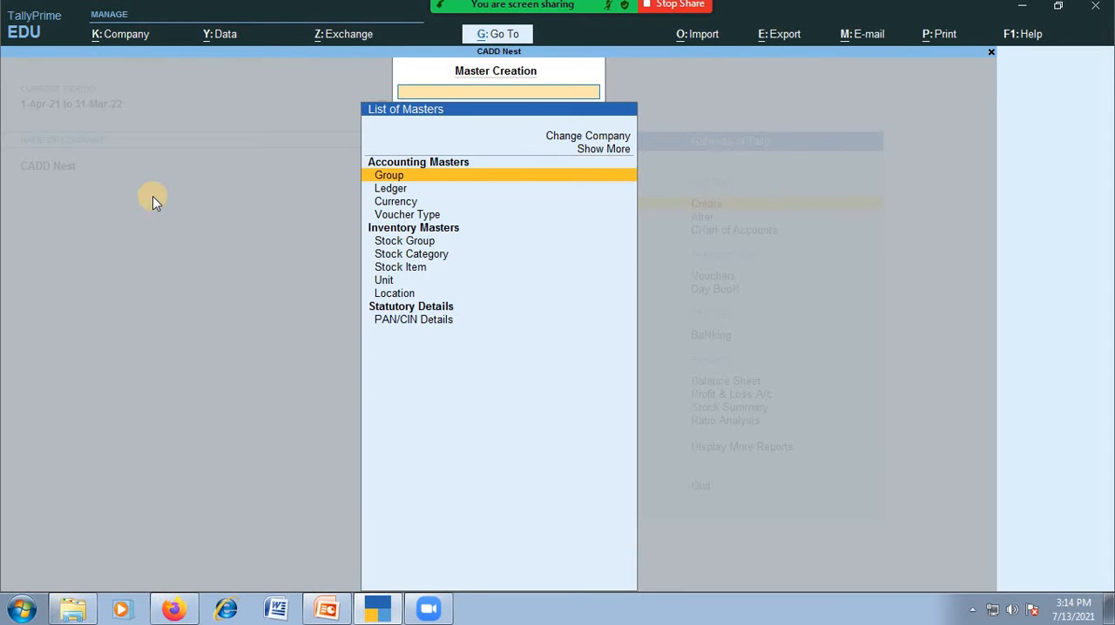
{"action": "key", "text": "Down"}
{"action": "key", "text": "Down"}
{"action": "key", "text": "Down"}
{"action": "key", "text": "Down"}
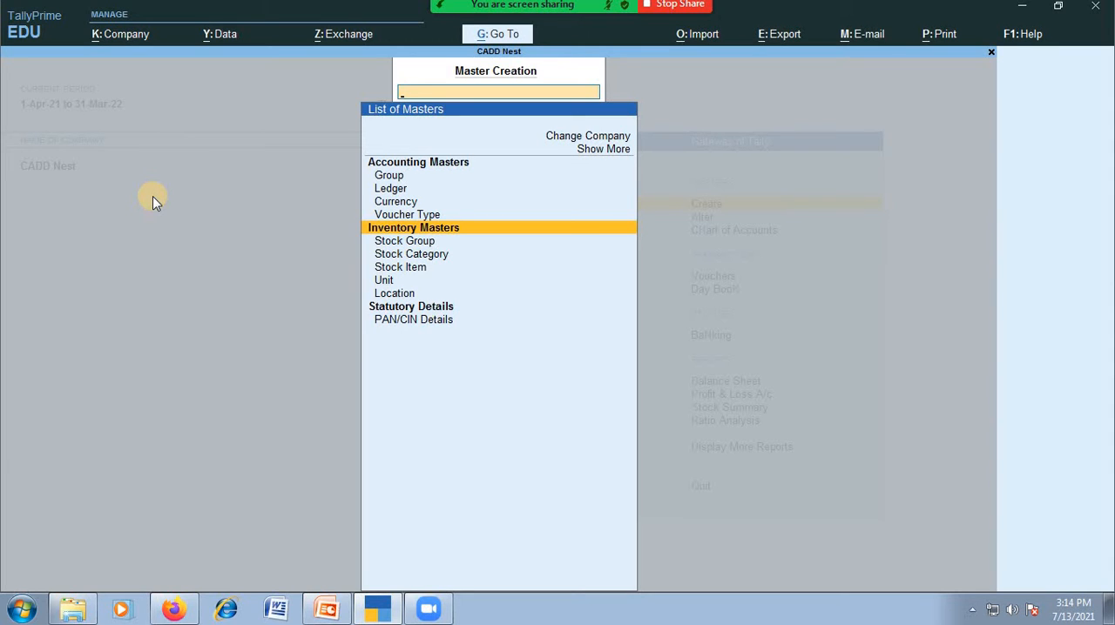
{"action": "key", "text": "Down"}
{"action": "key", "text": "Down"}
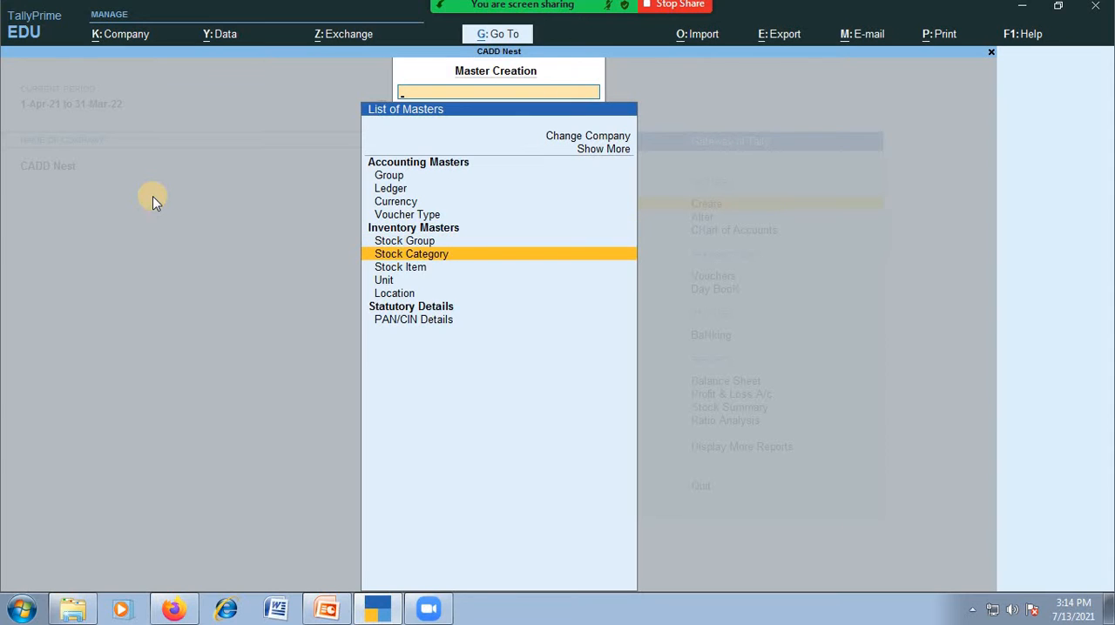
{"action": "key", "text": "Down"}
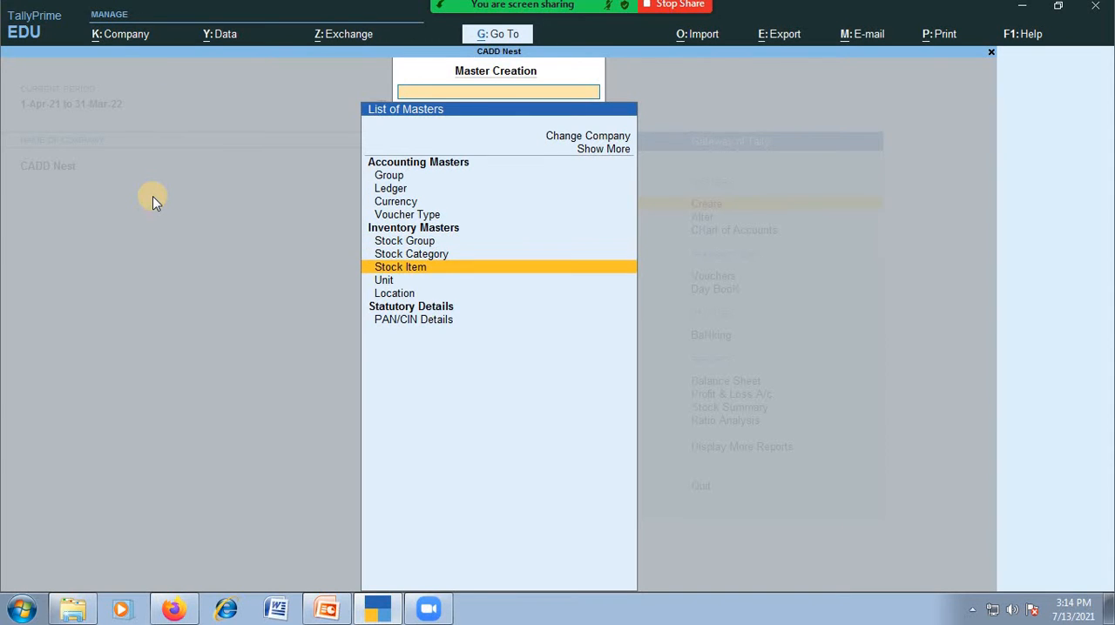
{"action": "key", "text": "Down"}
{"action": "key", "text": "Down"}
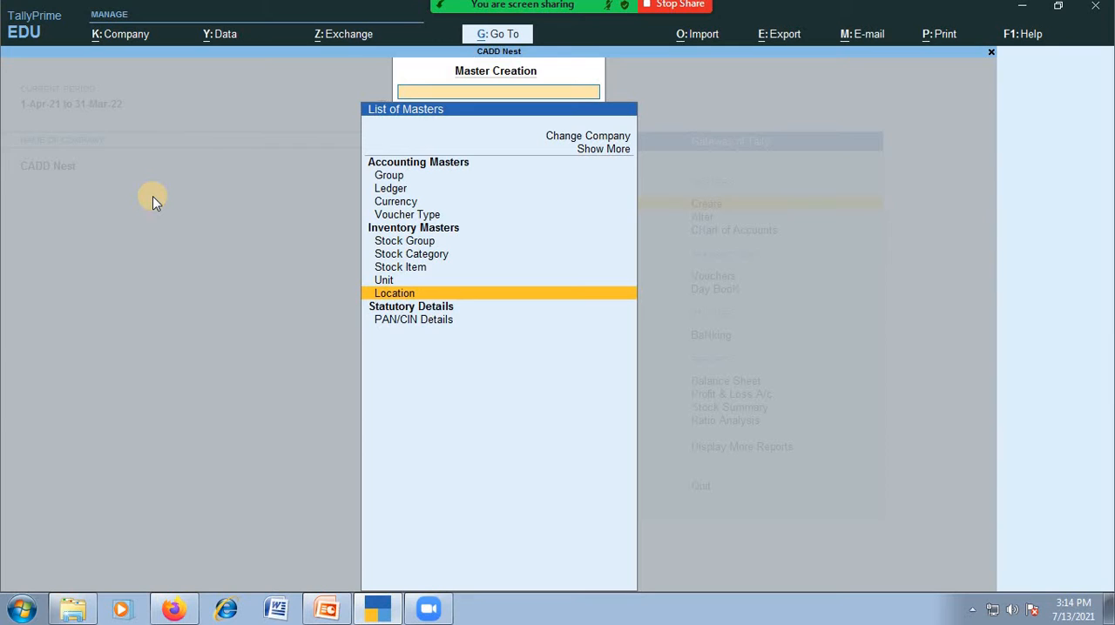
{"action": "key", "text": "Up"}
{"action": "key", "text": "Up"}
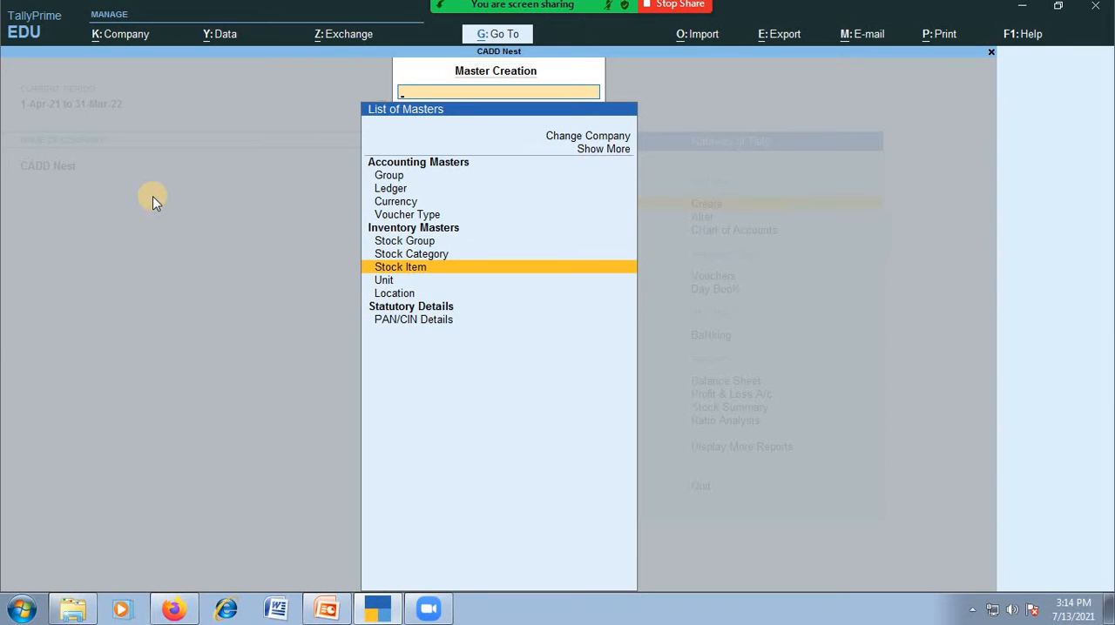
{"action": "key", "text": "Down"}
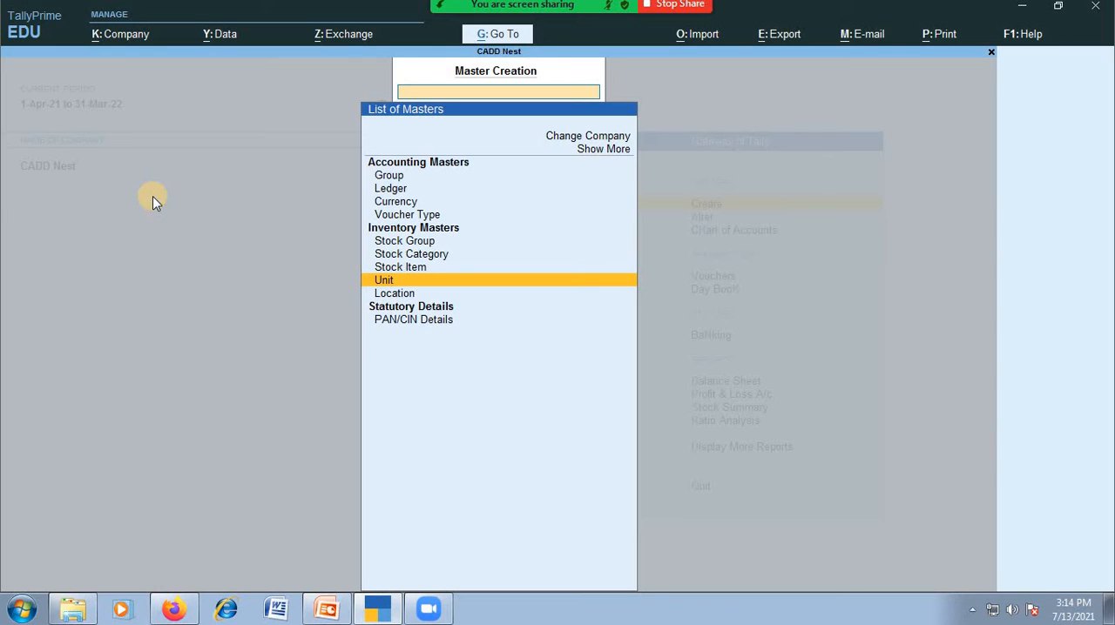
Create a stock group named Maruthi 800 under Primary, with quantities of items not added
{"action": "key", "text": "Up"}
{"action": "key", "text": "Up"}
{"action": "key", "text": "Up"}
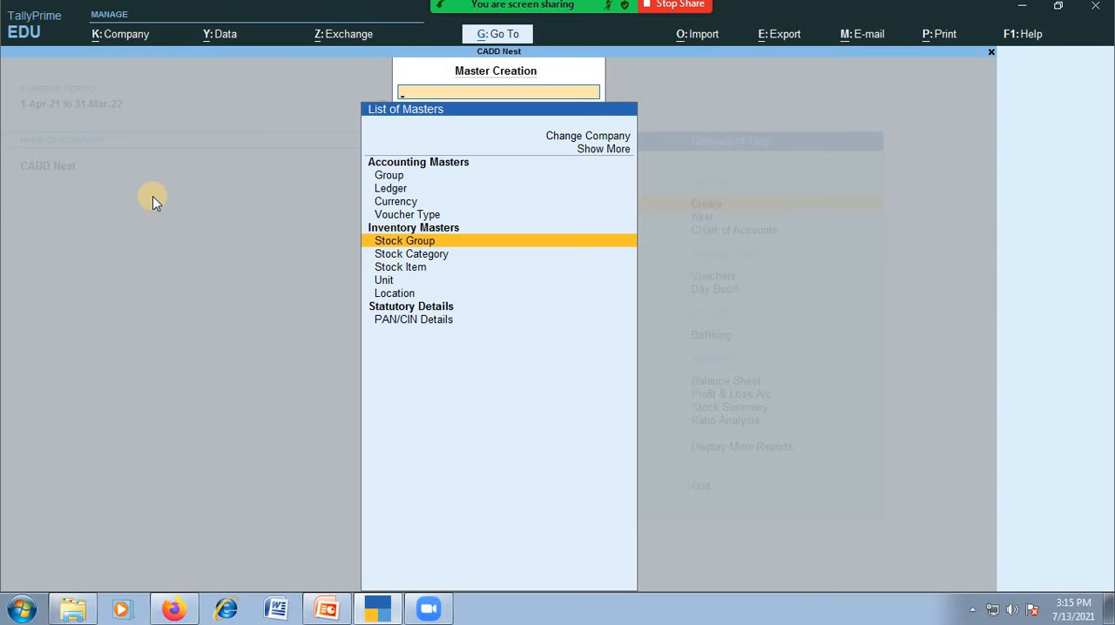
{"action": "key", "text": "Return"}
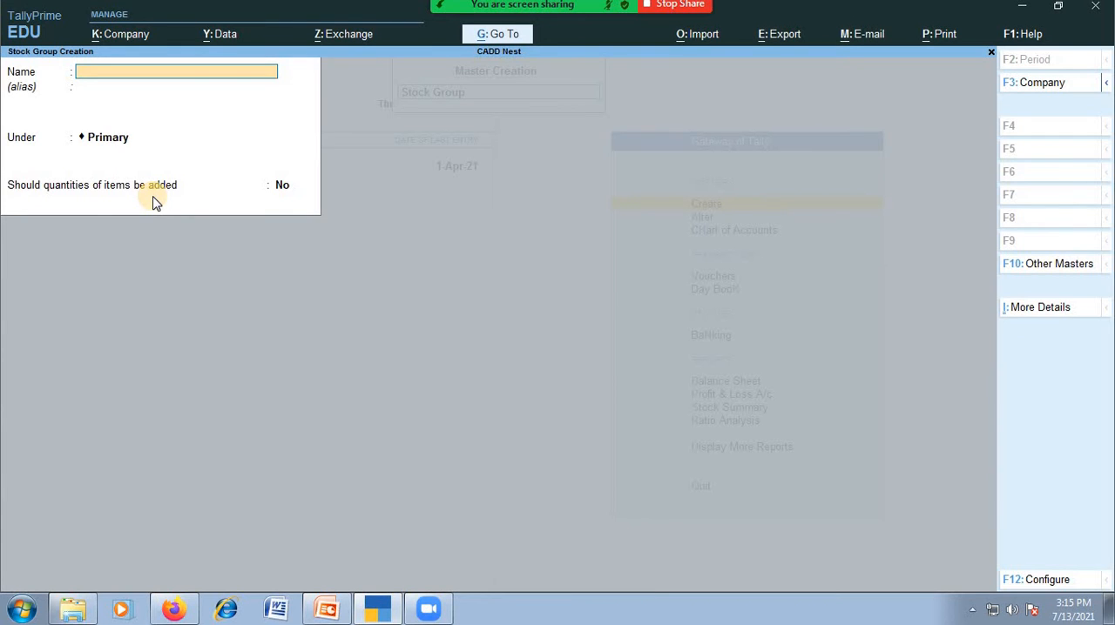
{"action": "type", "text": "Maruth"}
{"action": "type", "text": "i 90"}
{"action": "key", "text": "BackSpace"}
{"action": "key", "text": "BackSpace"}
{"action": "key", "text": "BackSpace"}
{"action": "type", "text": "800"}
{"action": "key", "text": "Return"}
{"action": "key", "text": "Return"}
{"action": "key", "text": "Return"}
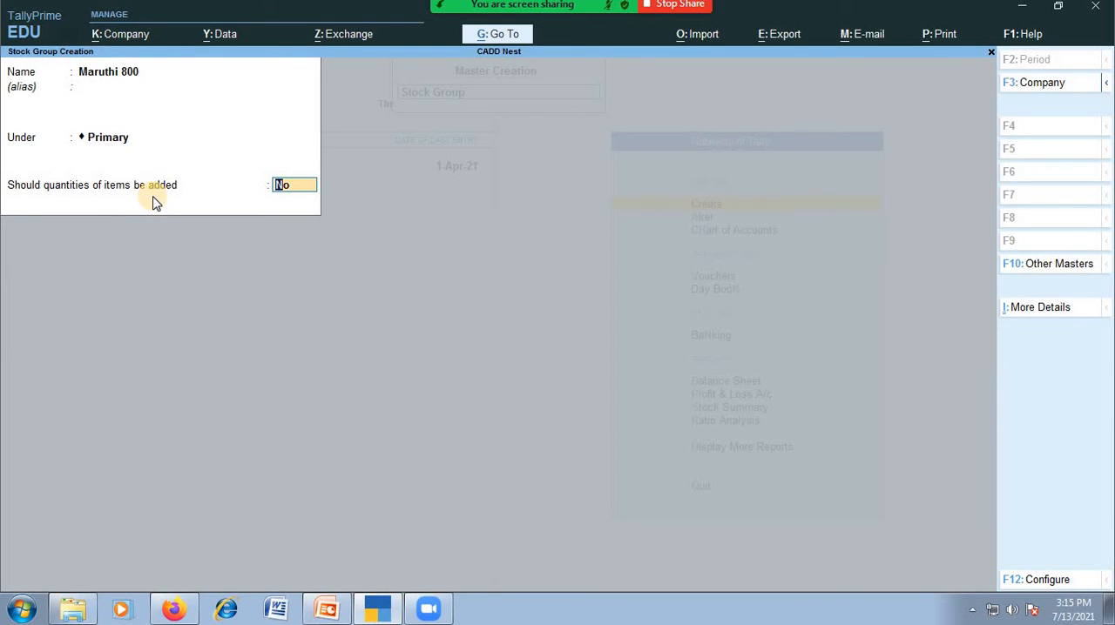
{"action": "key", "text": "Return"}
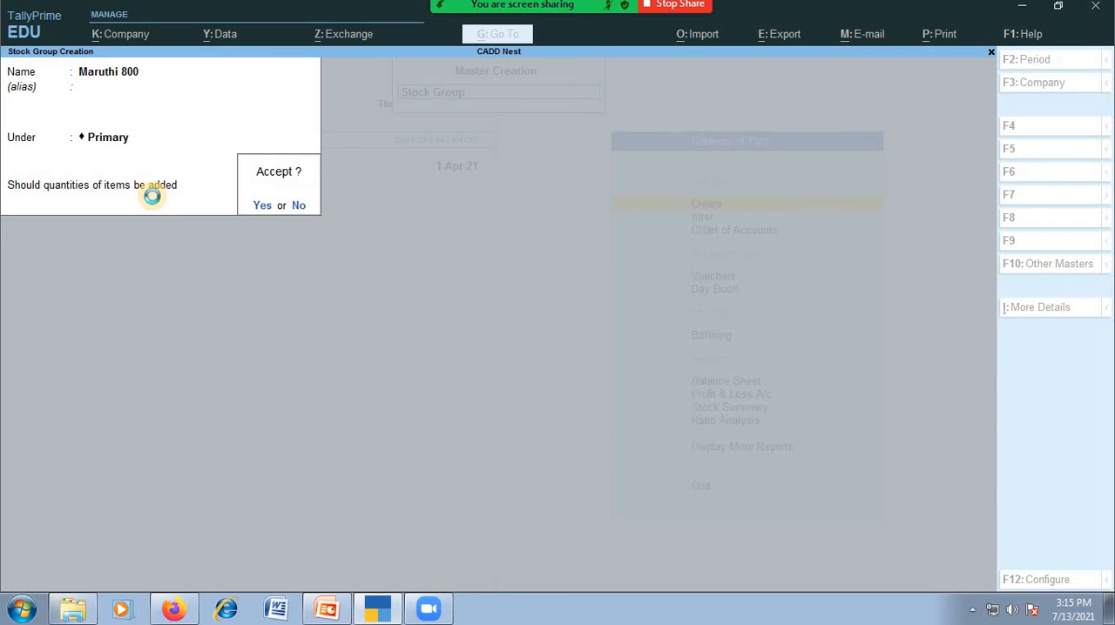
{"action": "key", "text": "Return"}
{"action": "key", "text": "Escape"}
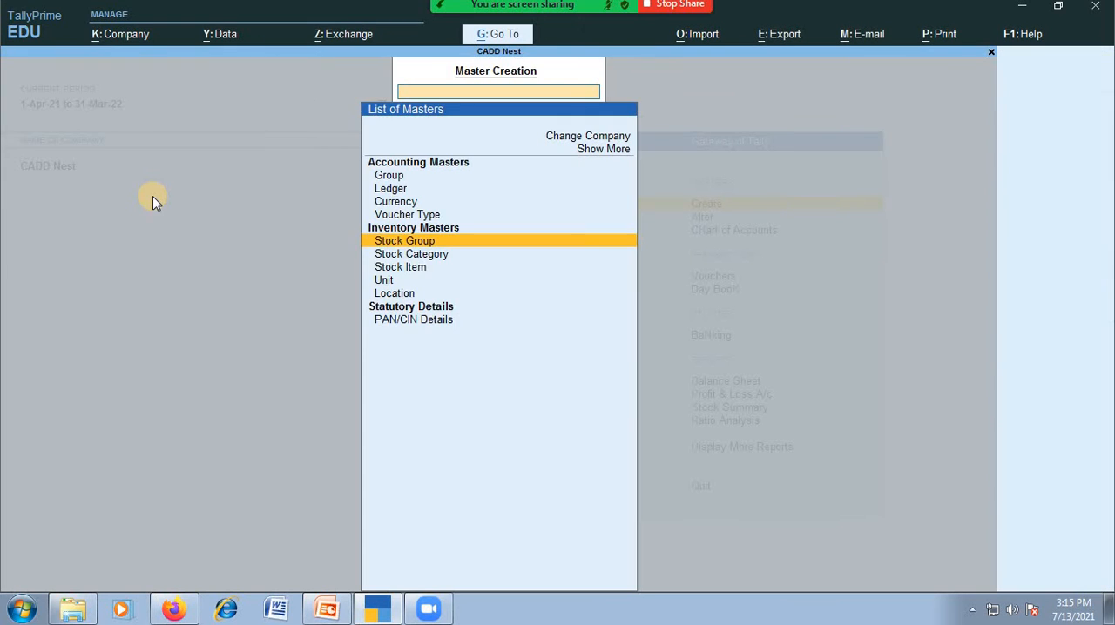
Create a stock group named Omni under Primary, with quantities of items not added
{"action": "key", "text": "Return"}
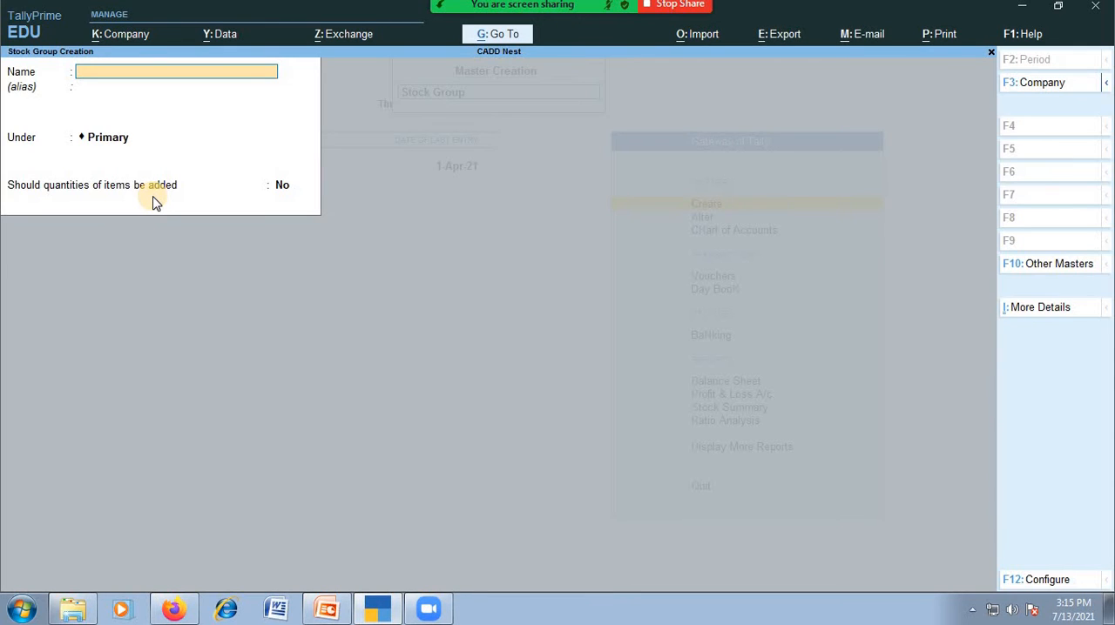
{"action": "type", "text": "Omni"}
{"action": "key", "text": "Return"}
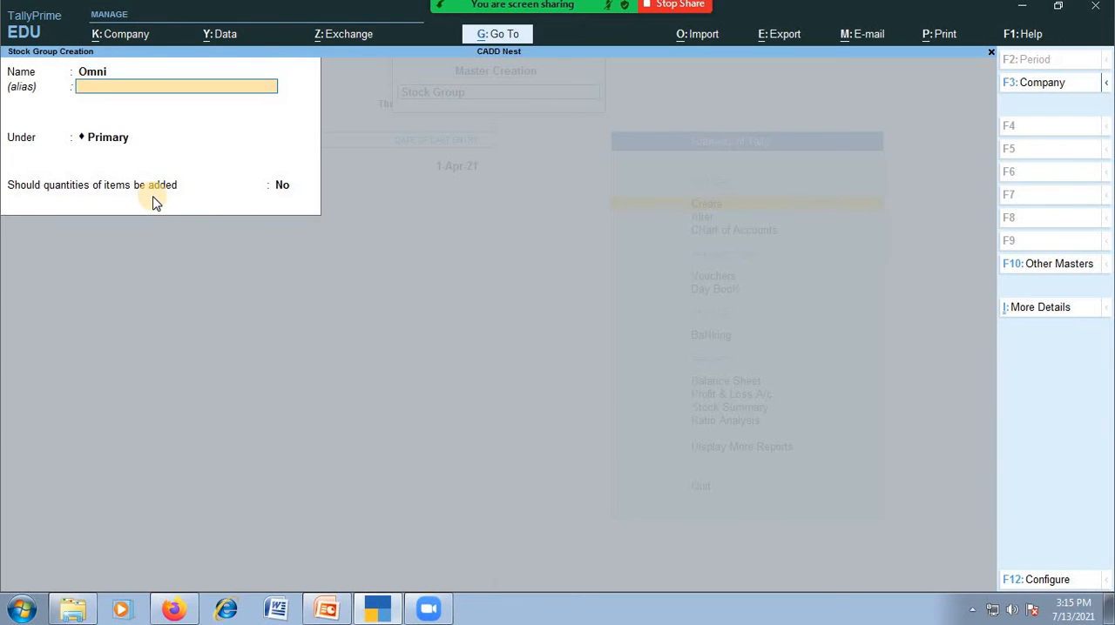
{"action": "key", "text": "Return"}
{"action": "key", "text": "Return"}
Create a stock group named Alto under Primary, with quantities of items not added
{"action": "key", "text": "Return"}
{"action": "key", "text": "Return"}
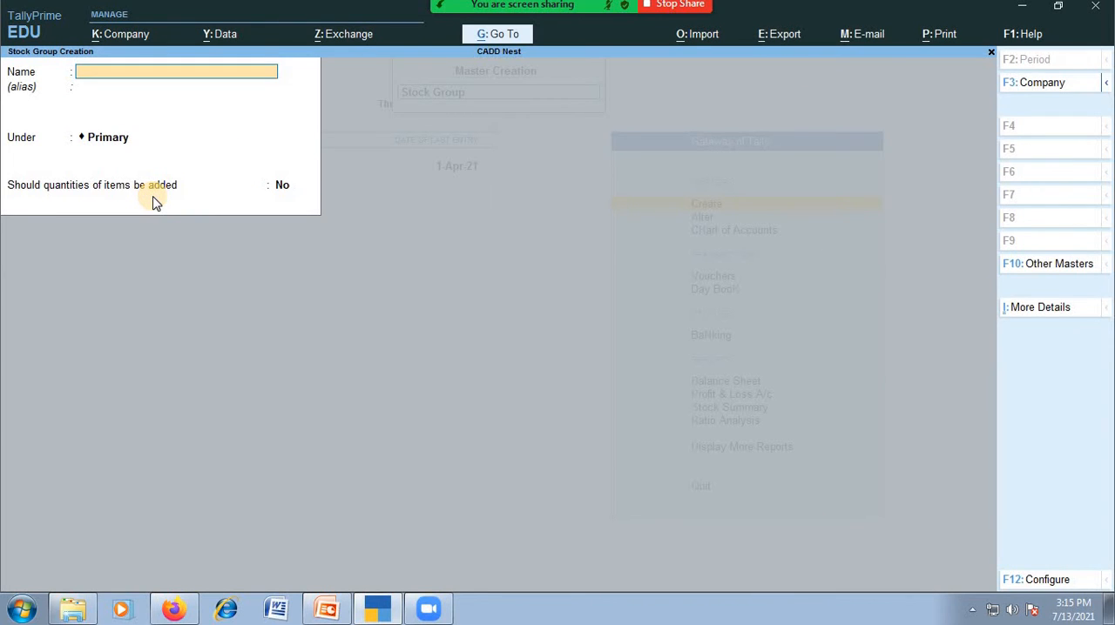
{"action": "type", "text": "Alto"}
{"action": "key", "text": "Return"}
{"action": "key", "text": "Return"}
{"action": "key", "text": "Return"}
{"action": "key", "text": "Return"}
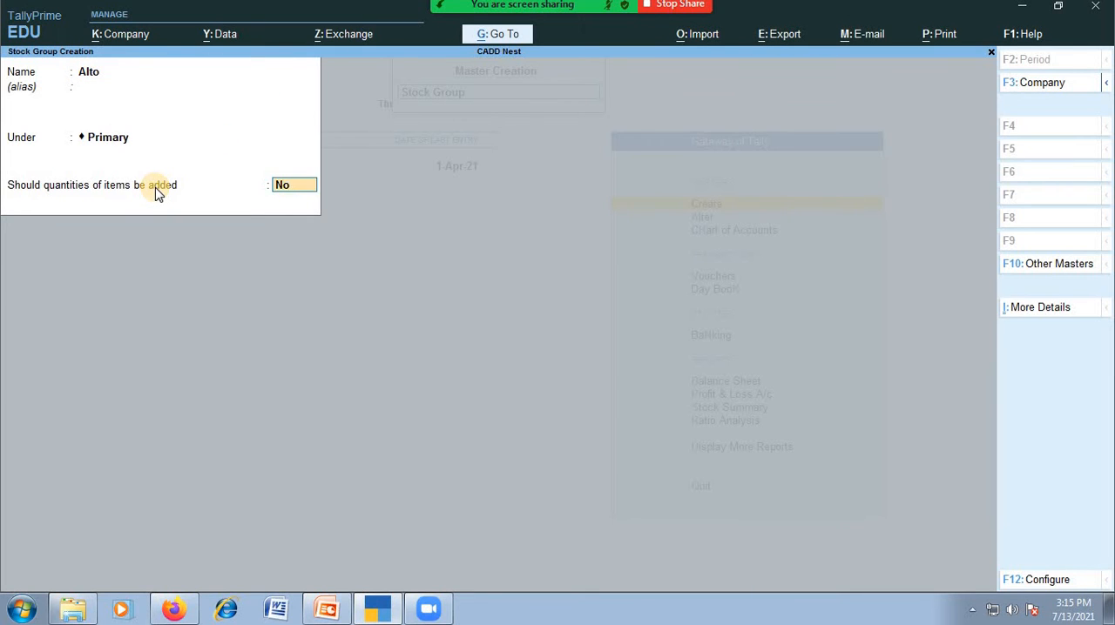
Create a stock group named Wagon R under Primary, with quantities of items not added
{"action": "key", "text": "Return"}
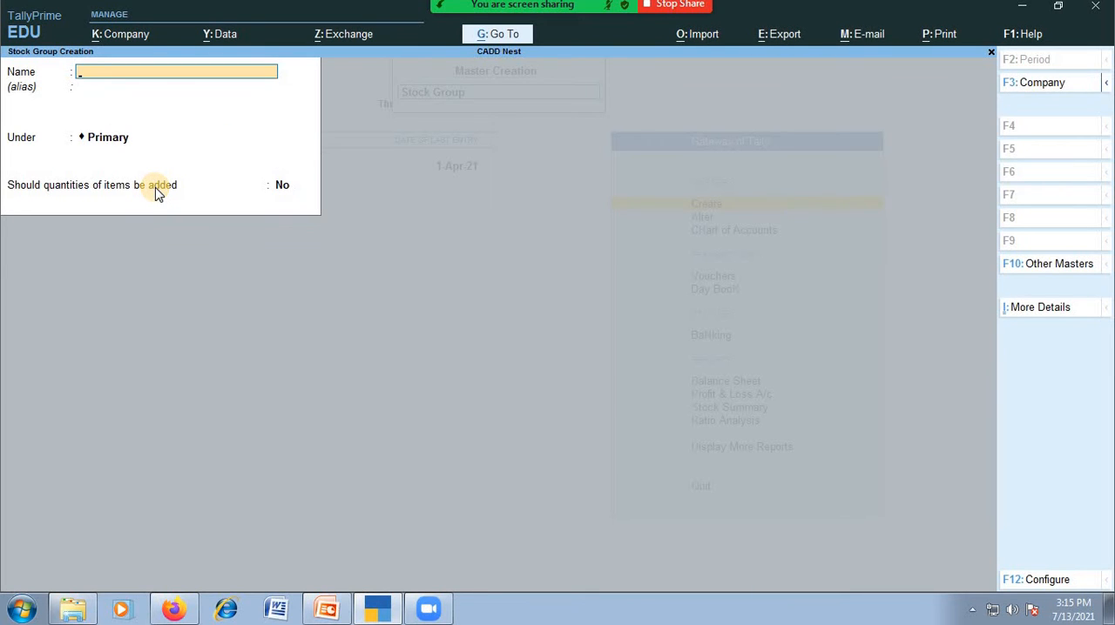
{"action": "type", "text": "Wagin R"}
{"action": "key", "text": "BackSpace"}
{"action": "type", "text": "on R"}
{"action": "key", "text": "Return"}
{"action": "key", "text": "Return"}
{"action": "key", "text": "Return"}
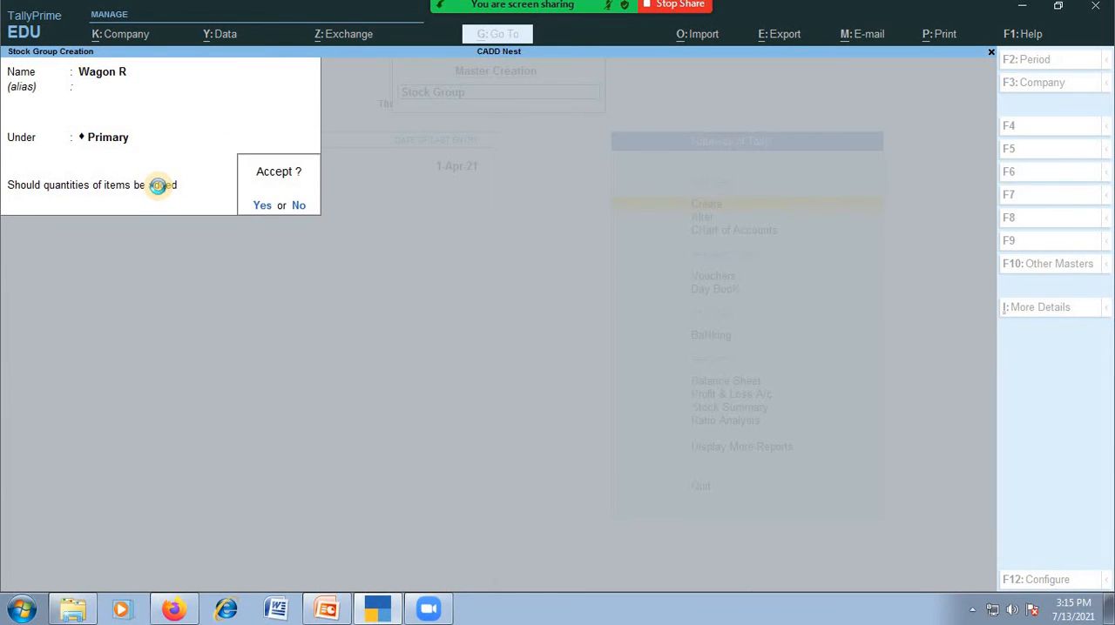
{"action": "key", "text": "Return"}
Create a stock group named Swift under Primary, with quantities of items not added, and leave stock group creation
{"action": "type", "text": "Sw"}
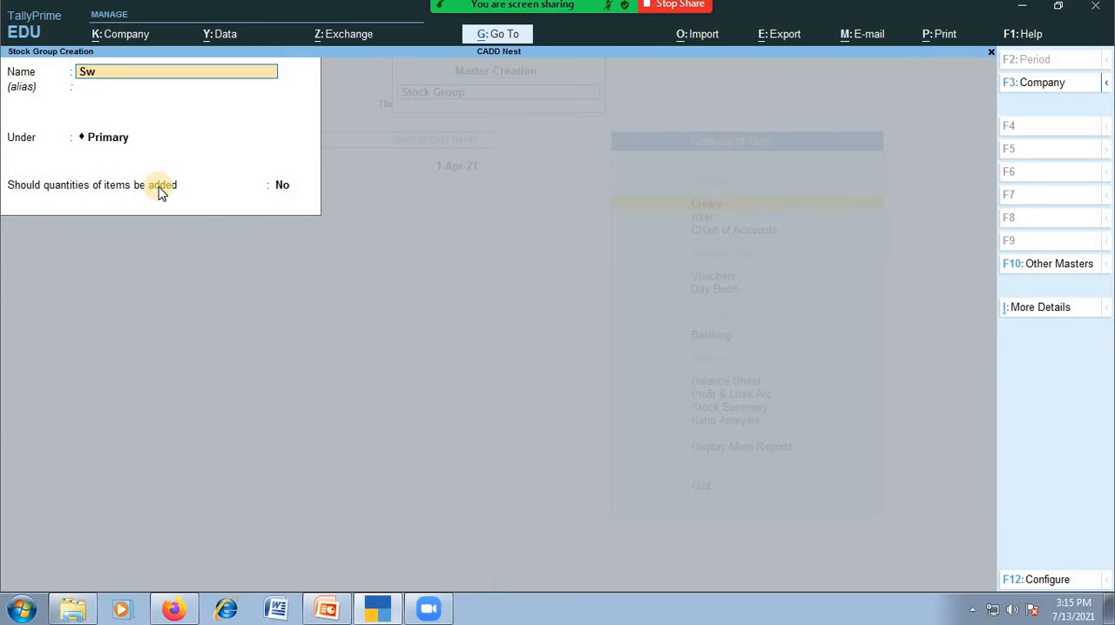
{"action": "type", "text": "ift"}
{"action": "key", "text": "Return"}
{"action": "key", "text": "Return"}
{"action": "key", "text": "Return"}
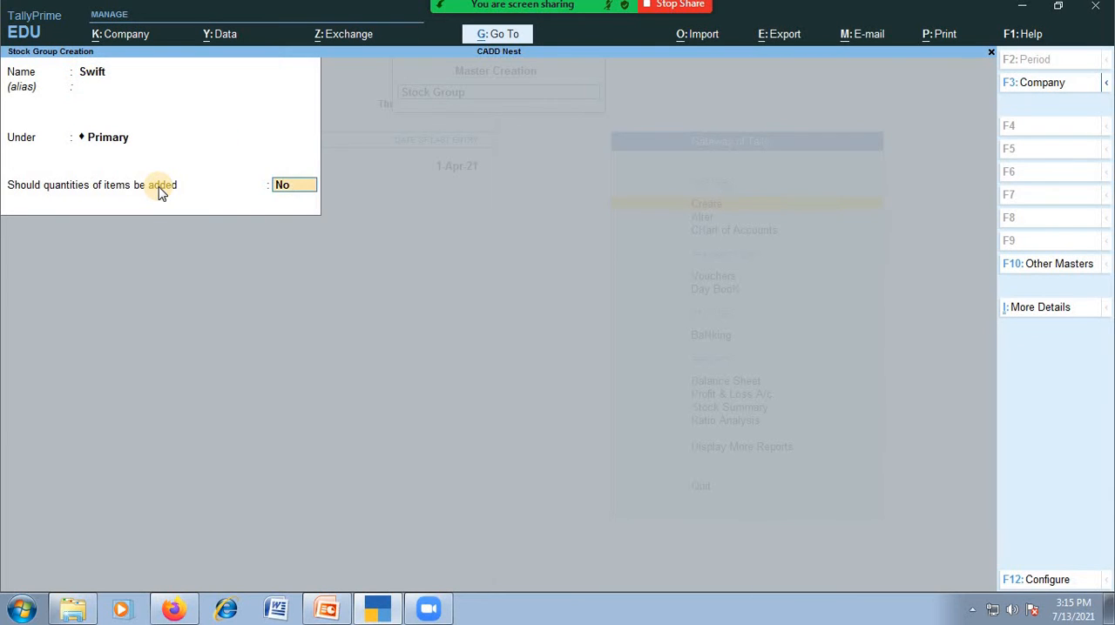
{"action": "key", "text": "Return"}
{"action": "key", "text": "Return"}
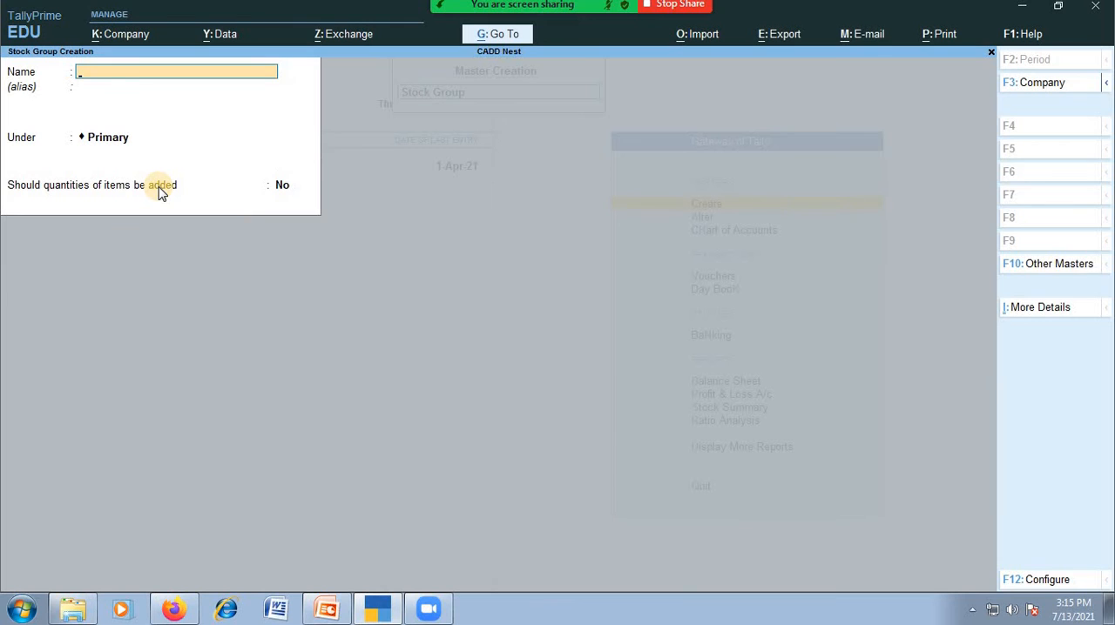
{"action": "key", "text": "Escape"}
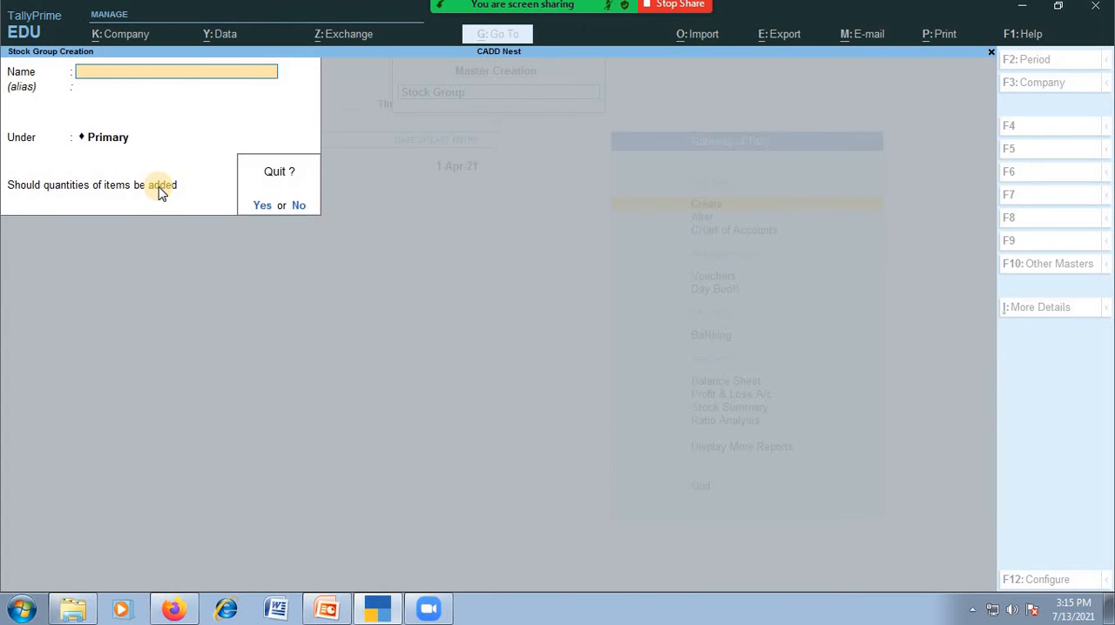
{"action": "key", "text": "Return"}
Create a stock category named LPG under Primary
{"action": "key", "text": "Down"}
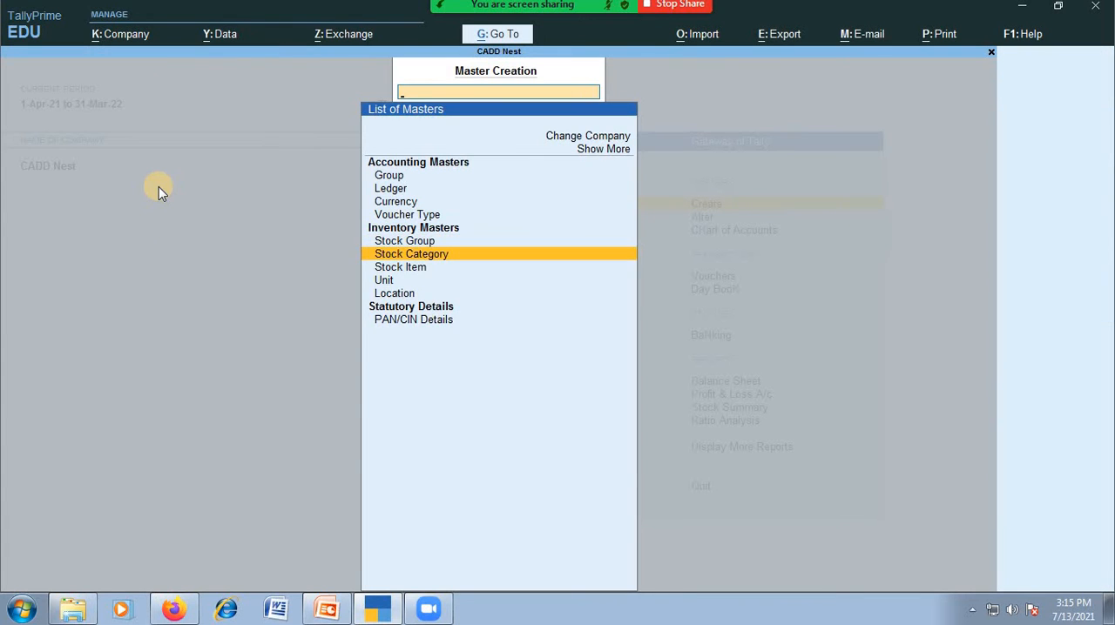
{"action": "key", "text": "Return"}
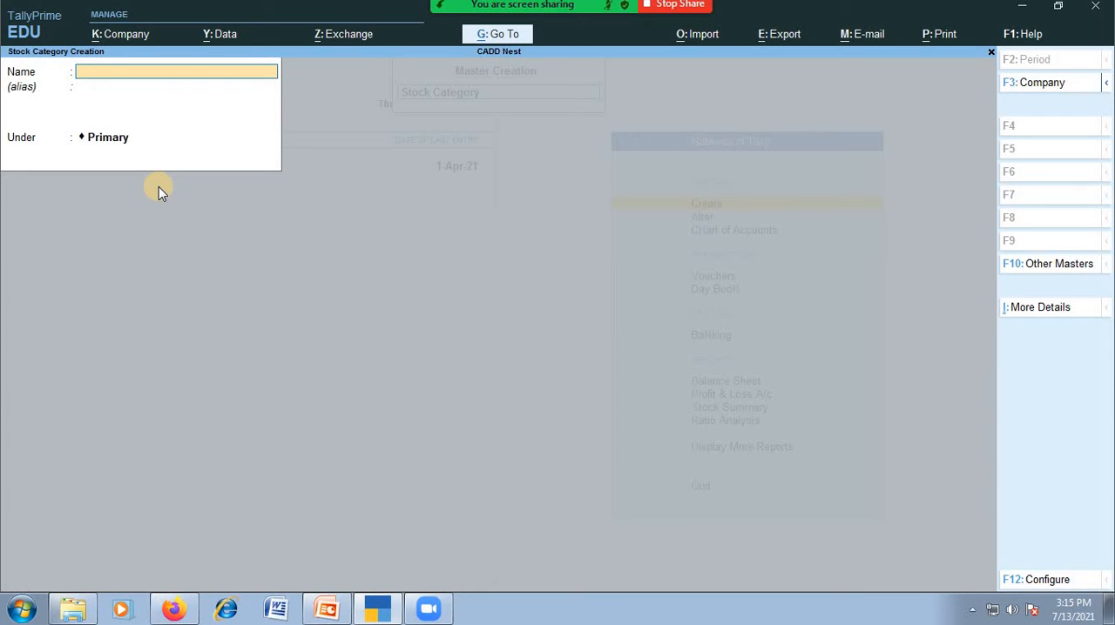
{"action": "type", "text": "Lpg"}
{"action": "key", "text": "Return"}
{"action": "key", "text": "Return"}
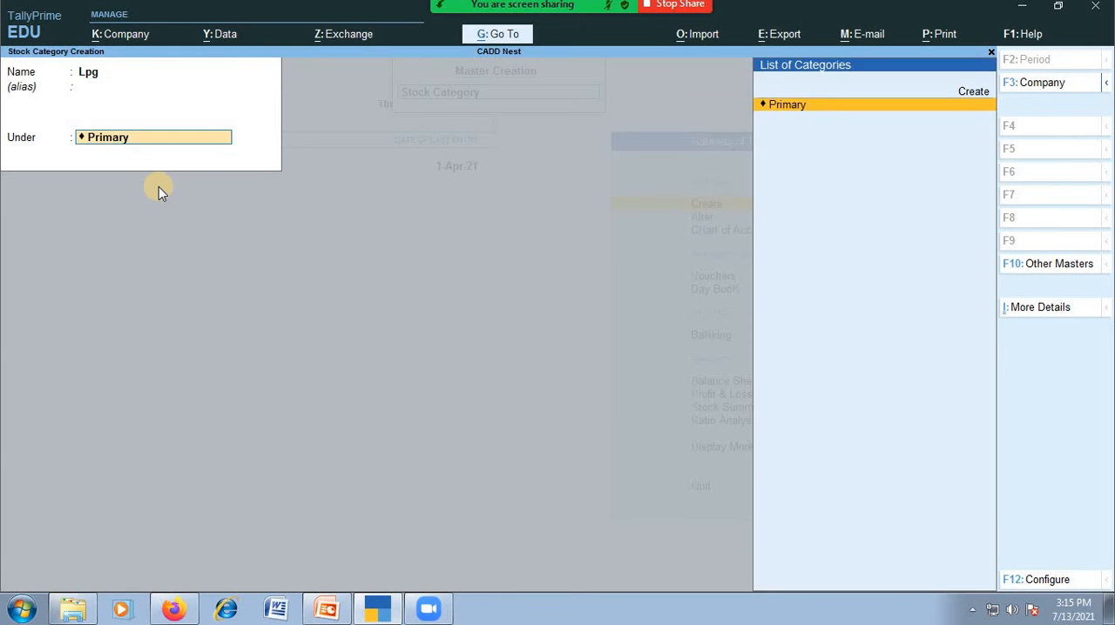
{"action": "key", "text": "BackSpace"}
{"action": "key", "text": "BackSpace"}
{"action": "type", "text": "LPG"}
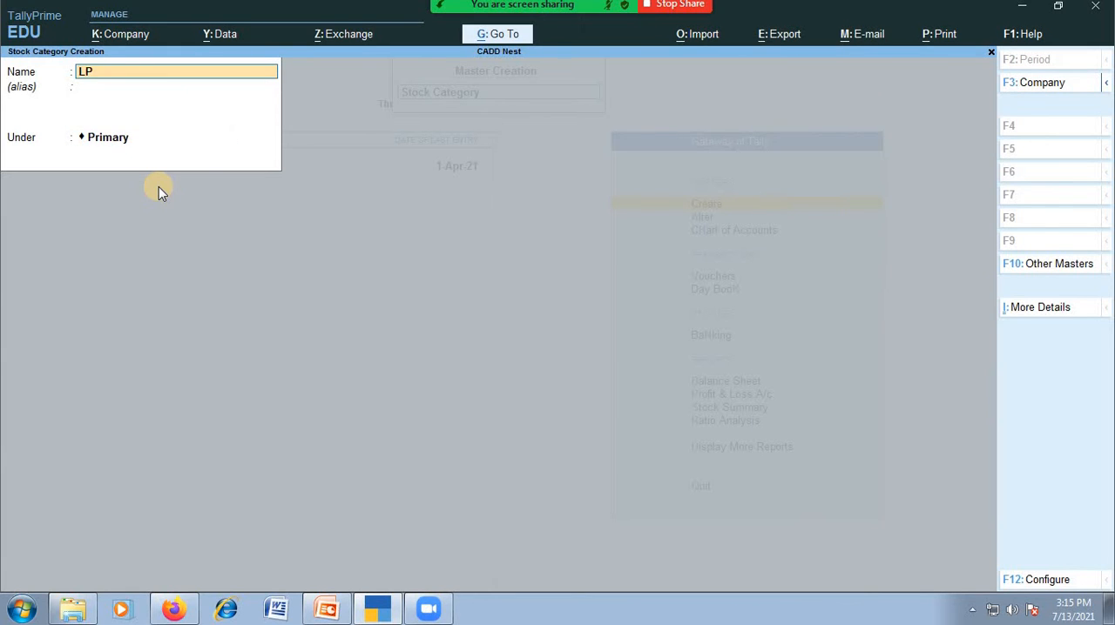
{"action": "key", "text": "Return"}
{"action": "key", "text": "Return"}
{"action": "key", "text": "Return"}
{"action": "key", "text": "Return"}
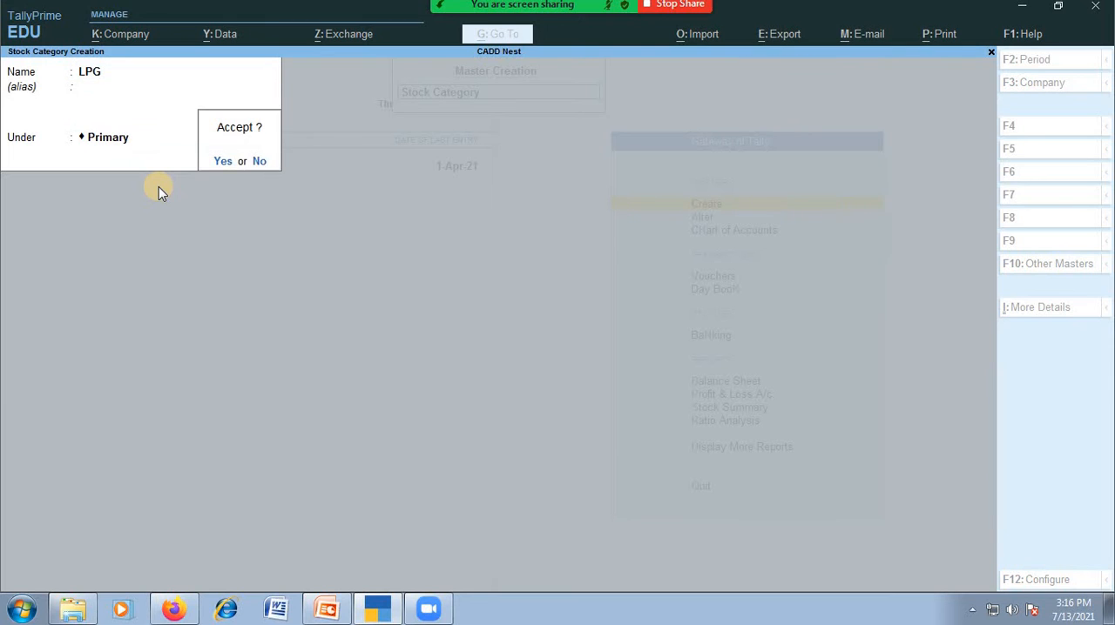
Create a stock category named PETROL under Primary and return to the list of masters at Stock Item
{"action": "type", "text": "PETROL"}
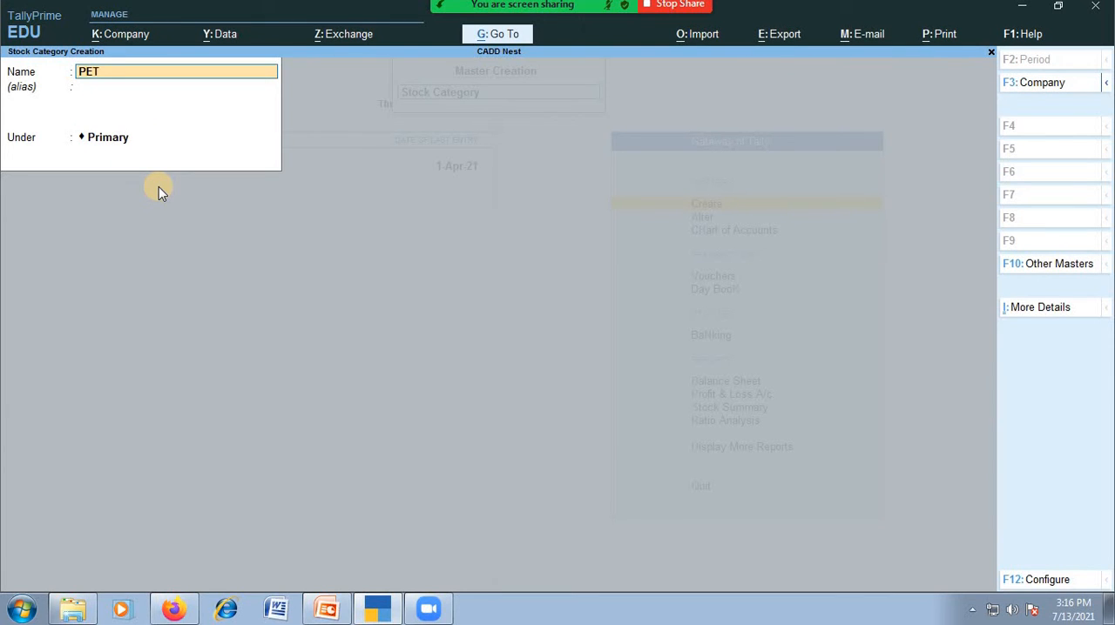
{"action": "key", "text": "Return"}
{"action": "key", "text": "Return"}
{"action": "key", "text": "Return"}
{"action": "key", "text": "Return"}
{"action": "key", "text": "Escape"}
{"action": "key", "text": "Down"}
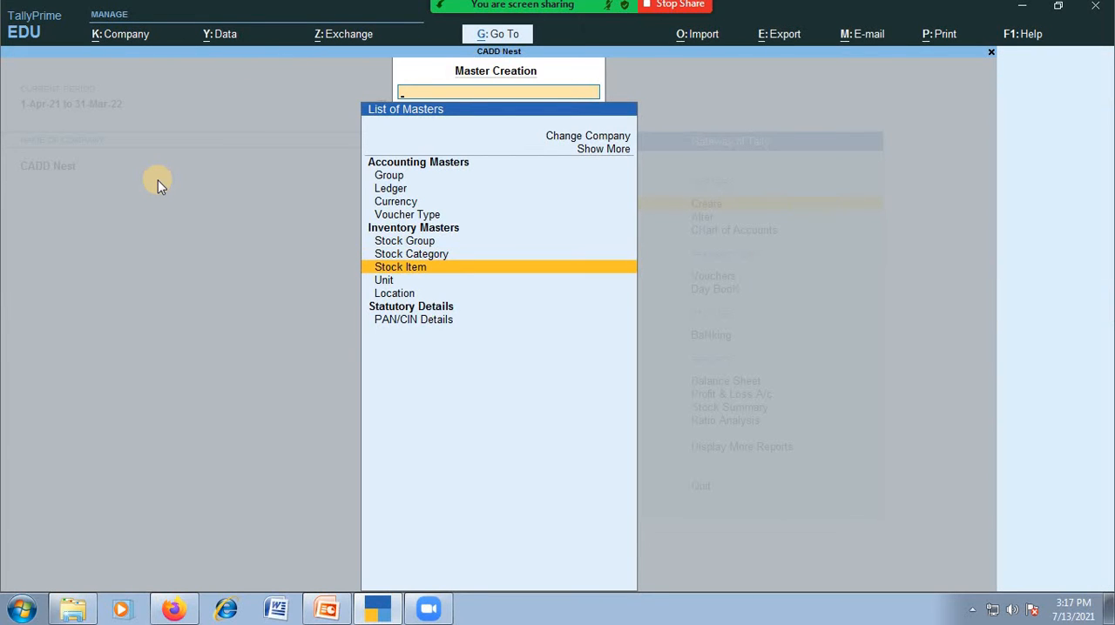
{"action": "key", "text": "Return"}
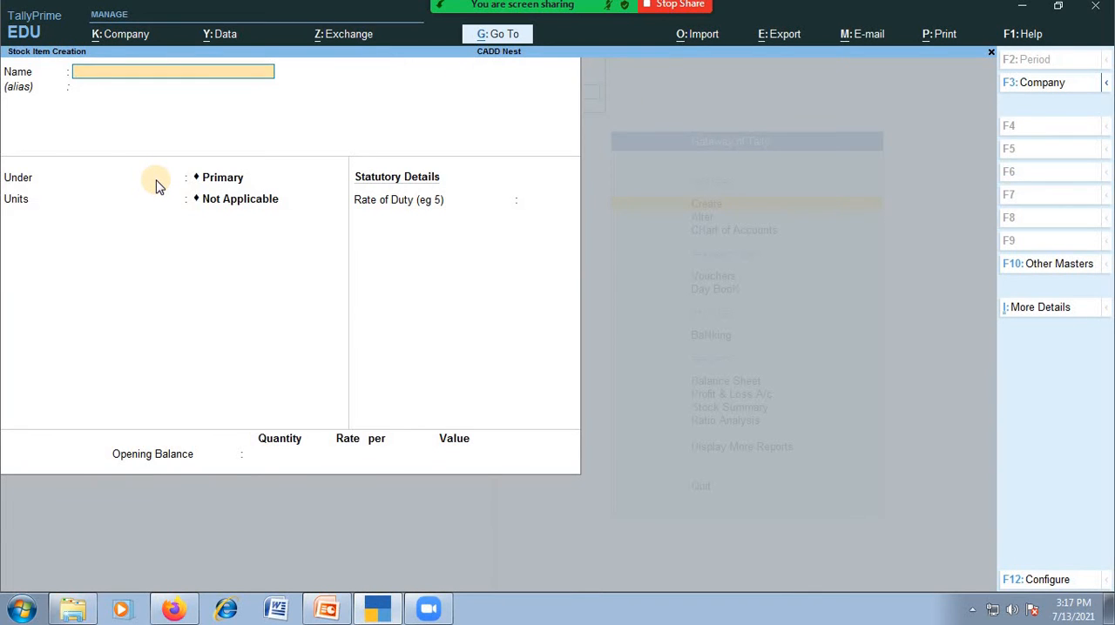
{"action": "key", "text": "Escape"}
{"action": "key", "text": "Down"}
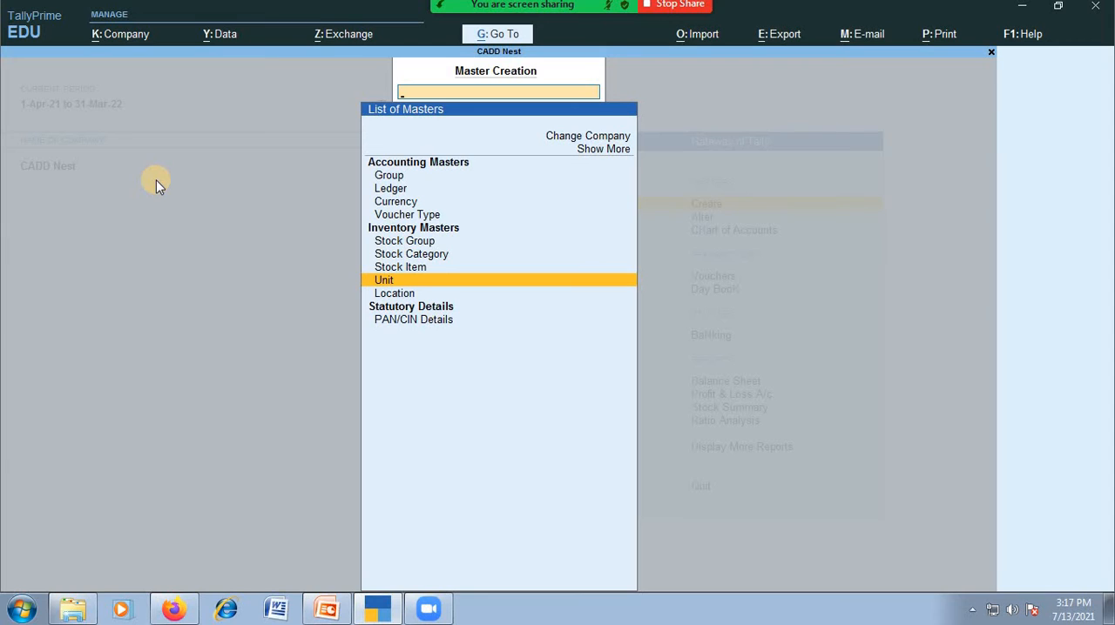
{"action": "key", "text": "Up"}
{"action": "key", "text": "Up"}
{"action": "key", "text": "Up"}
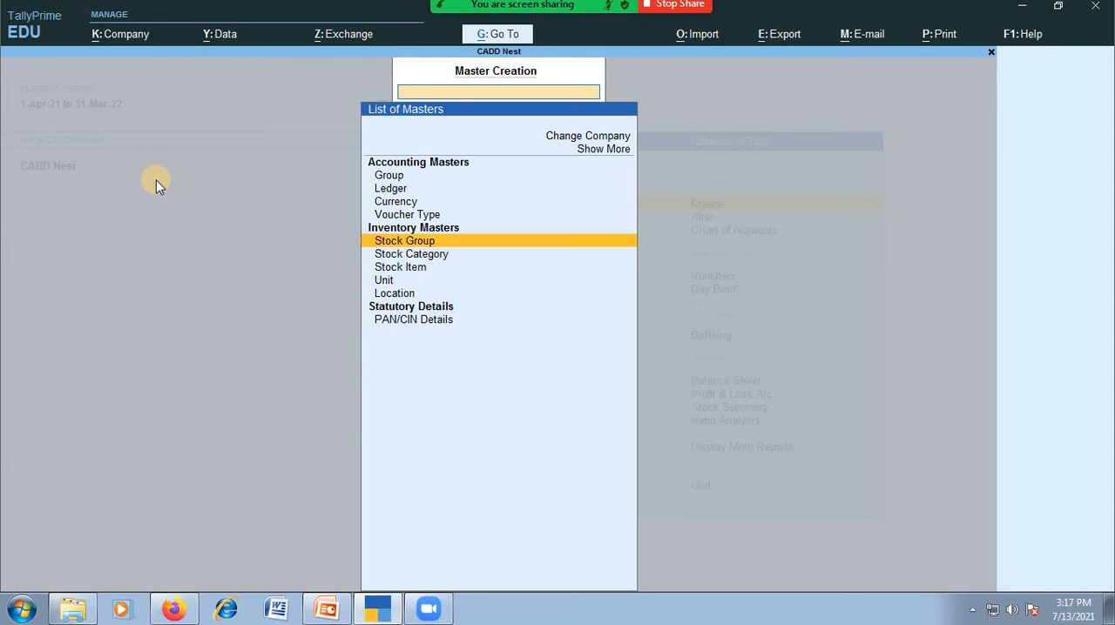
Create a simple unit with symbol NOS, formal name NUMBERS and 0 decimal places
{"action": "key", "text": "Down"}
{"action": "key", "text": "Down"}
{"action": "key", "text": "Down"}
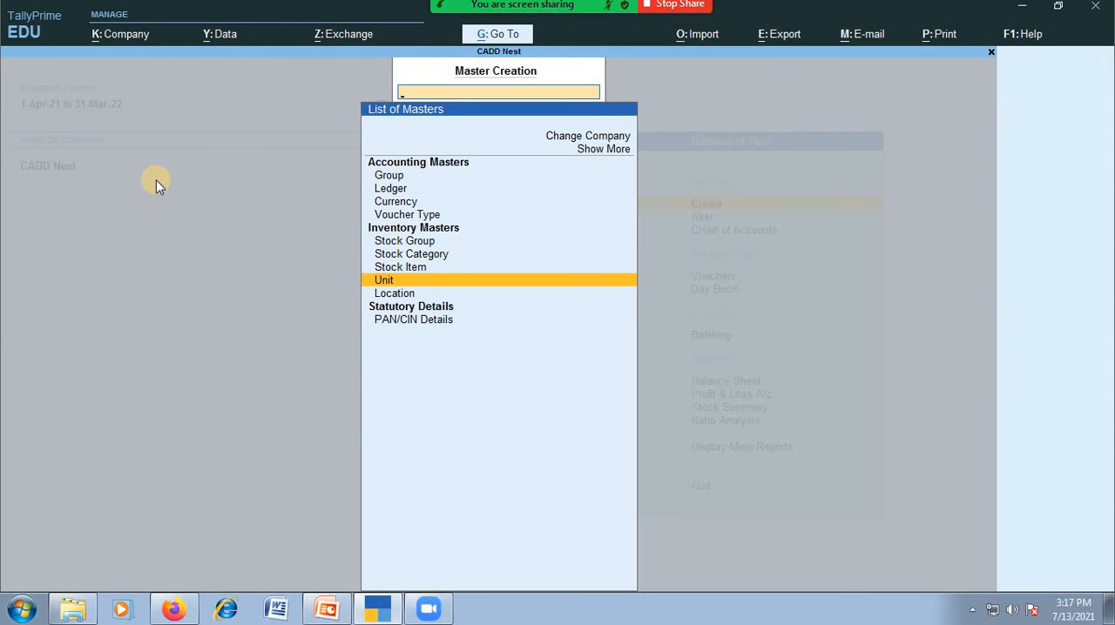
{"action": "key", "text": "Return"}
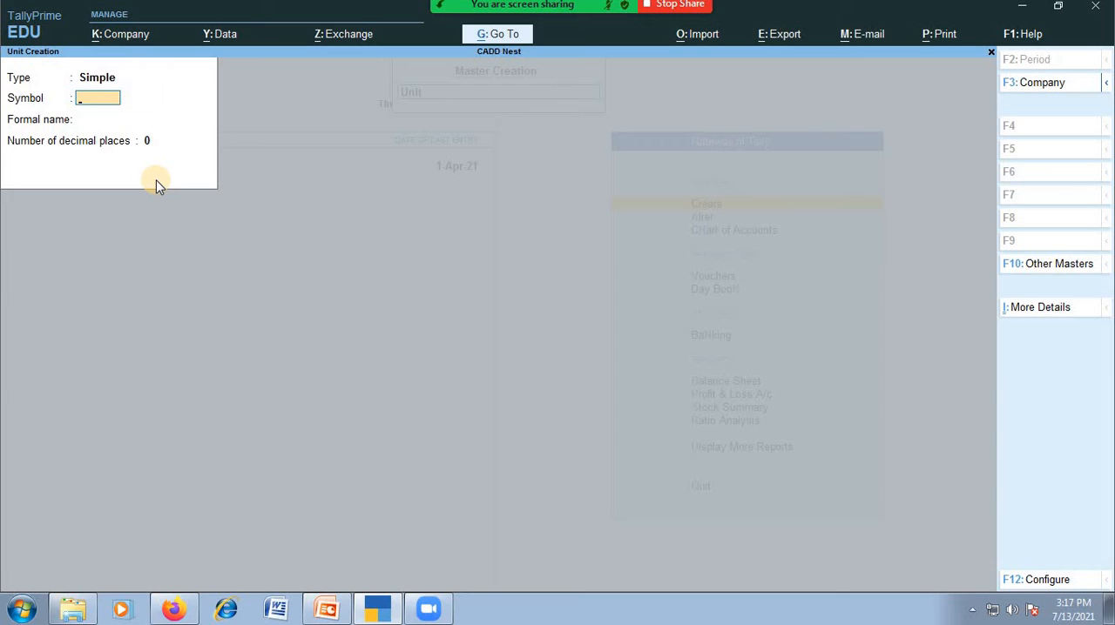
{"action": "type", "text": "NOS"}
{"action": "key", "text": "Return"}
{"action": "type", "text": "NUM"}
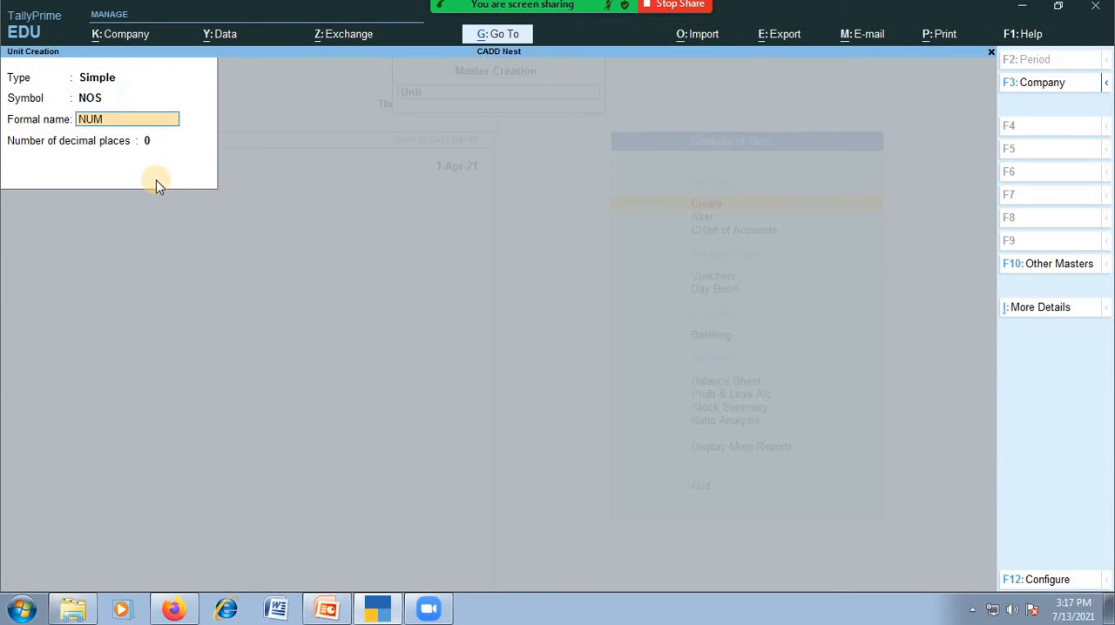
{"action": "type", "text": "BBERS"}
{"action": "key", "text": "BackSpace"}
{"action": "key", "text": "BackSpace"}
{"action": "key", "text": "BackSpace"}
{"action": "key", "text": "BackSpace"}
{"action": "type", "text": "ERS"}
{"action": "key", "text": "Return"}
Create a simple unit with symbol BXS, formal name BOXES and 0 decimal places
{"action": "key", "text": "Return"}
{"action": "key", "text": "Return"}
{"action": "type", "text": "B"}
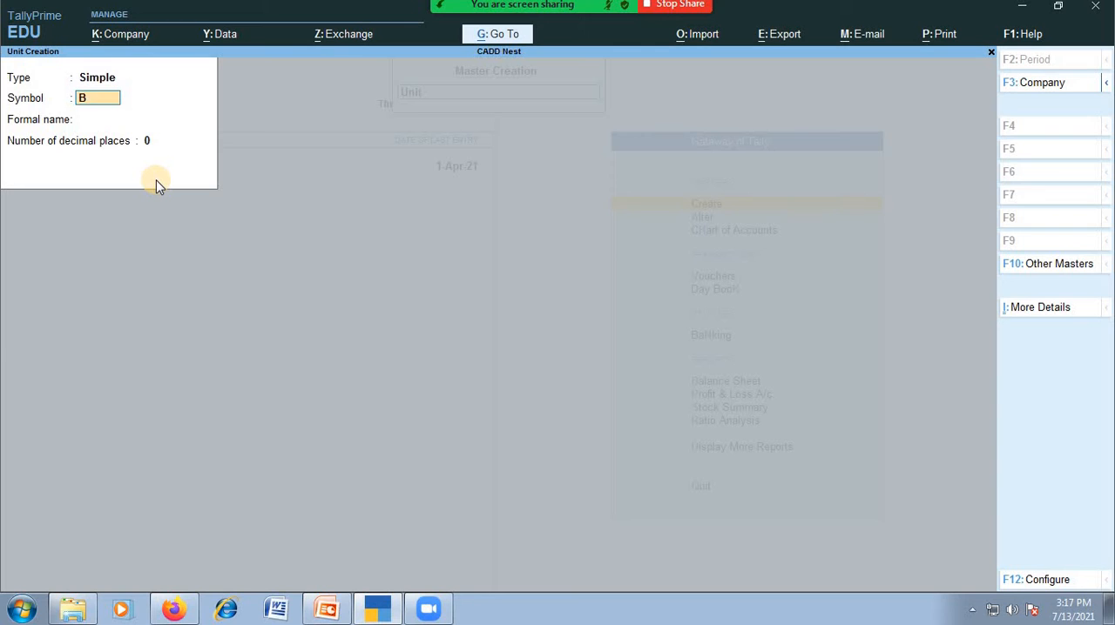
{"action": "type", "text": "XS"}
{"action": "key", "text": "Return"}
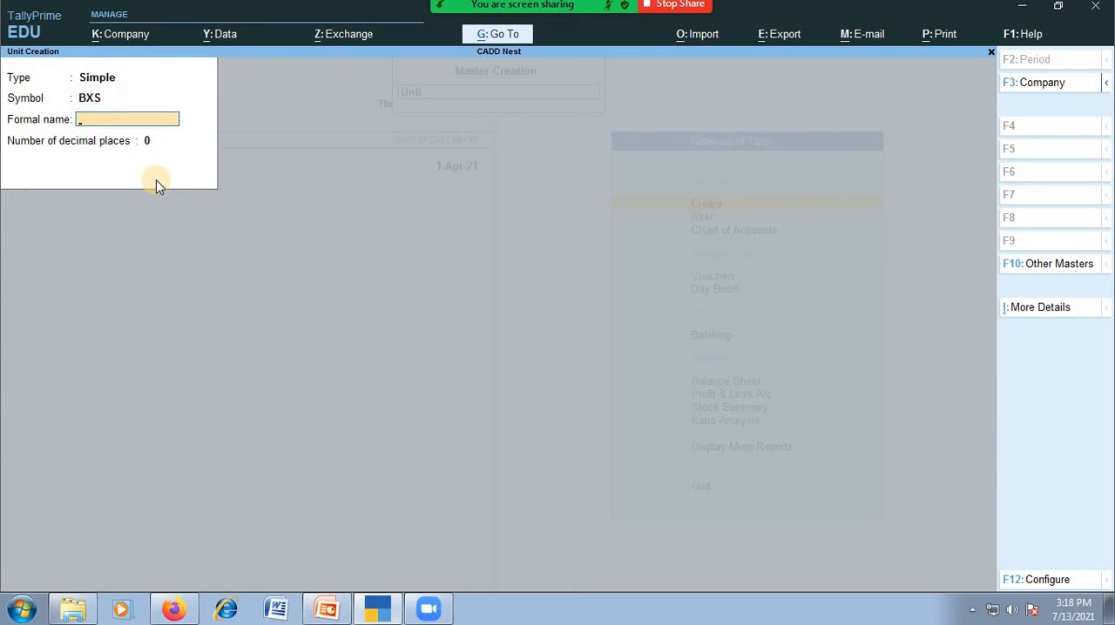
{"action": "type", "text": "BOXES"}
{"action": "key", "text": "Return"}
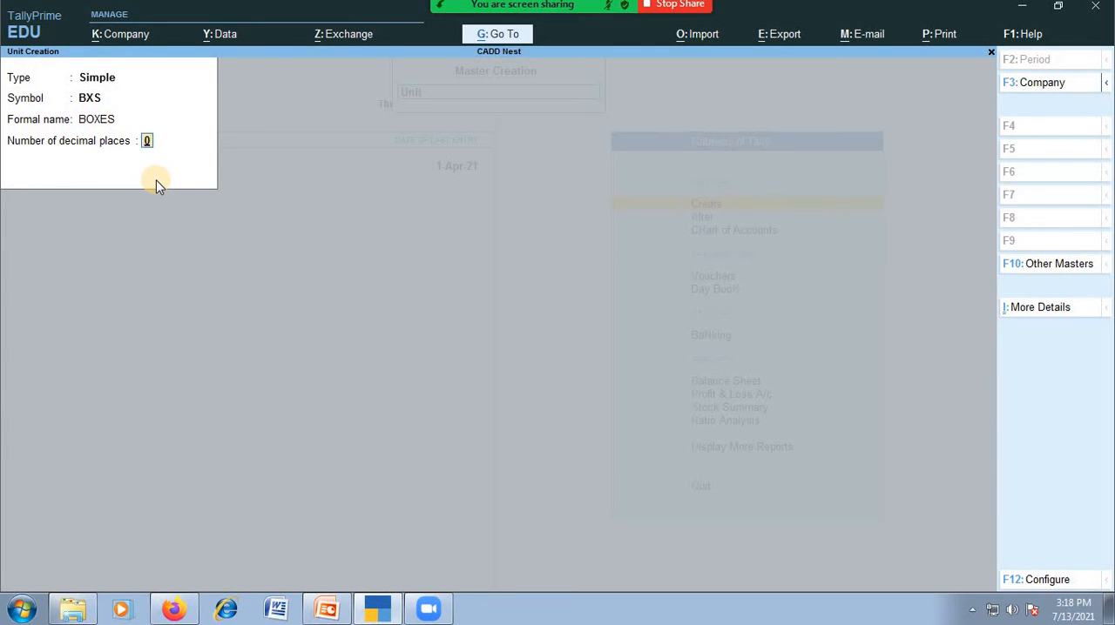
{"action": "key", "text": "Return"}
Create a simple unit with symbol PCS, formal name PIECES and 0 decimal places
{"action": "key", "text": "Return"}
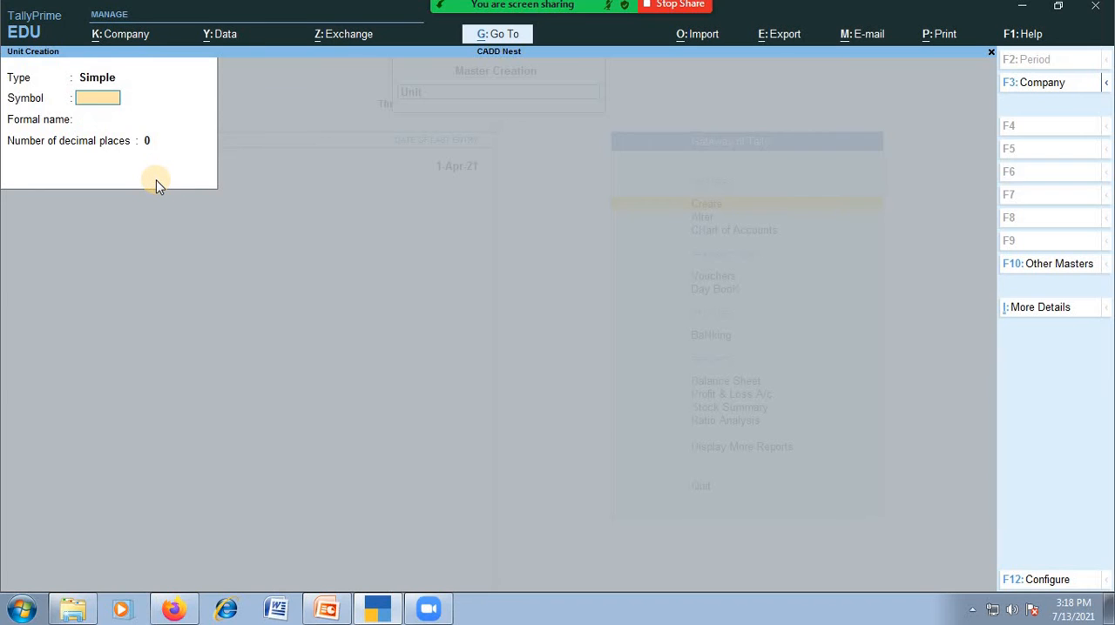
{"action": "type", "text": "PCS"}
{"action": "key", "text": "Return"}
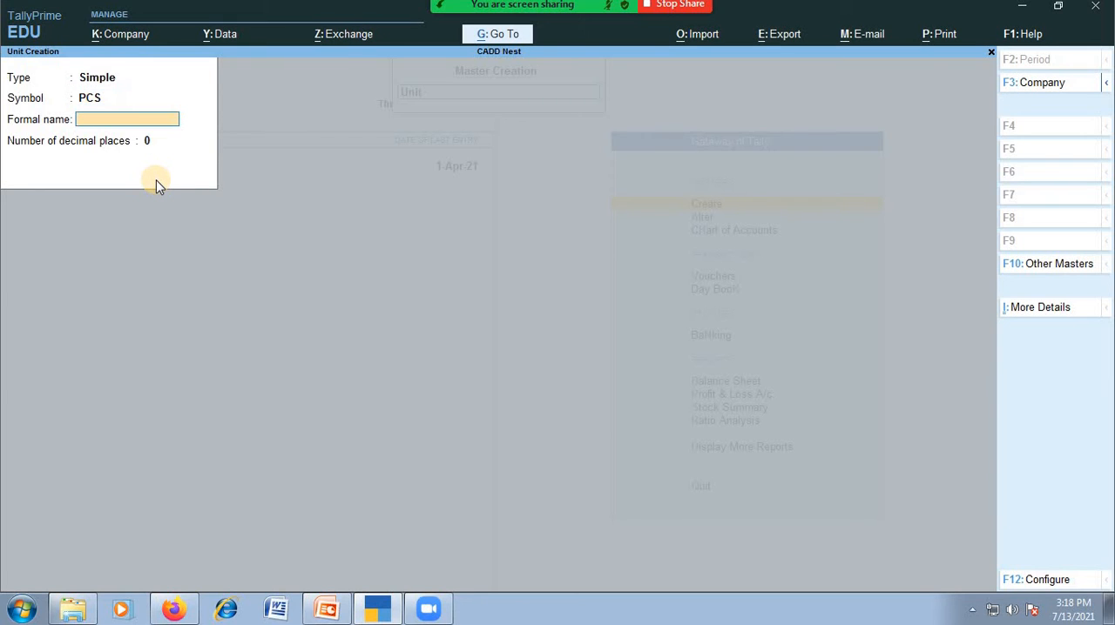
{"action": "type", "text": "PIECES"}
{"action": "key", "text": "Return"}
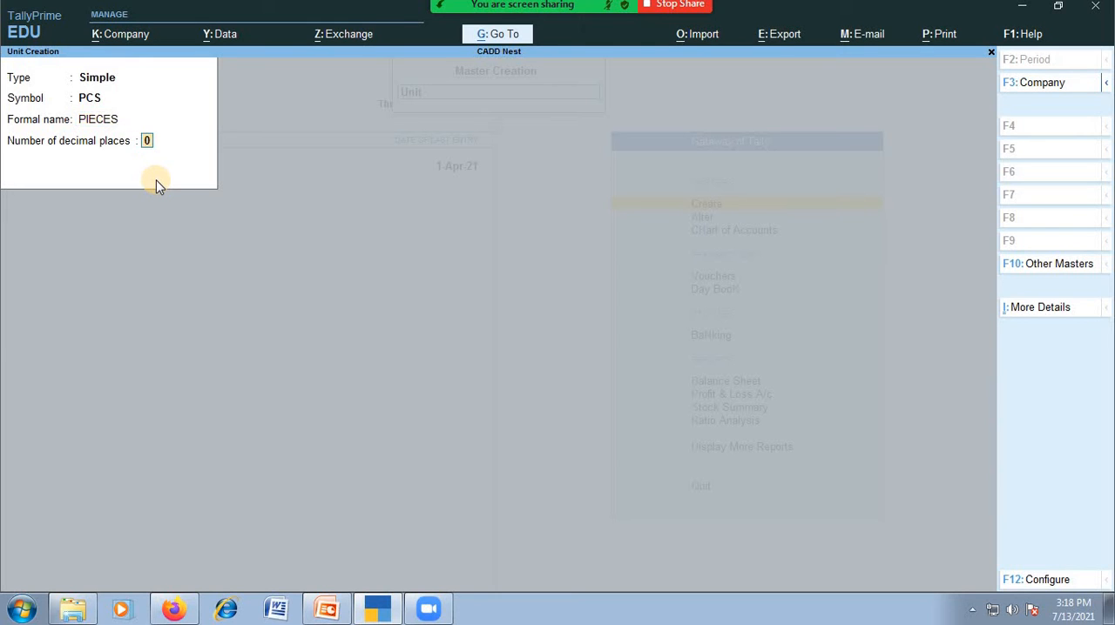
{"action": "key", "text": "Return"}
{"action": "left_click", "coordinate": [155, 179]}
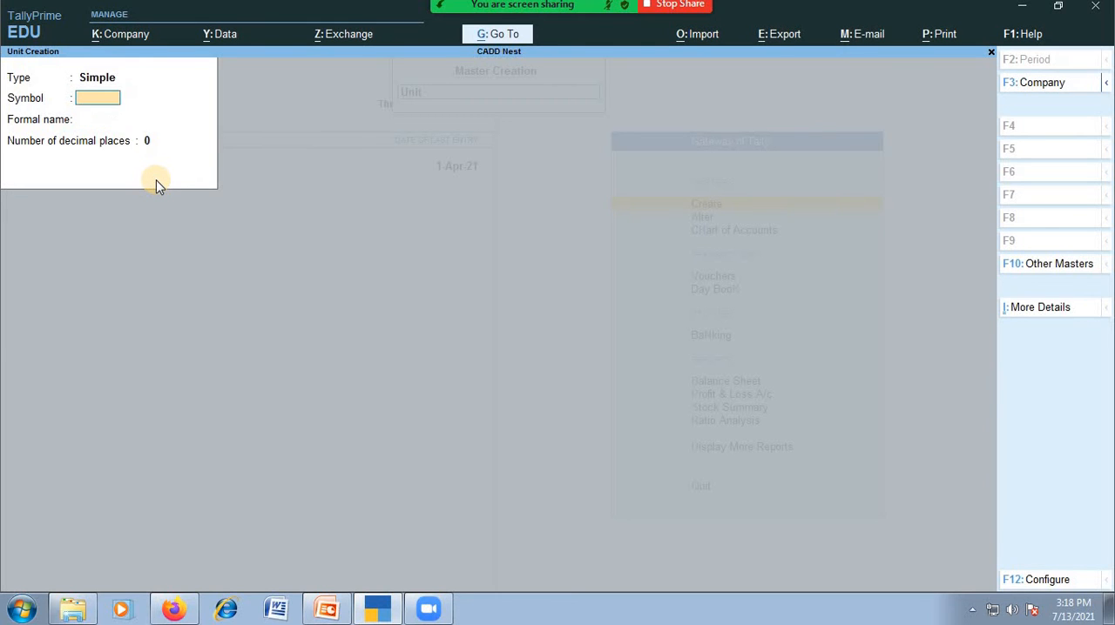
Create a simple unit with symbol PKTS, formal name PACKS and 0 decimal places
{"action": "type", "text": "PLTS"}
{"action": "key", "text": "BackSpace"}
{"action": "key", "text": "BackSpace"}
{"action": "key", "text": "BackSpace"}
{"action": "type", "text": "KTS"}
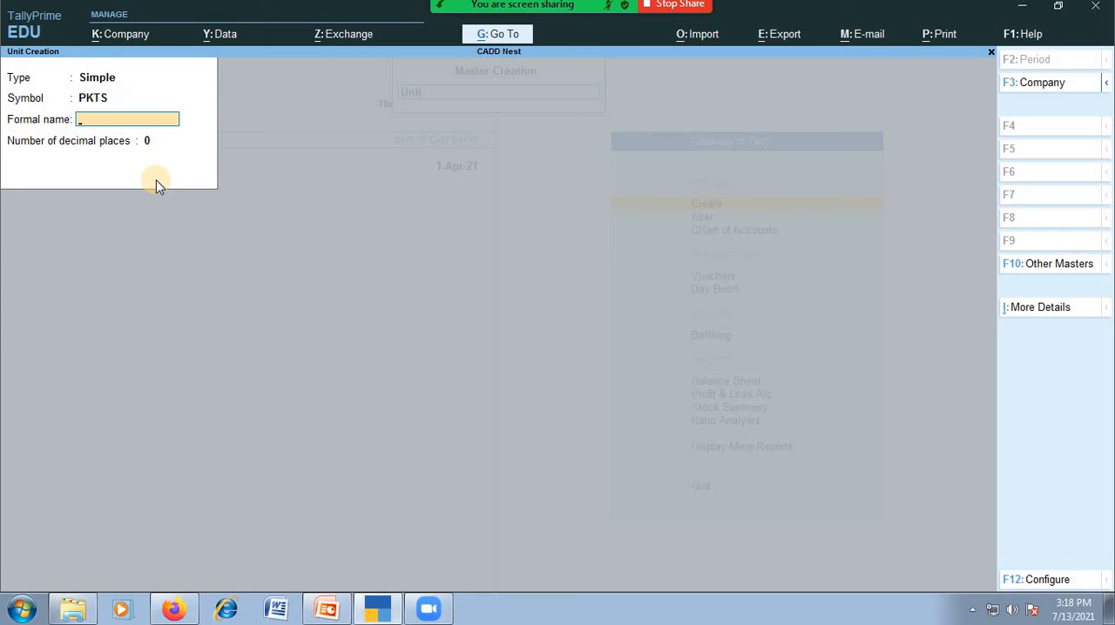
{"action": "type", "text": "PAK"}
{"action": "key", "text": "BackSpace"}
{"action": "key", "text": "BackSpace"}
{"action": "type", "text": "ACKS"}
{"action": "key", "text": "Return"}
{"action": "key", "text": "Return"}
{"action": "left_click", "coordinate": [156, 180]}
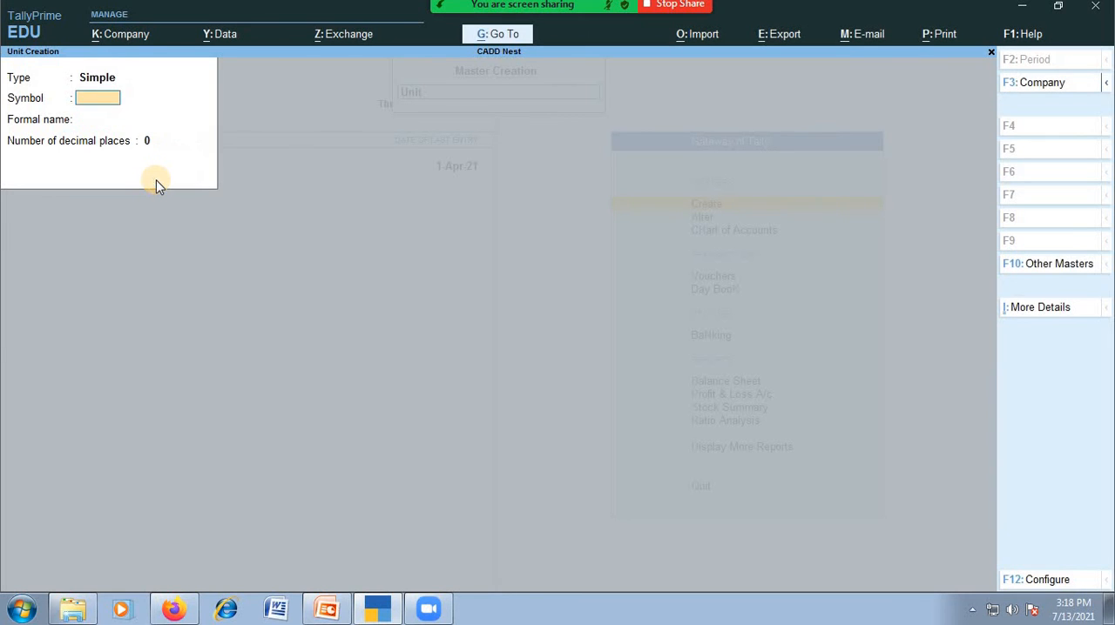
Leave unit creation and open the creation form for a new stock item
{"action": "key", "text": "Escape"}
{"action": "key", "text": "Down"}
{"action": "key", "text": "Up"}
{"action": "key", "text": "Up"}
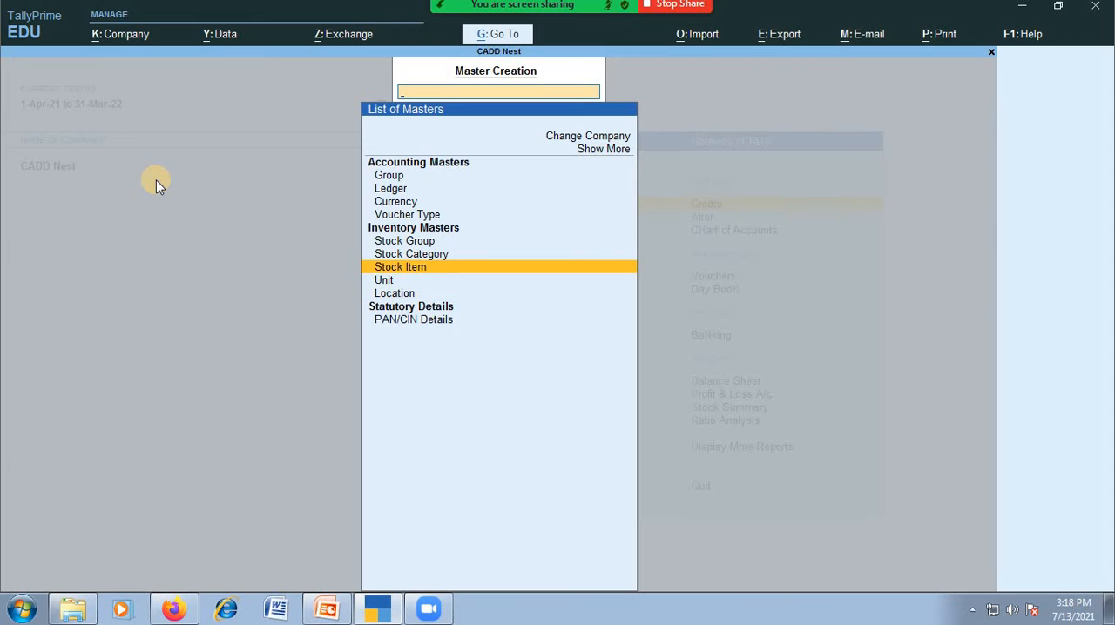
{"action": "key", "text": "Up"}
{"action": "key", "text": "Up"}
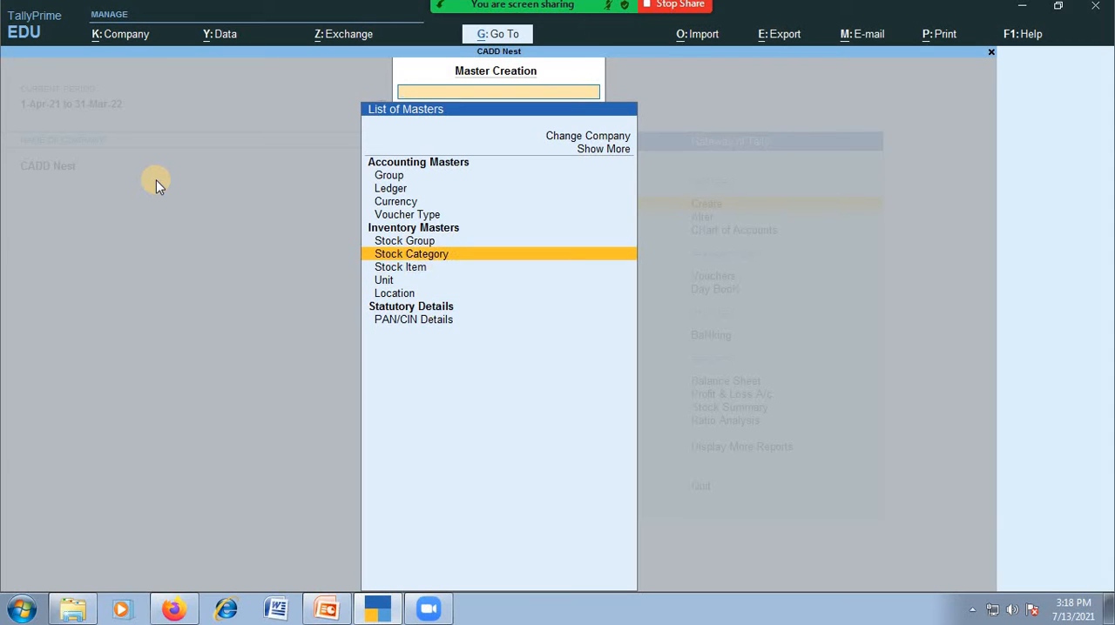
{"action": "key", "text": "Down"}
{"action": "key", "text": "Down"}
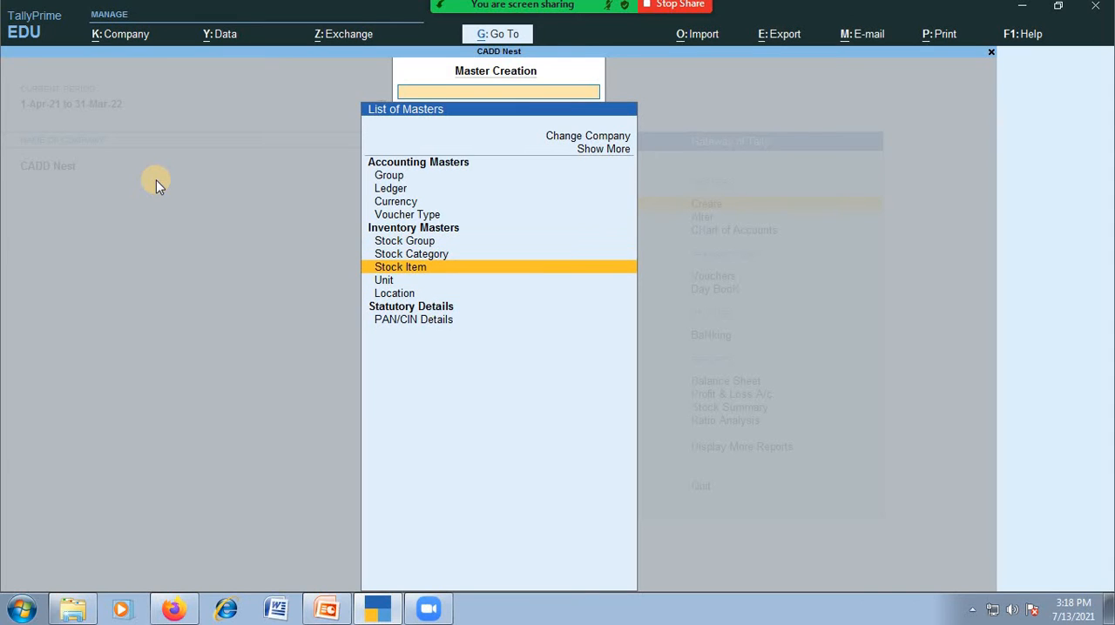
{"action": "key", "text": "Return"}
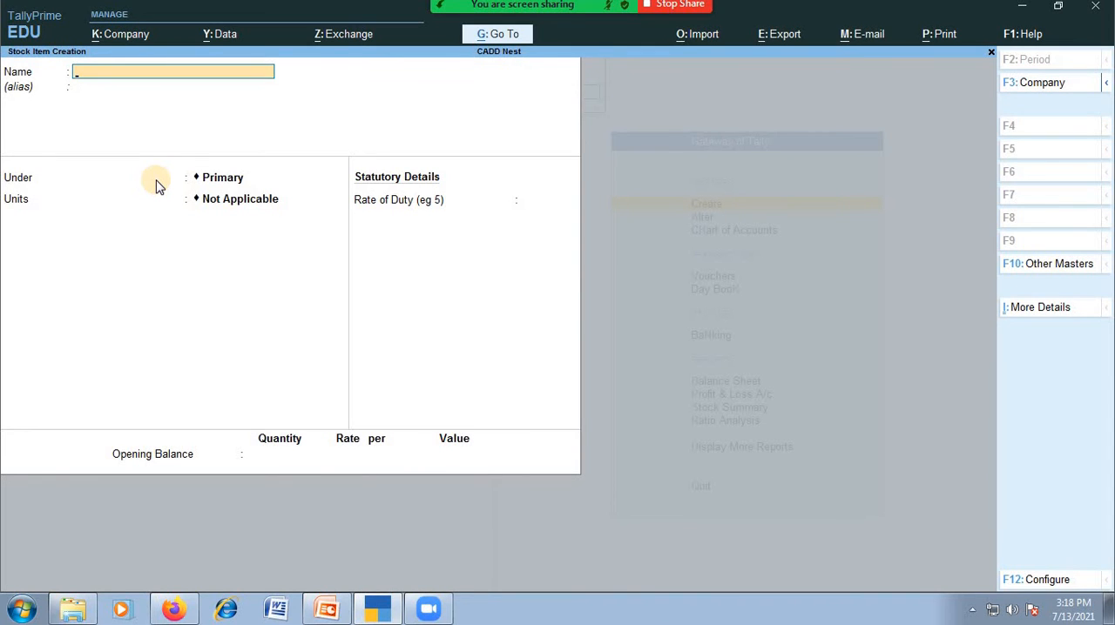
Name the new stock item 800STD without an alias and place it under the Maruthi 800 group
{"action": "type", "text": "800STD"}
{"action": "key", "text": "Return"}
{"action": "key", "text": "Return"}
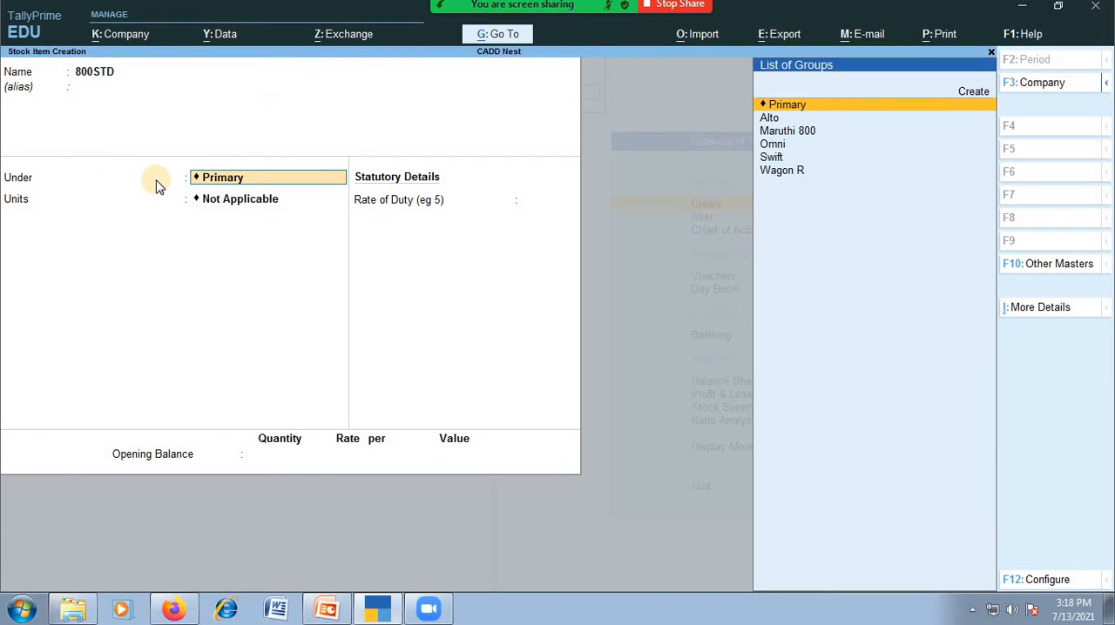
{"action": "type", "text": "M"}
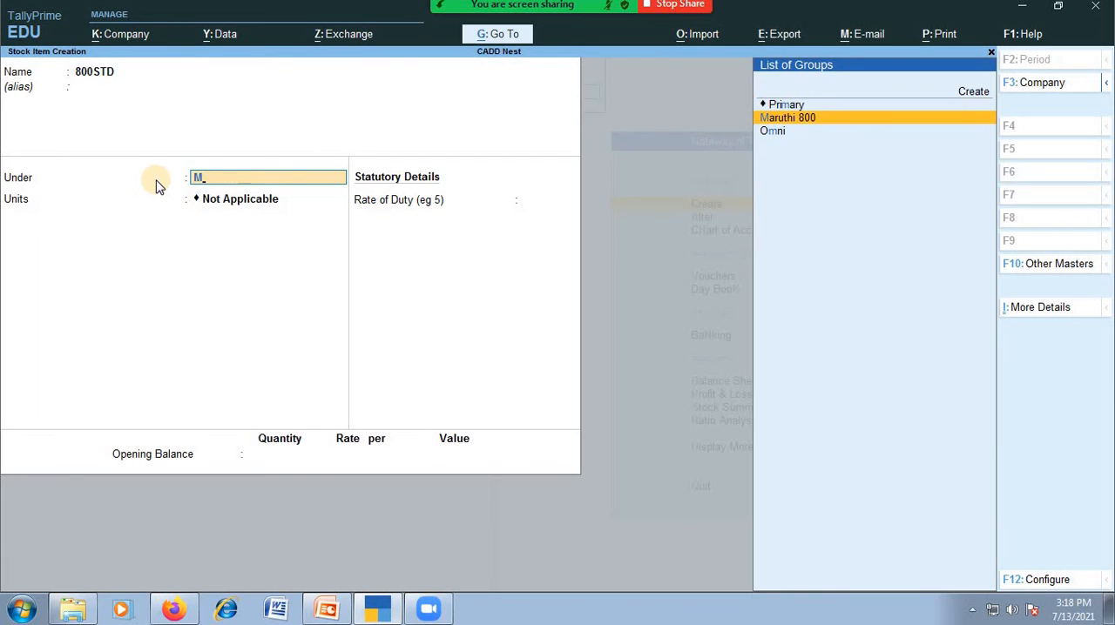
{"action": "key", "text": "Return"}
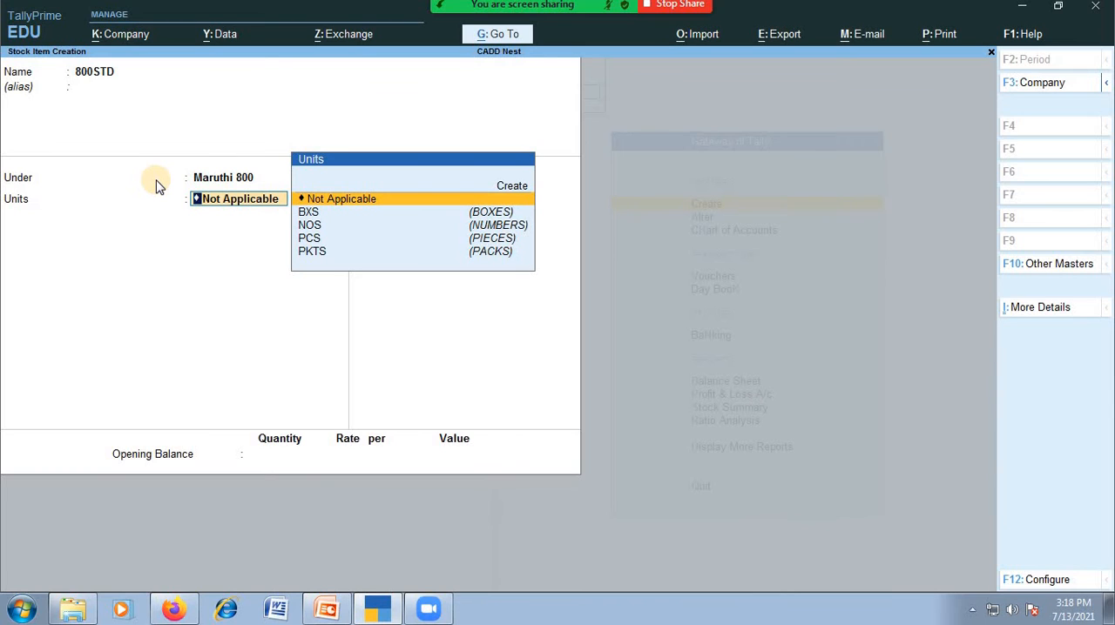
Set the units of stock item 800STD to NOS
{"action": "key", "text": "Down"}
{"action": "key", "text": "Down"}
{"action": "key", "text": "Down"}
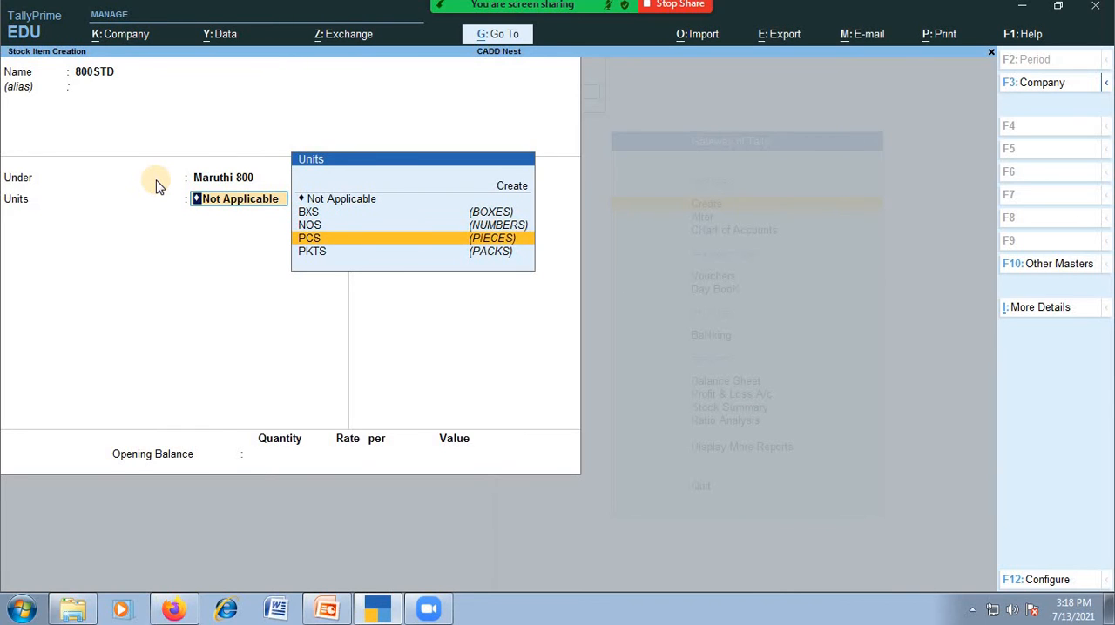
{"action": "key", "text": "Up"}
{"action": "key", "text": "Return"}
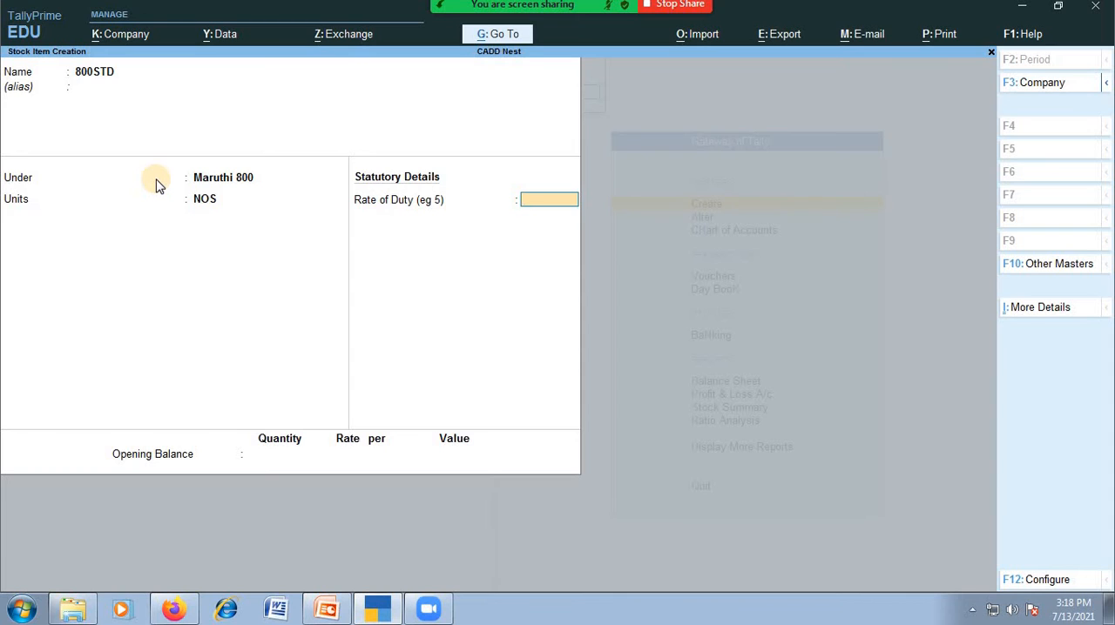
{"action": "key", "text": "BackSpace"}
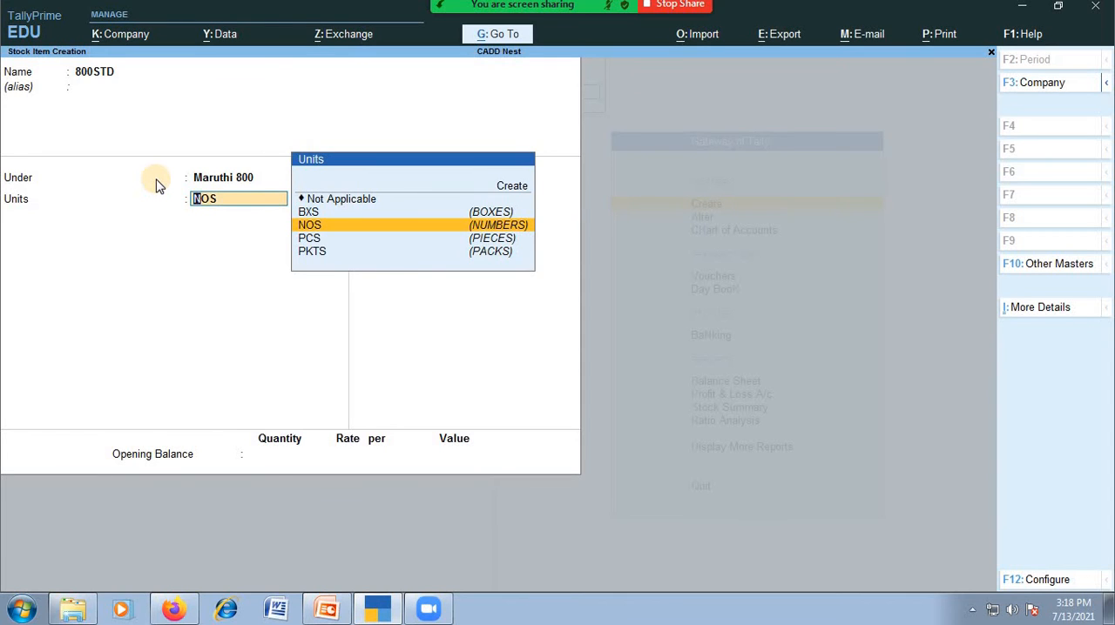
{"action": "key", "text": "Return"}
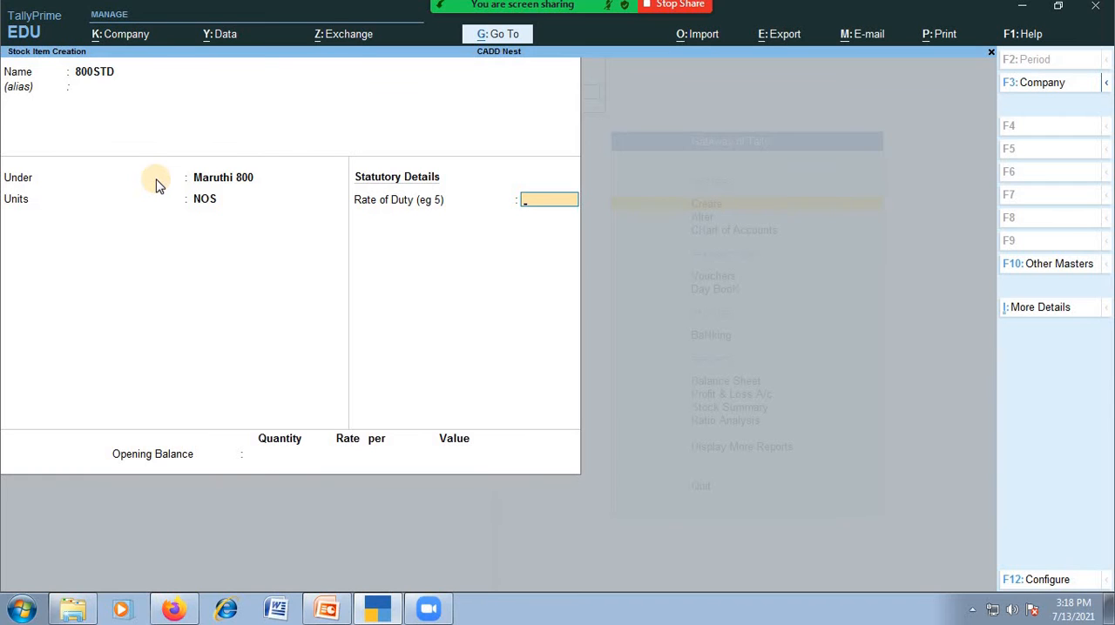
Open the stock item configuration and set Show more configurations to Yes
{"action": "key", "text": "F12"}
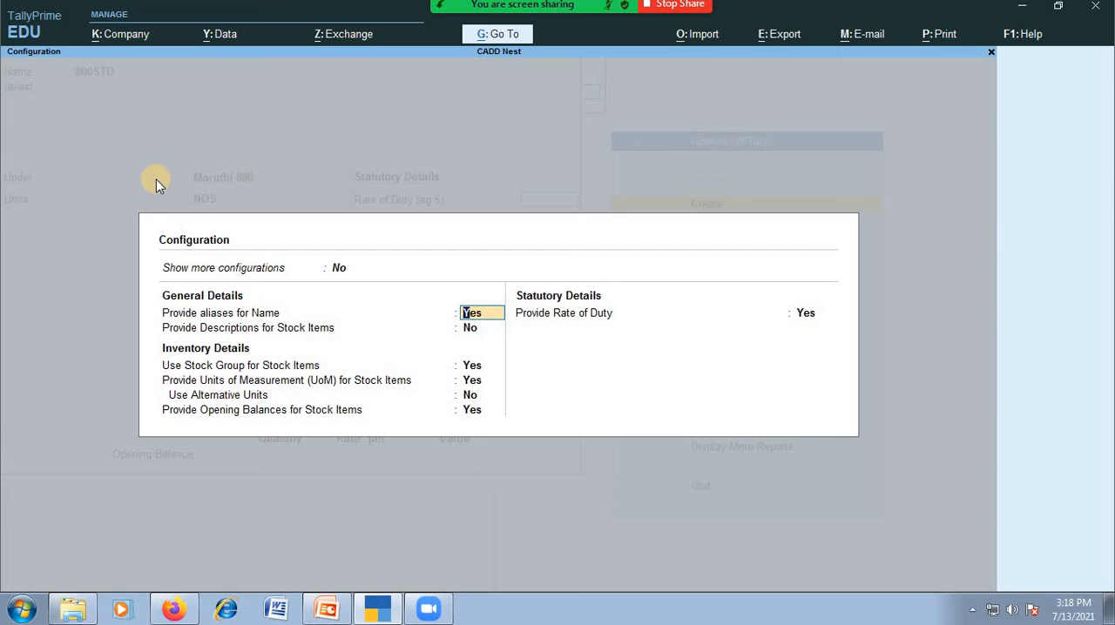
{"action": "key", "text": "Return"}
{"action": "key", "text": "Return"}
{"action": "key", "text": "Return"}
{"action": "key", "text": "Return"}
{"action": "key", "text": "Return"}
{"action": "key", "text": "Return"}
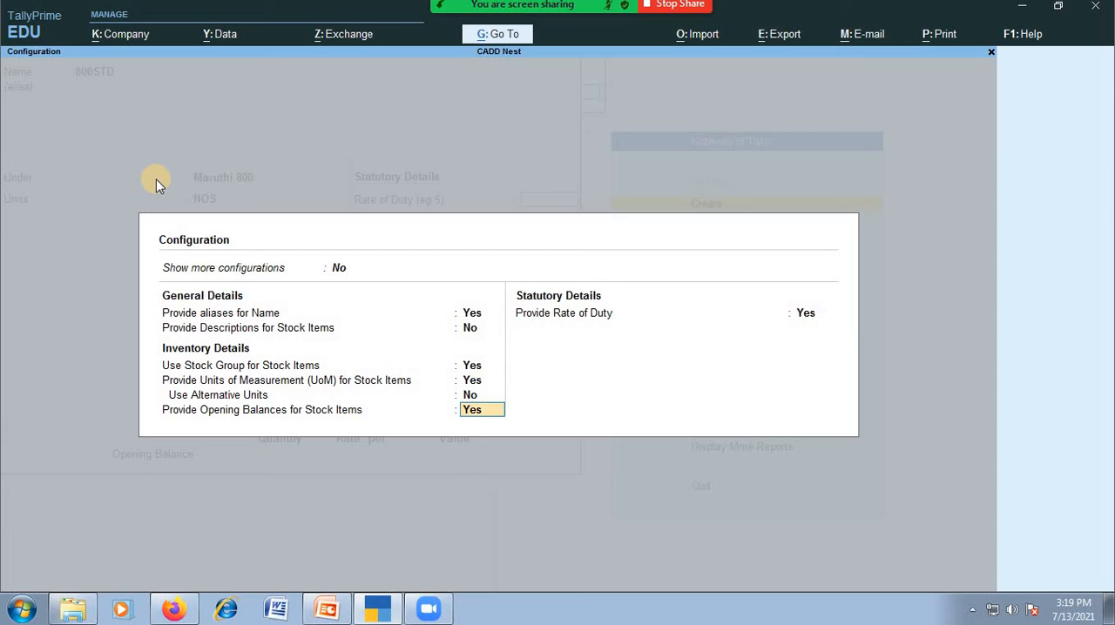
{"action": "key", "text": "Up"}
{"action": "key", "text": "Up"}
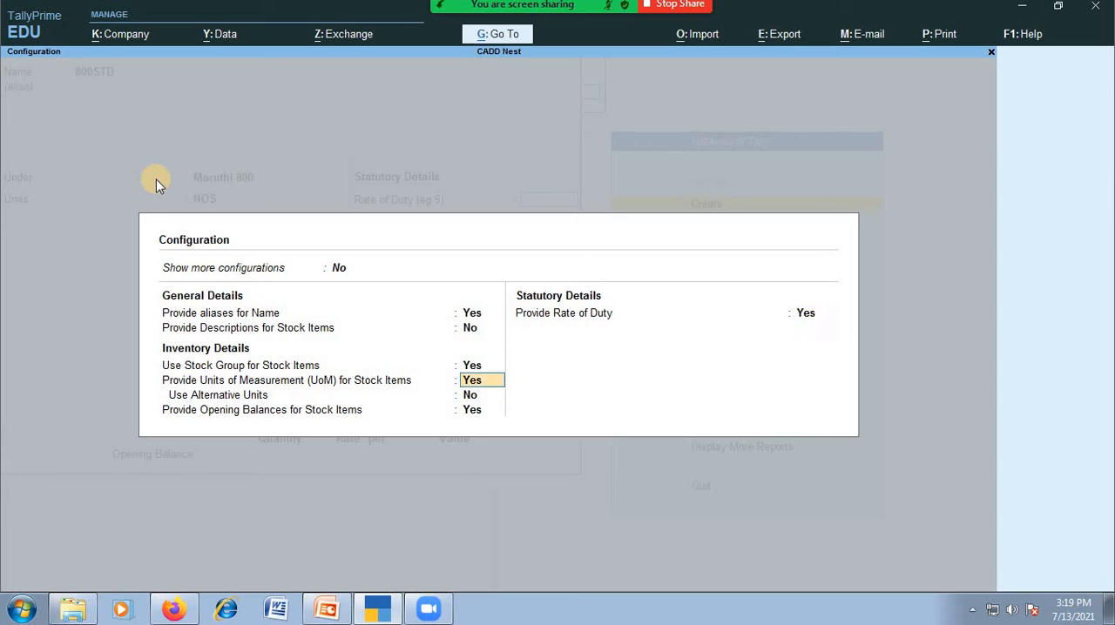
{"action": "key", "text": "Up"}
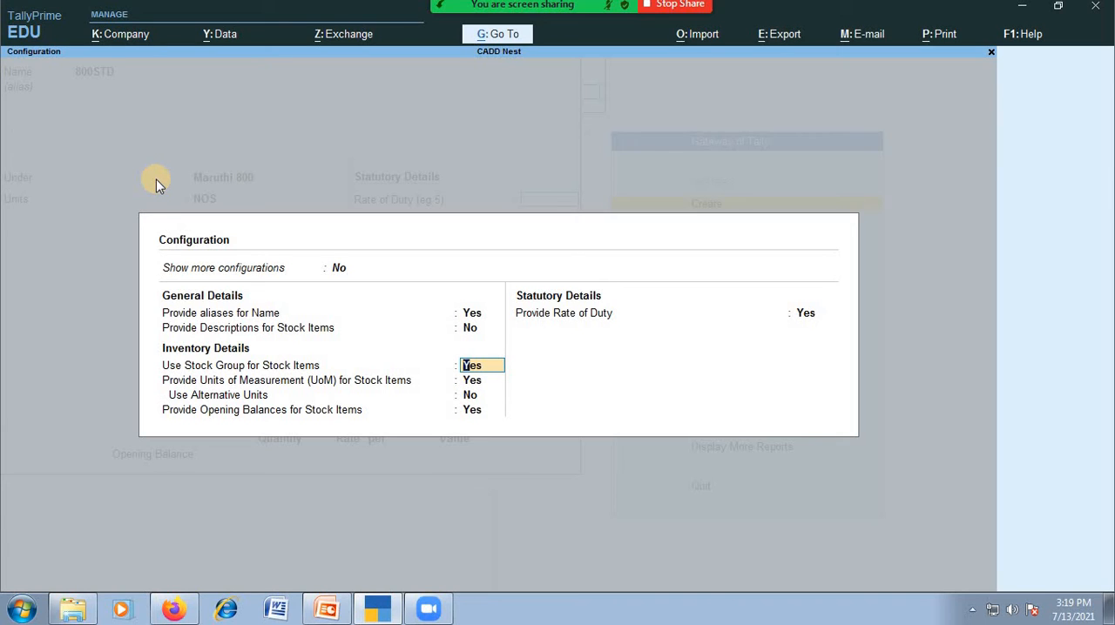
{"action": "key", "text": "Return"}
{"action": "key", "text": "Up"}
{"action": "key", "text": "Up"}
{"action": "key", "text": "Up"}
{"action": "key", "text": "Up"}
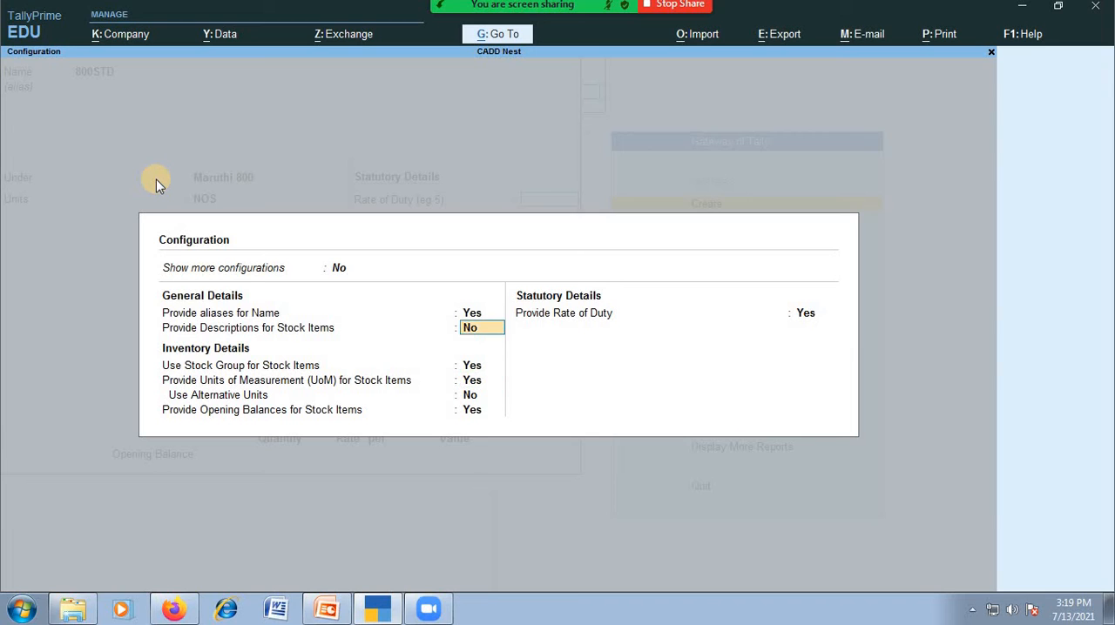
{"action": "key", "text": "y"}
{"action": "key", "text": "Return"}
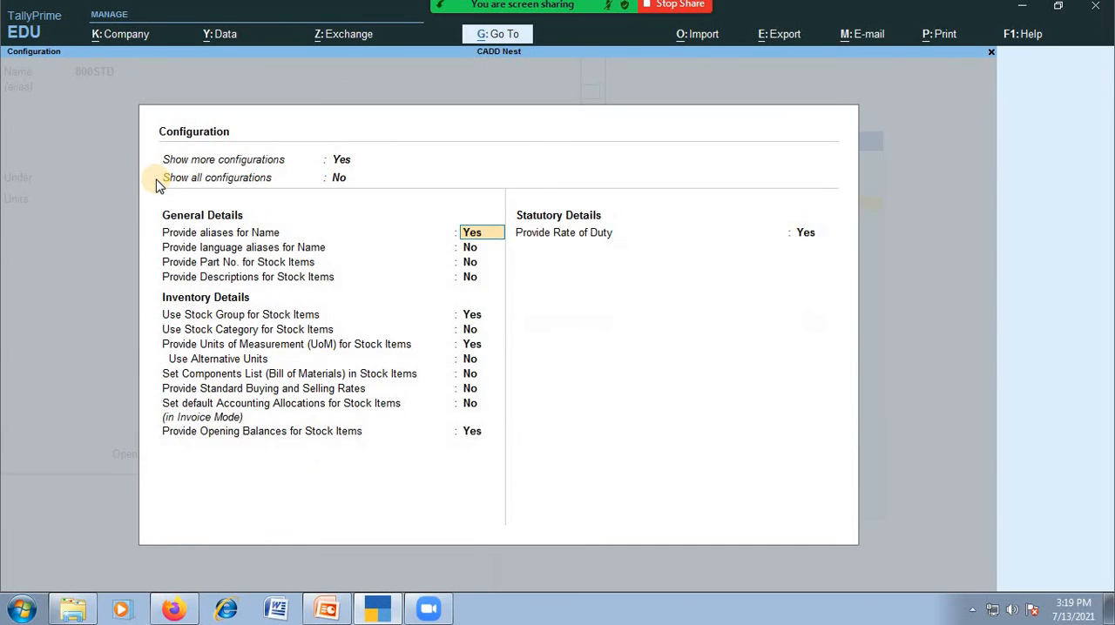
Enable the use of stock categories for stock items in the configuration
{"action": "key", "text": "Down"}
{"action": "key", "text": "Down"}
{"action": "key", "text": "Down"}
{"action": "key", "text": "Down"}
{"action": "key", "text": "Down"}
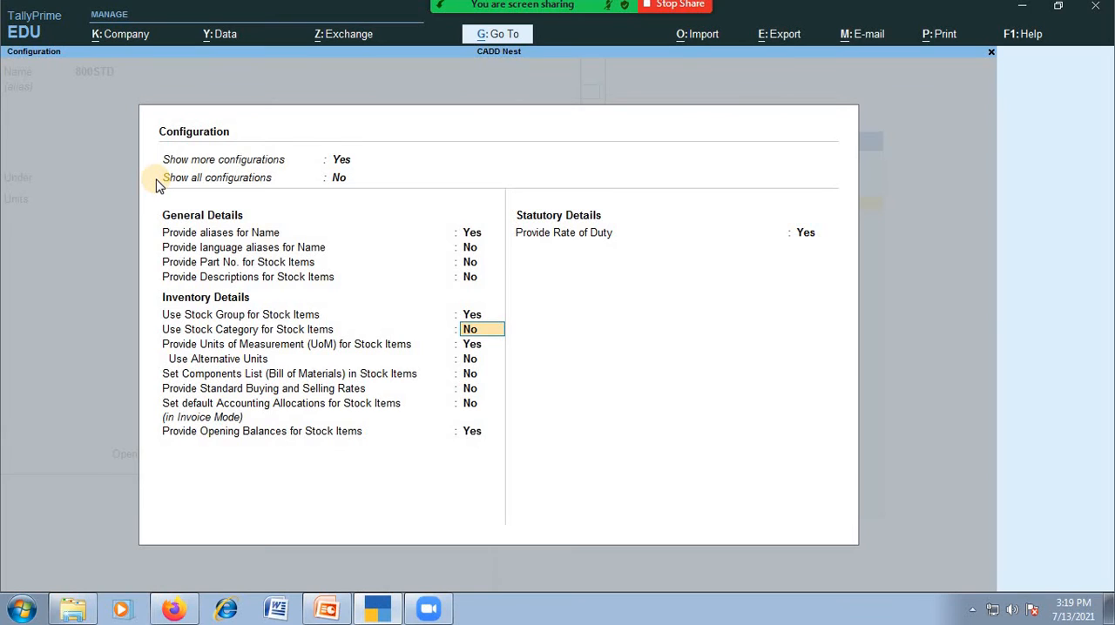
{"action": "type", "text": "y"}
{"action": "key", "text": "Return"}
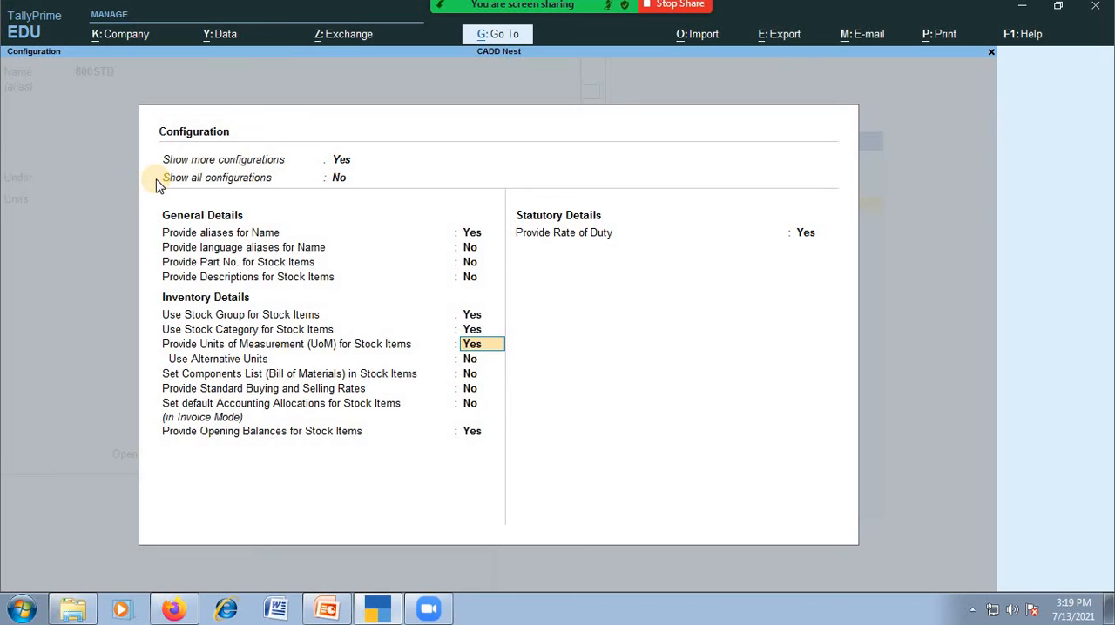
Enable standard buying and selling rates for stock items and accept the configuration
{"action": "key", "text": "Return"}
{"action": "key", "text": "Return"}
{"action": "key", "text": "Return"}
{"action": "key", "text": "Return"}
{"action": "key", "text": "Return"}
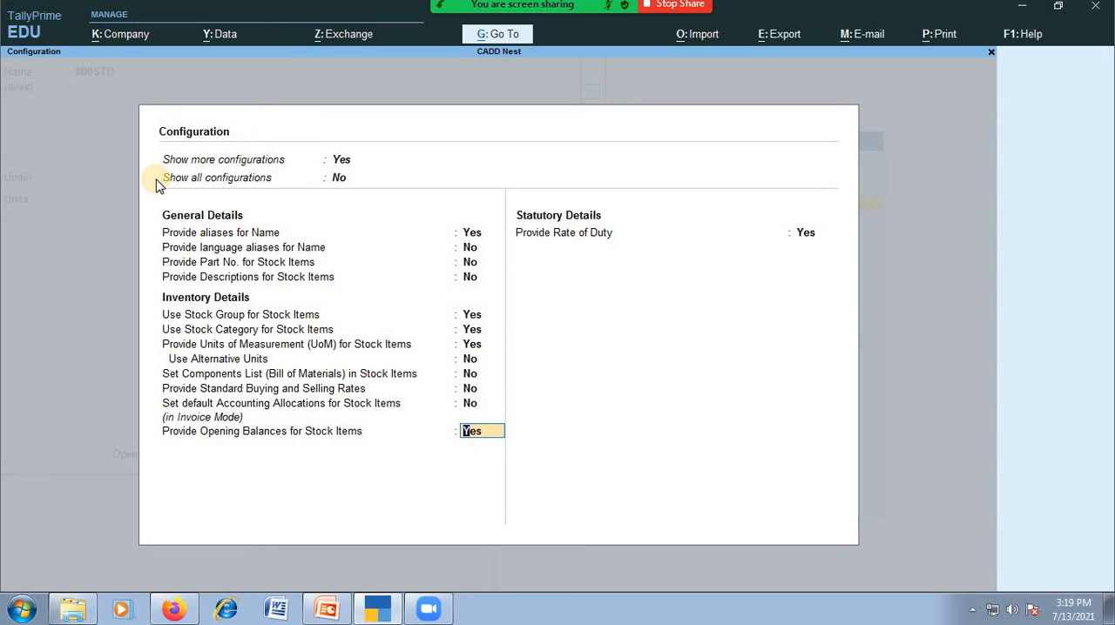
{"action": "key", "text": "Up"}
{"action": "key", "text": "Up"}
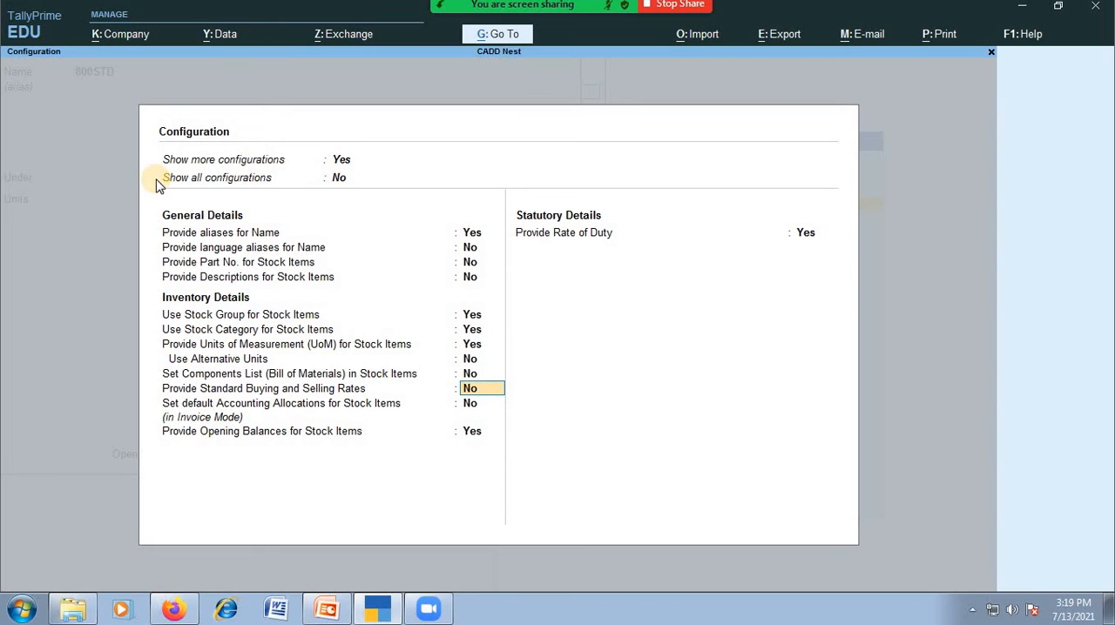
{"action": "type", "text": "Y"}
{"action": "key", "text": "Return"}
Assign stock item 800STD to the PETROL category, keeping its group and NOS units
{"action": "key", "text": "Return"}
{"action": "key", "text": "Return"}
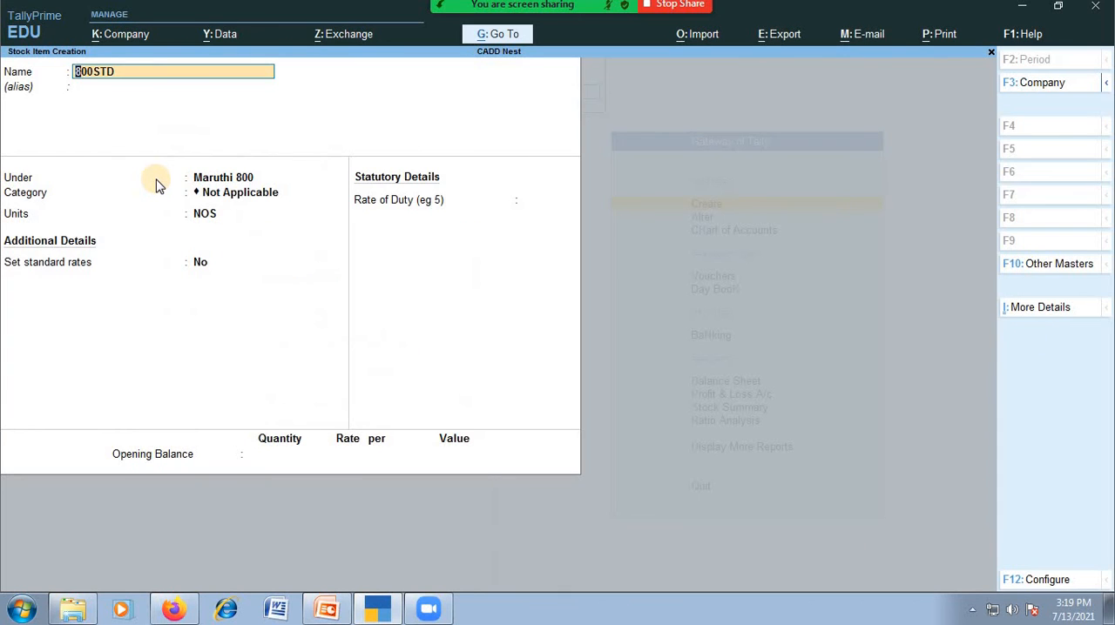
{"action": "key", "text": "Return"}
{"action": "key", "text": "Return"}
{"action": "key", "text": "Return"}
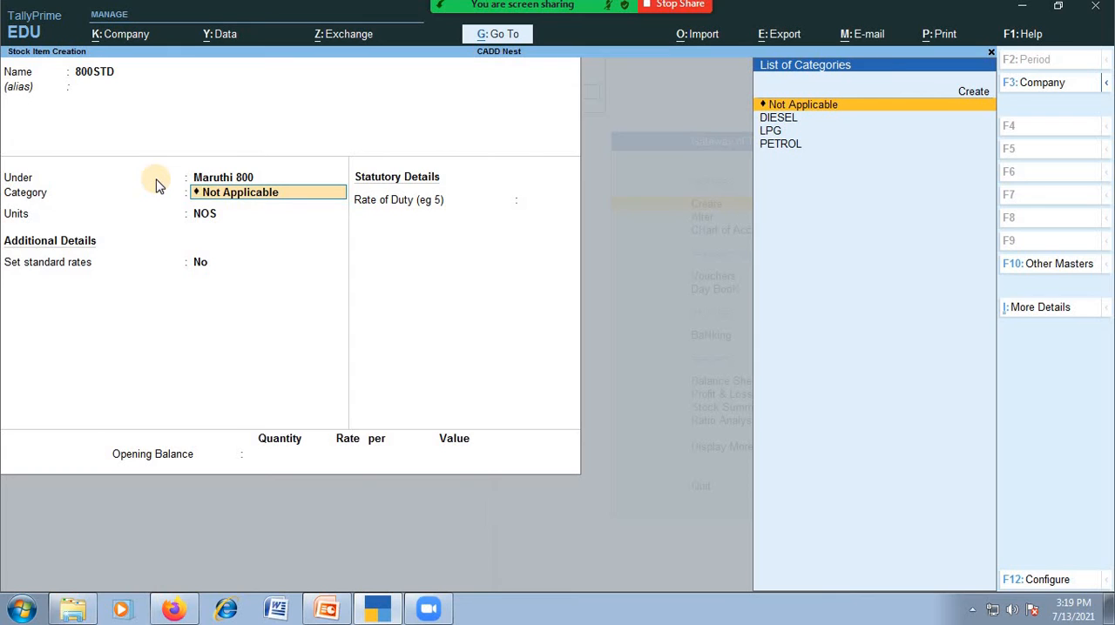
{"action": "key", "text": "Down"}
{"action": "key", "text": "Down"}
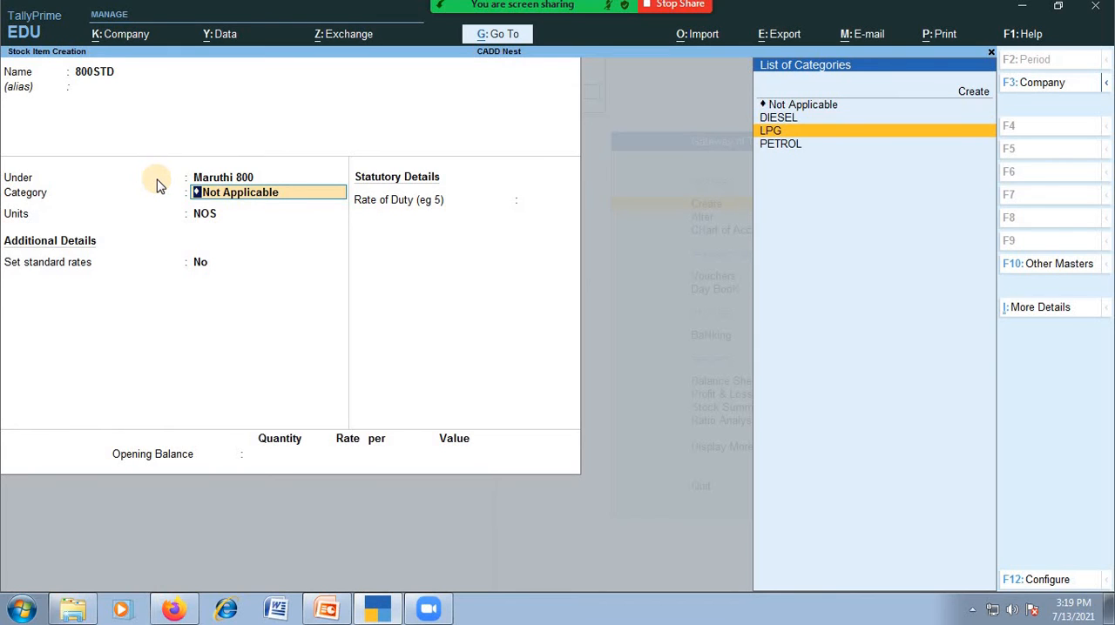
{"action": "key", "text": "Down"}
{"action": "key", "text": "Return"}
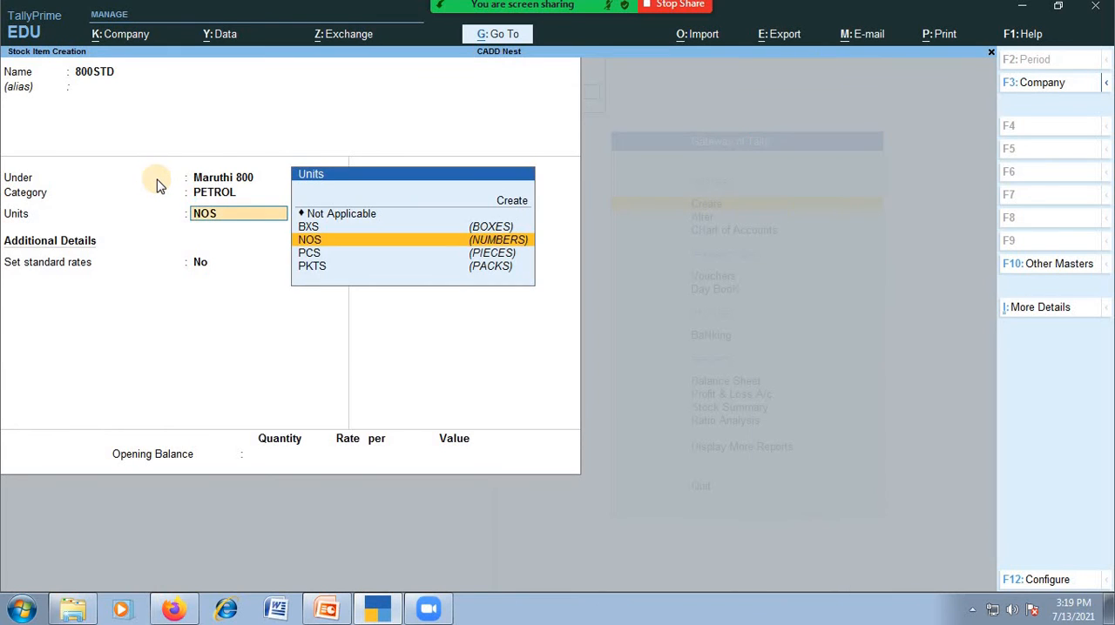
{"action": "key", "text": "Return"}
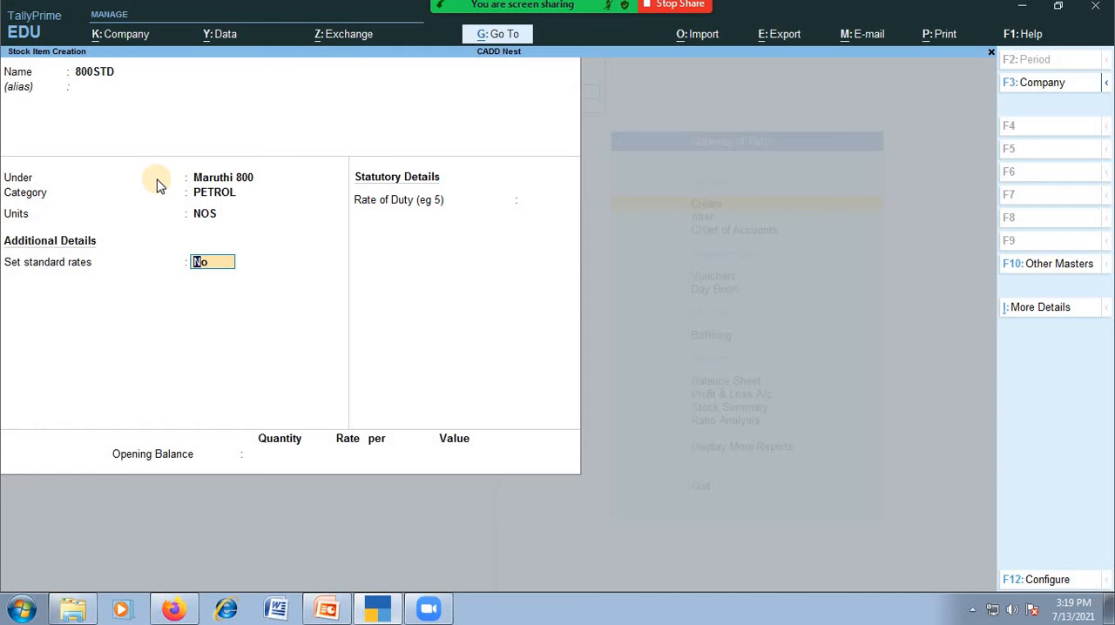
Turn on standard rates for 800STD and set its standard cost to 2,50,000 per NOS from 1-Apr-21
{"action": "type", "text": "y"}
{"action": "key", "text": "Return"}
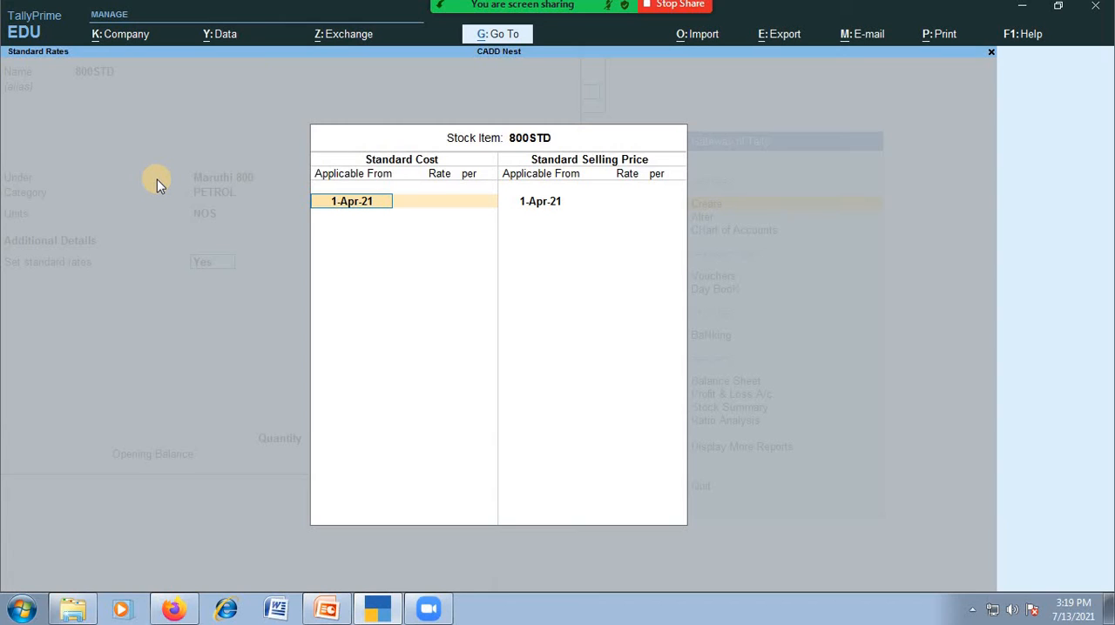
{"action": "key", "text": "Return"}
{"action": "type", "text": "250000"}
{"action": "key", "text": "Return"}
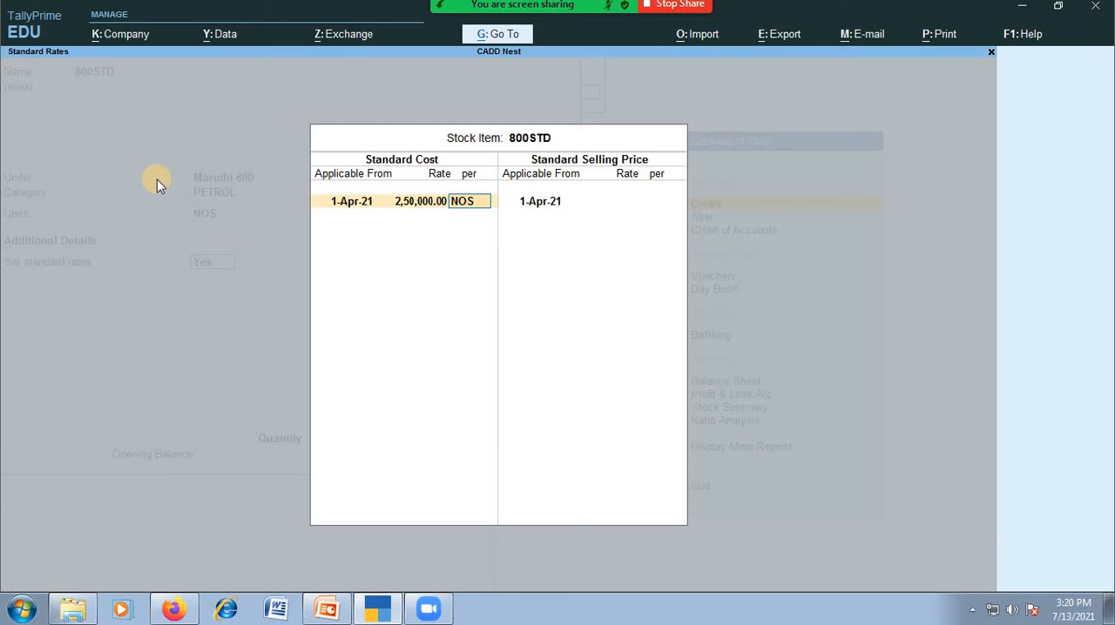
{"action": "key", "text": "Return"}
Set the standard selling price of 800STD to 3,00,000 per NOS from 1-Apr-21
{"action": "key", "text": "Return"}
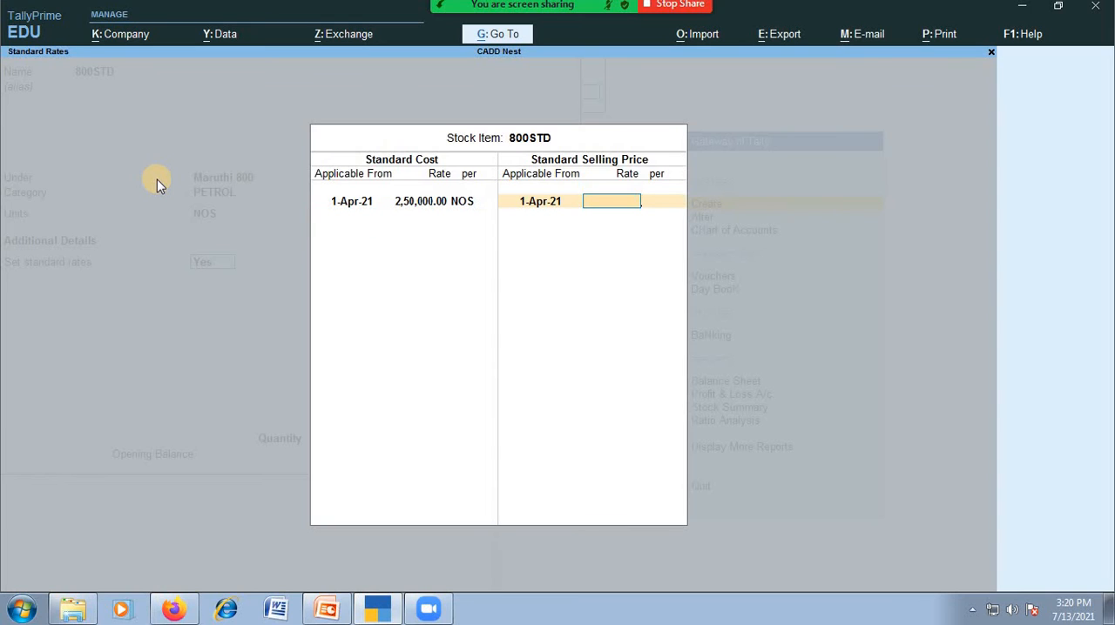
{"action": "type", "text": "300000"}
{"action": "key", "text": "Return"}
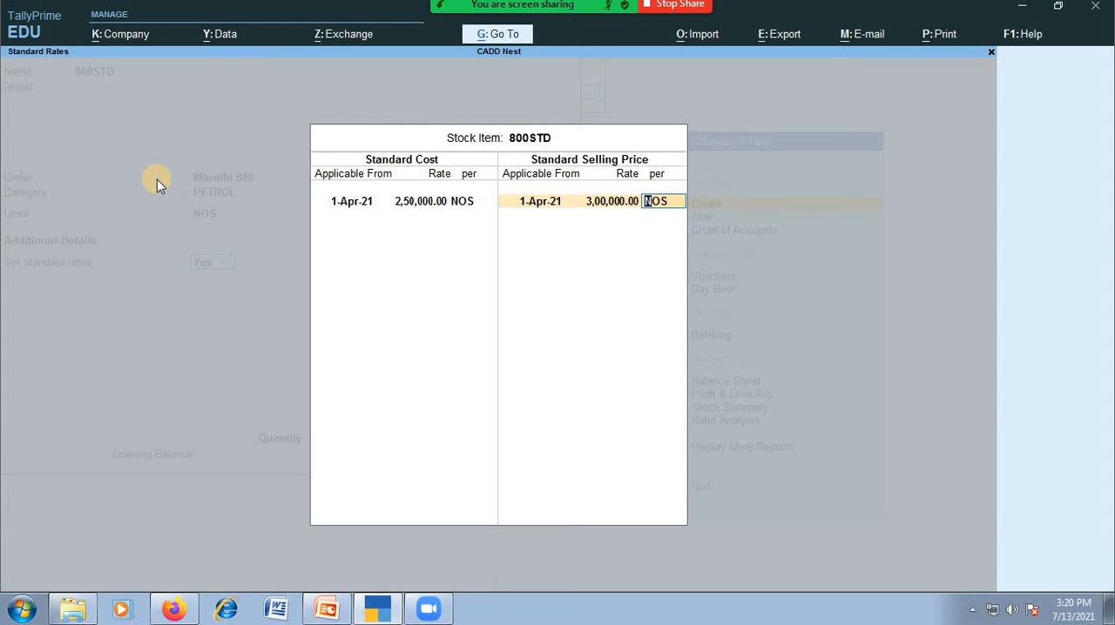
{"action": "key", "text": "Return"}
{"action": "key", "text": "Return"}
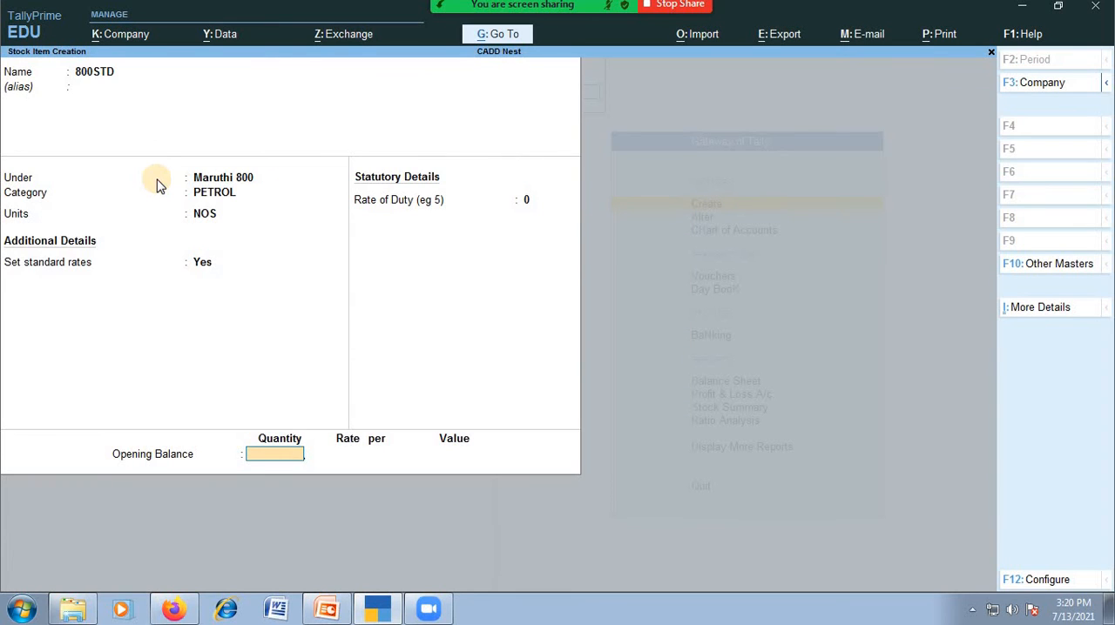
Enter an opening balance of 10 NOS at a rate of 2,50,000 for 800STD and save the item
{"action": "type", "text": "10"}
{"action": "key", "text": "Return"}
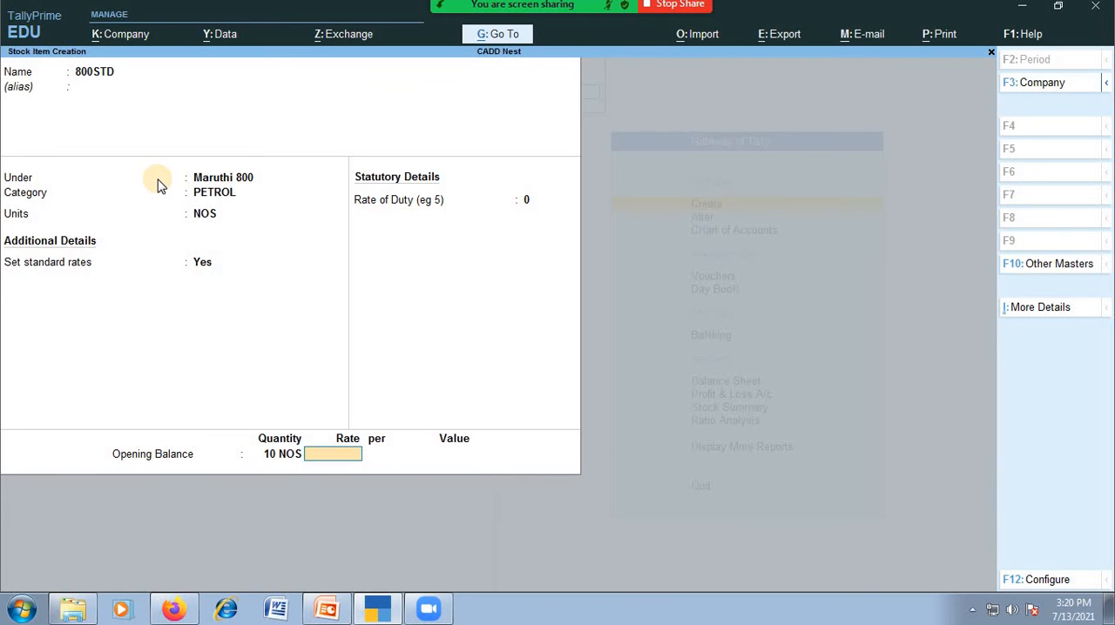
{"action": "type", "text": "250000"}
{"action": "key", "text": "Return"}
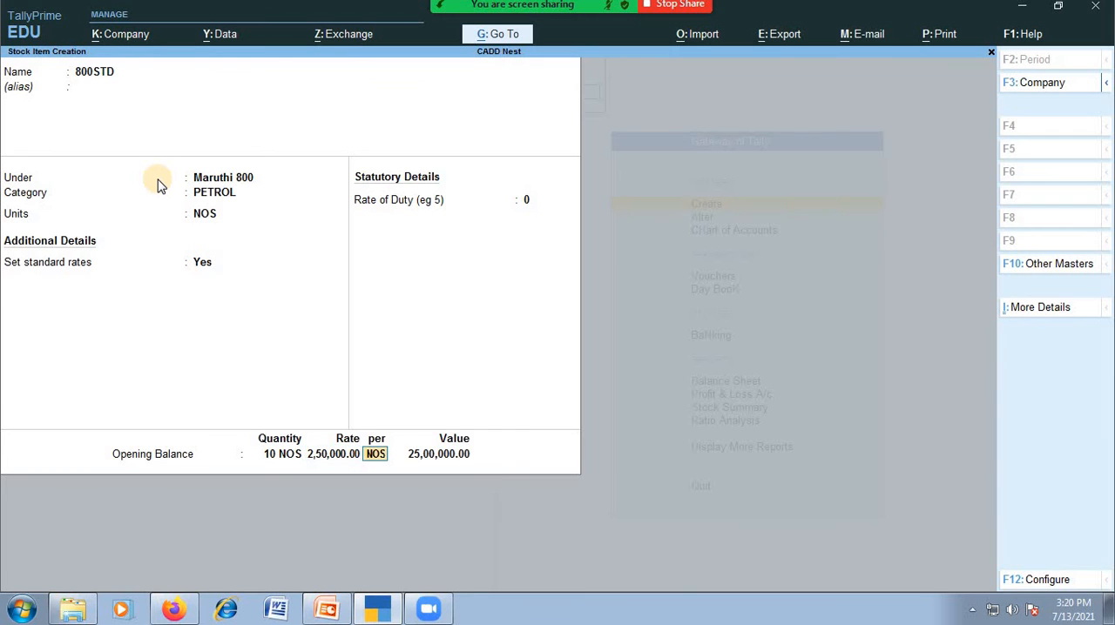
{"action": "key", "text": "Return"}
{"action": "key", "text": "Return"}
{"action": "key", "text": "Return"}
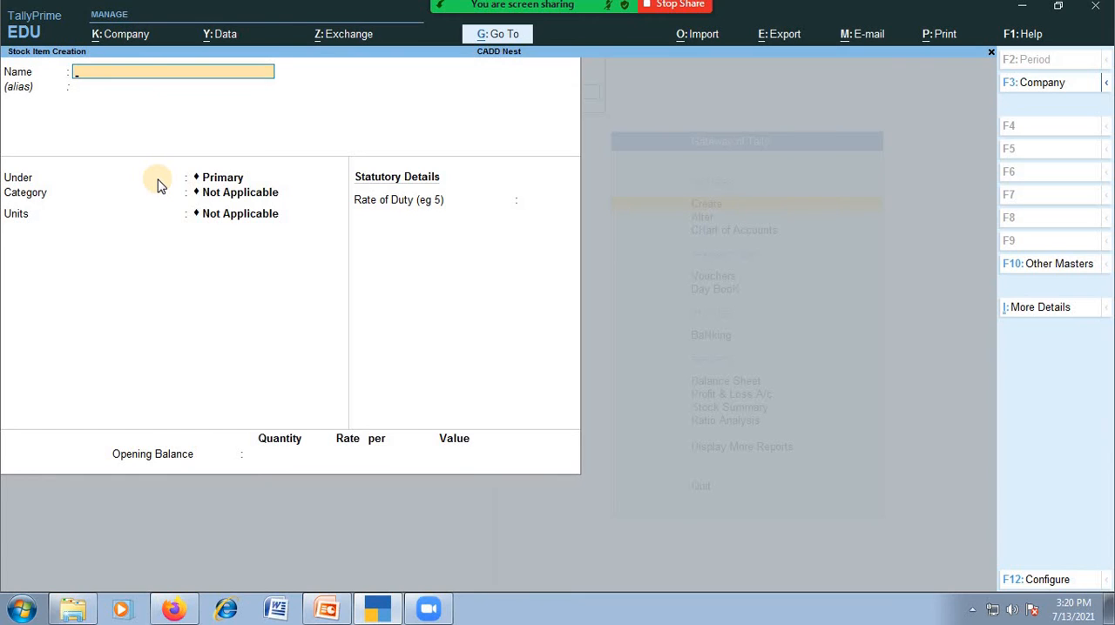
Name the new stock item OMNI 5 SEATERS without an alias and place it under the Omni group
{"action": "type", "text": "OMNI 5 SEATERS"}
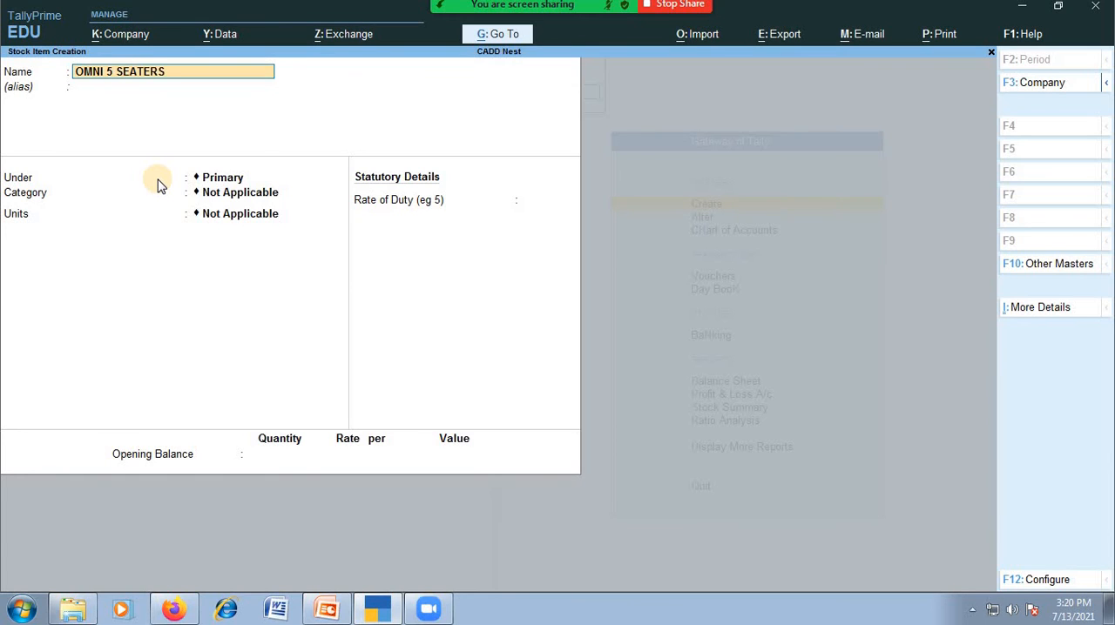
{"action": "key", "text": "Return"}
{"action": "key", "text": "Return"}
{"action": "key", "text": "Down"}
{"action": "key", "text": "Down"}
{"action": "key", "text": "Down"}
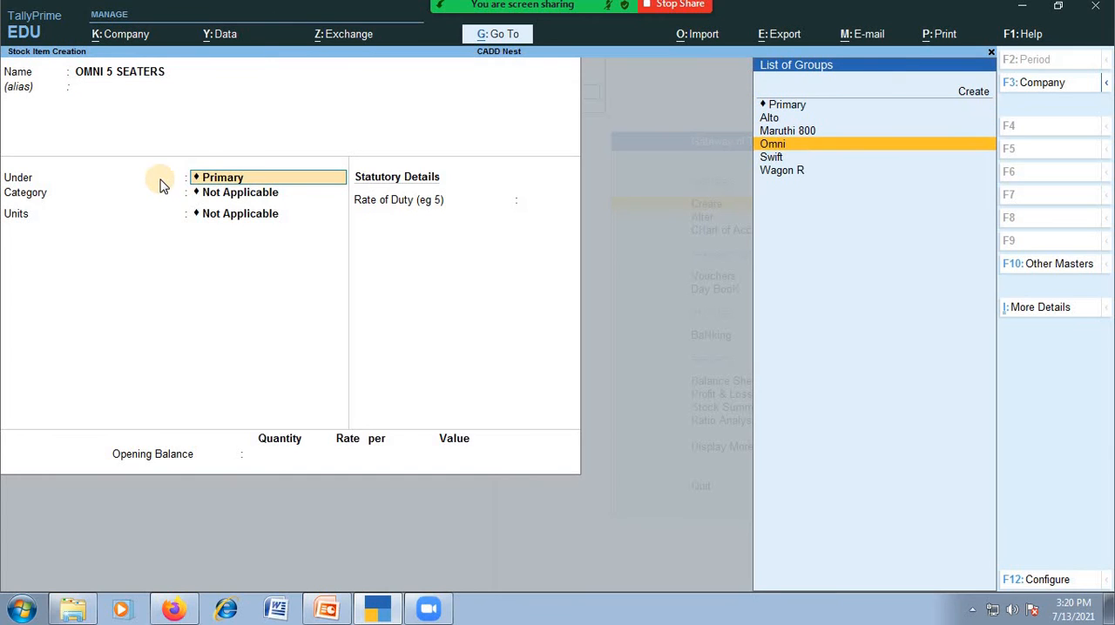
{"action": "key", "text": "Return"}
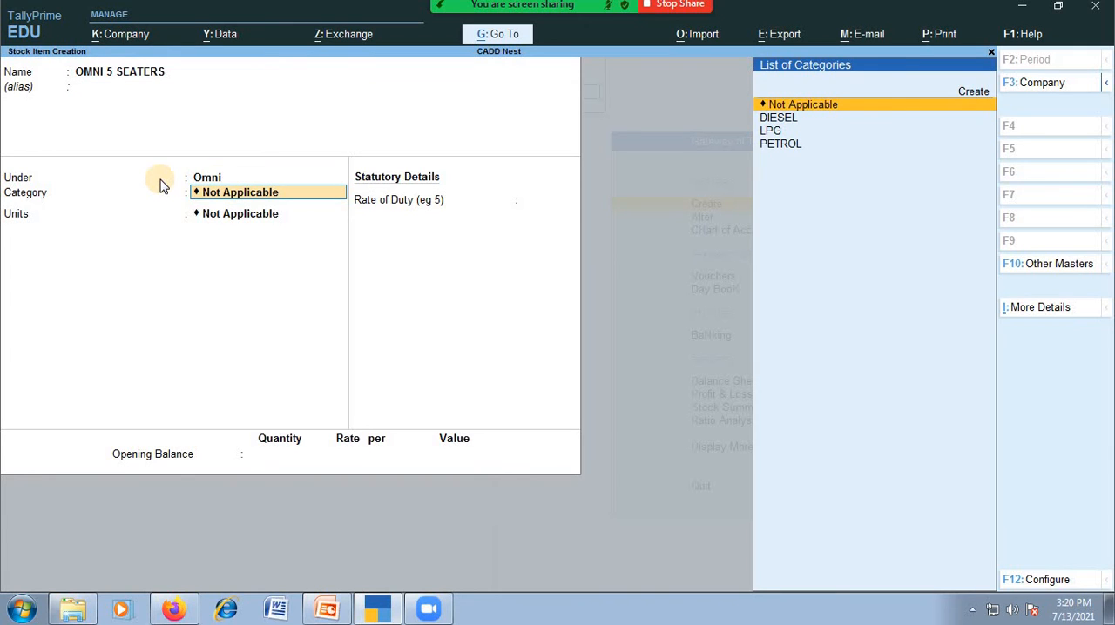
Assign OMNI 5 SEATERS to the PETROL category and set its units to NOS
{"action": "key", "text": "Down"}
{"action": "key", "text": "Down"}
{"action": "key", "text": "Down"}
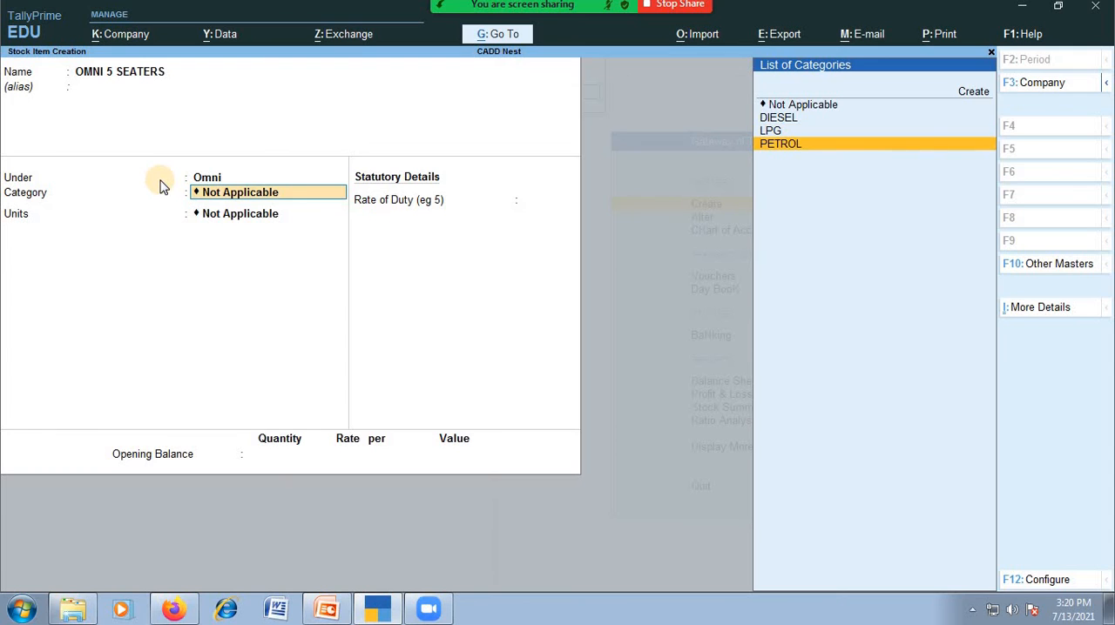
{"action": "key", "text": "Return"}
{"action": "key", "text": "Down"}
{"action": "key", "text": "Down"}
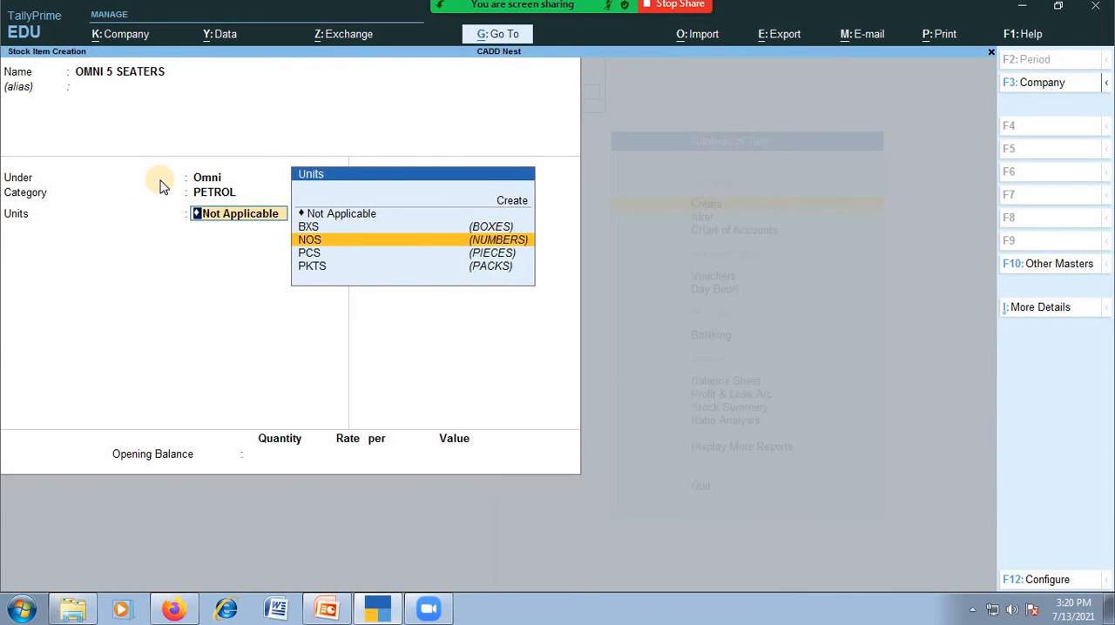
{"action": "key", "text": "Return"}
Turn on standard rates for OMNI 5 SEATERS and set its standard cost to 2,00,000 per NOS from 1-Apr-21
{"action": "type", "text": "y"}
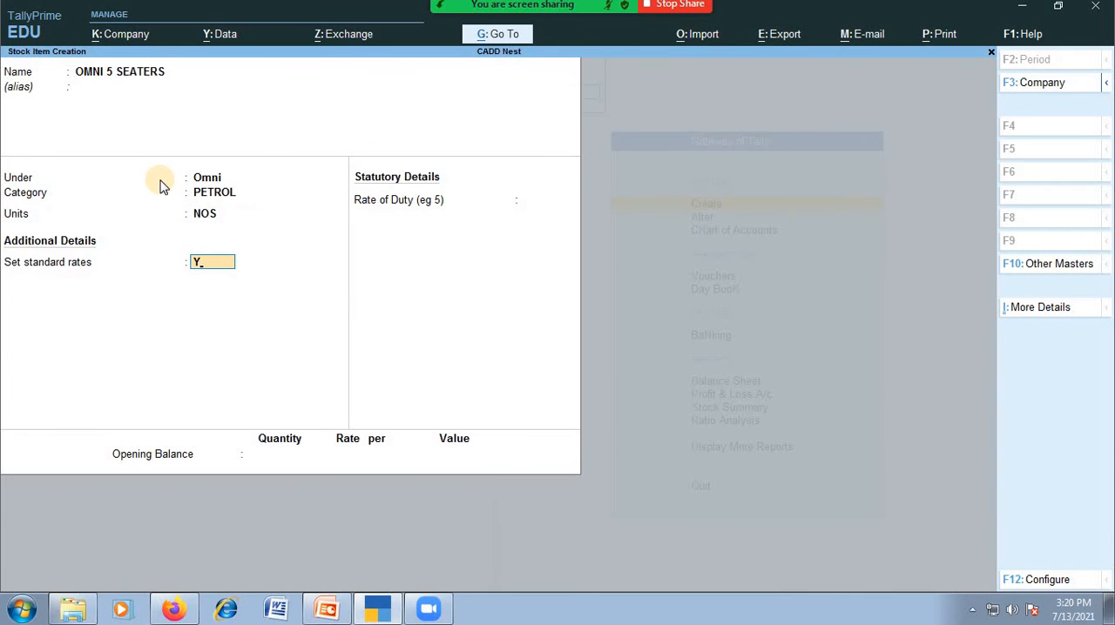
{"action": "key", "text": "Return"}
{"action": "key", "text": "Return"}
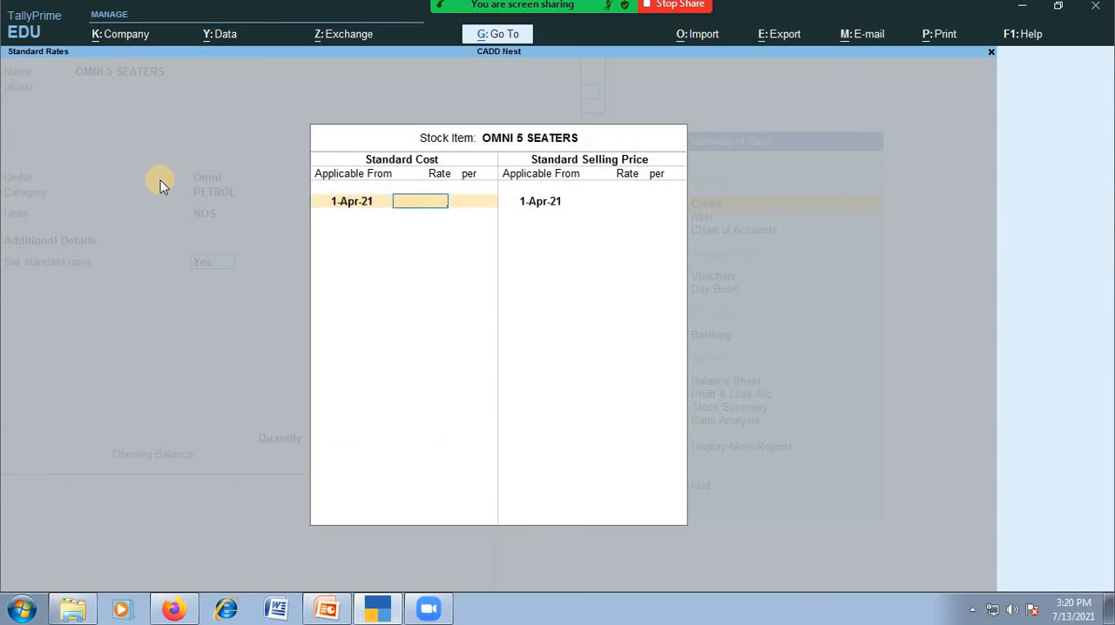
{"action": "type", "text": "200000"}
Set the standard selling price of OMNI 5 SEATERS to 2,50,000 per NOS from 1-Apr-21
{"action": "key", "text": "Return"}
{"action": "key", "text": "Return"}
{"action": "key", "text": "Return"}
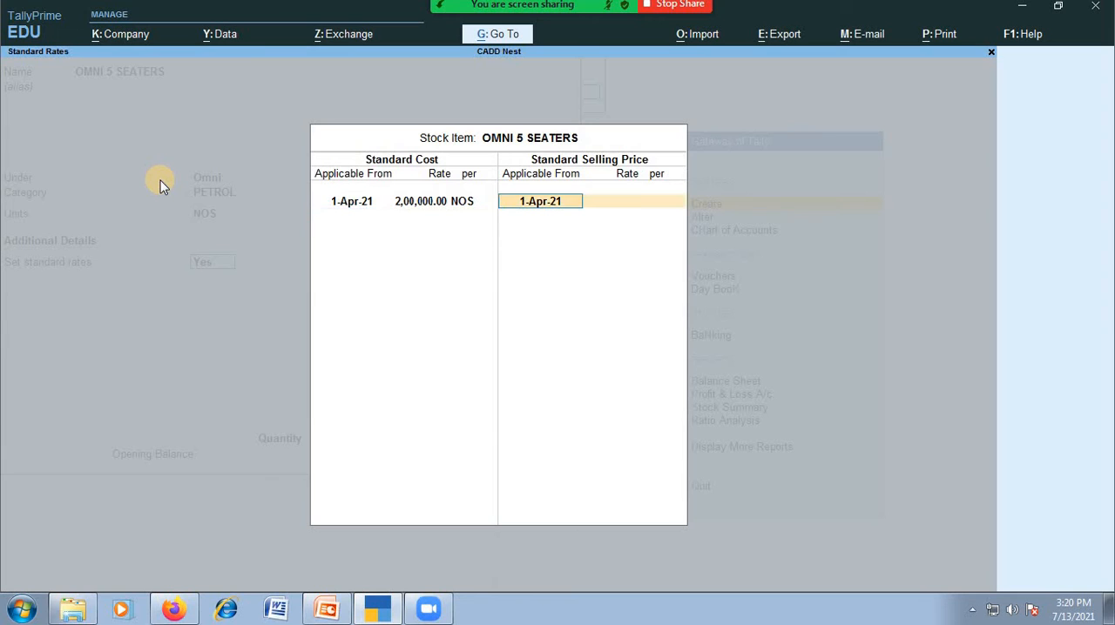
{"action": "key", "text": "Return"}
{"action": "type", "text": "250000"}
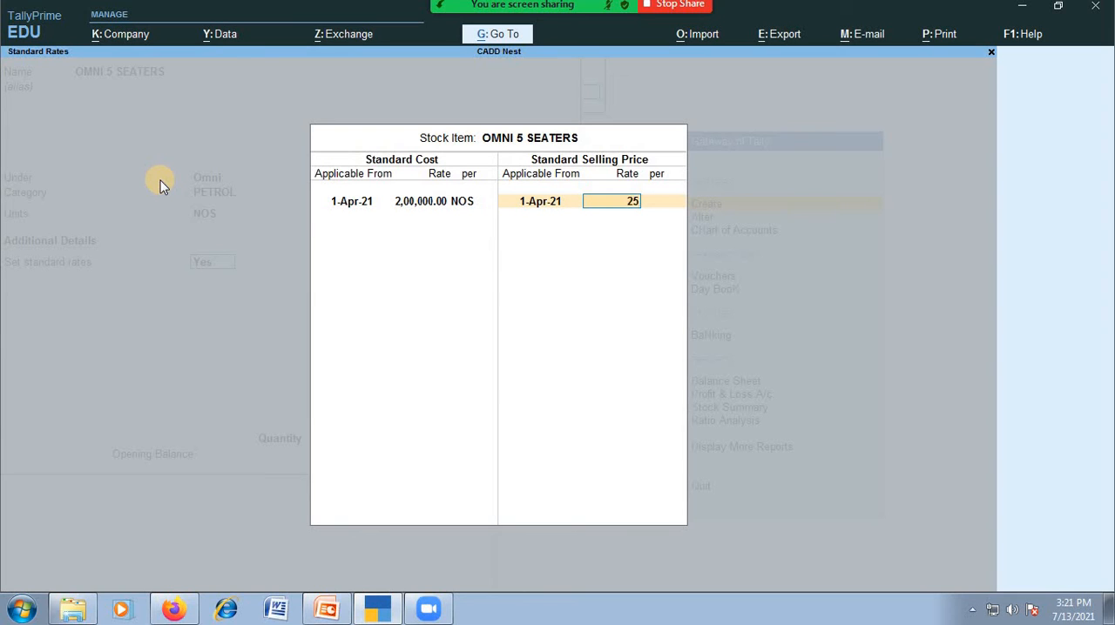
{"action": "key", "text": "Return"}
{"action": "key", "text": "Return"}
Enter an opening balance of 5 NOS at a rate of 2,00,000 for OMNI 5 SEATERS and save the item
{"action": "key", "text": "Return"}
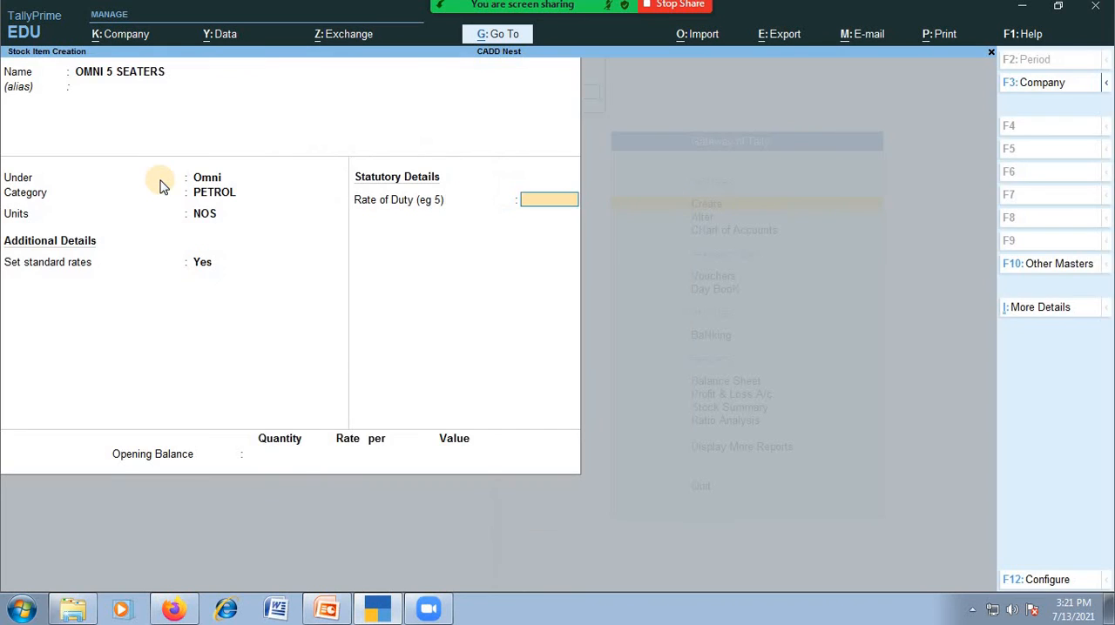
{"action": "key", "text": "Return"}
{"action": "key", "text": "Return"}
{"action": "key", "text": "Escape"}
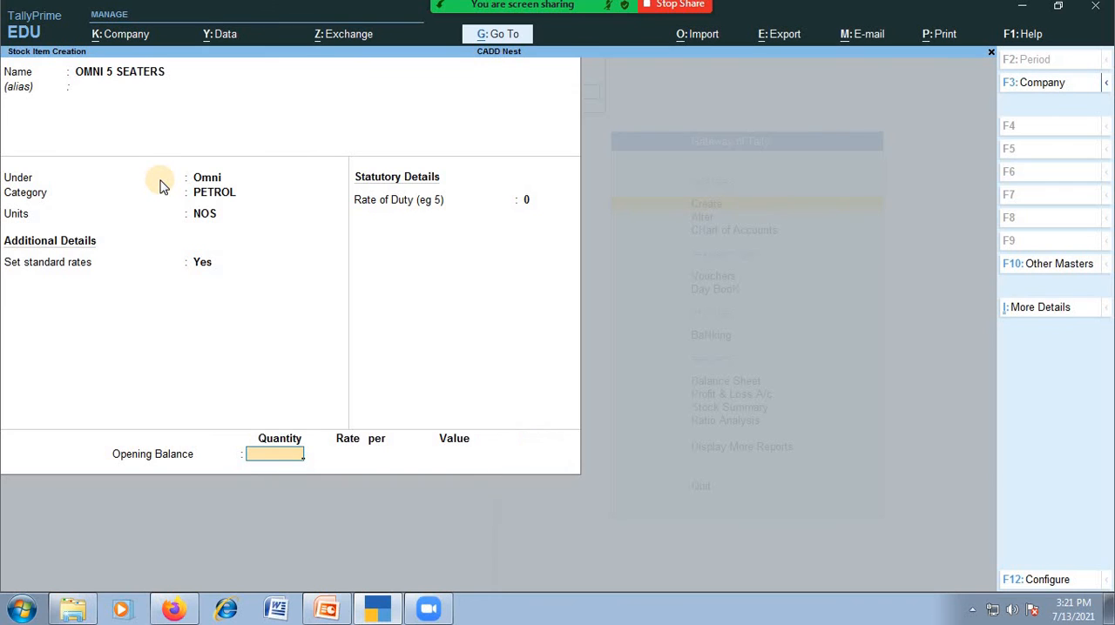
{"action": "type", "text": "5"}
{"action": "key", "text": "Return"}
{"action": "type", "text": "200000"}
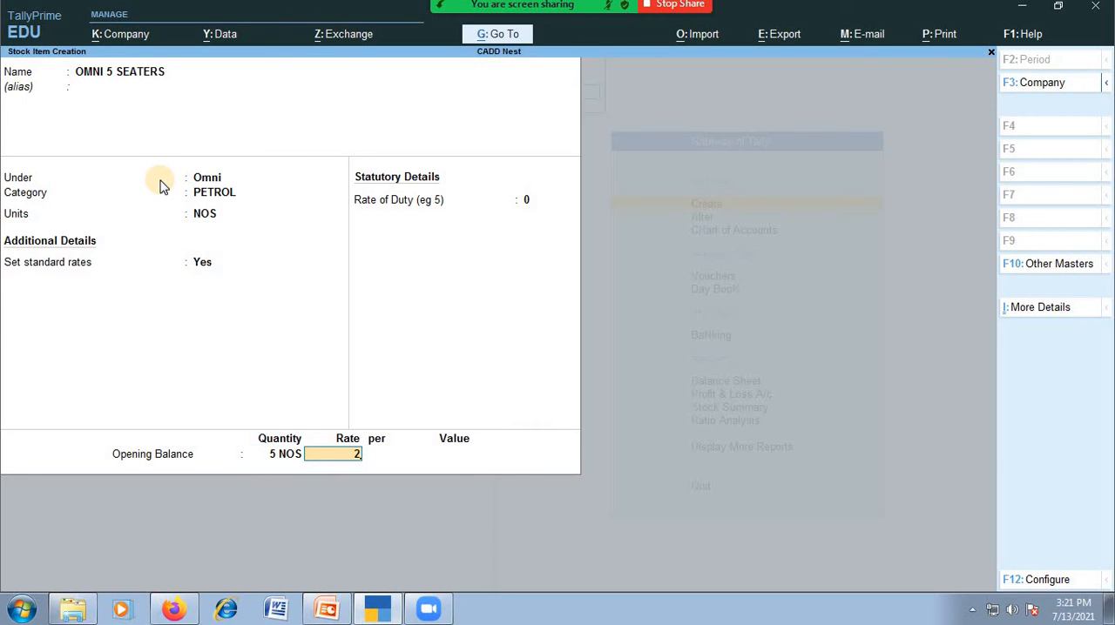
{"action": "key", "text": "Return"}
{"action": "key", "text": "Return"}
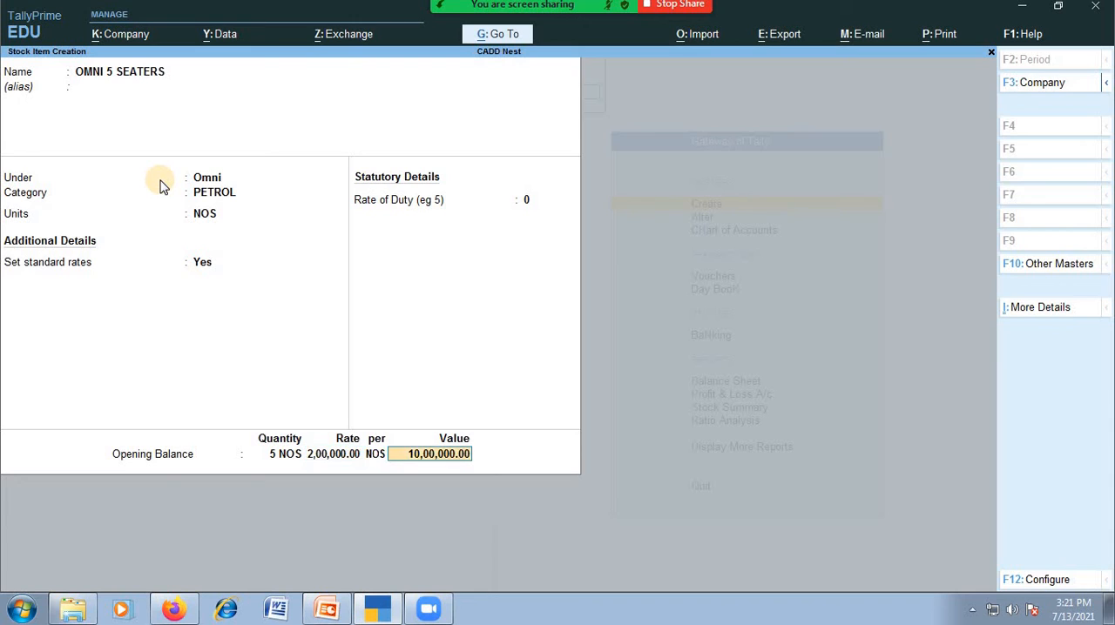
{"action": "key", "text": "Return"}
{"action": "key", "text": "Return"}
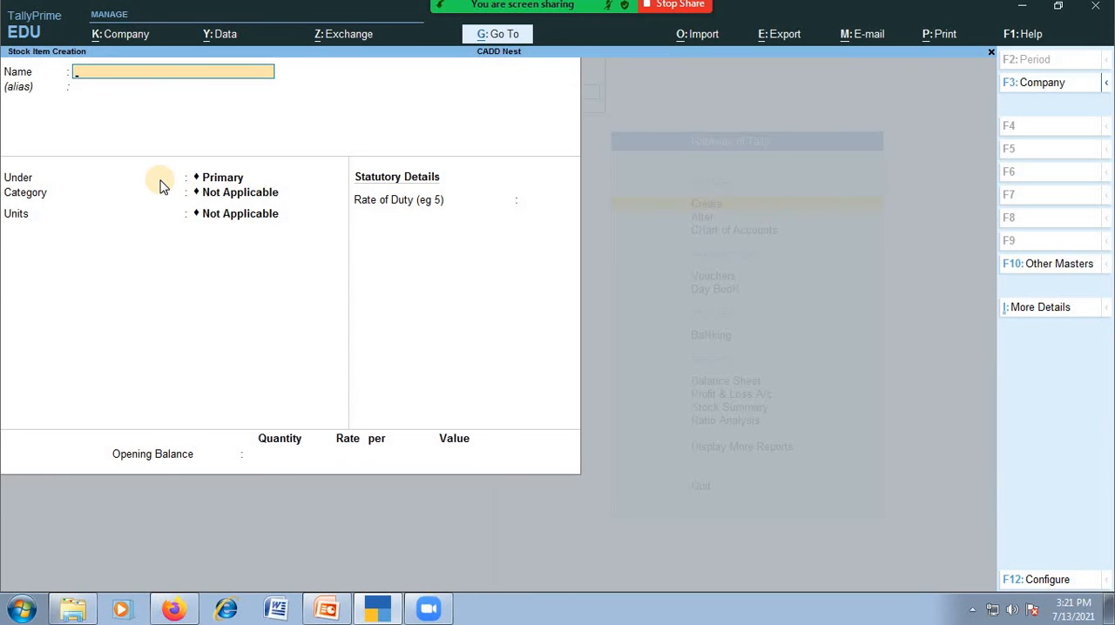
Name the new stock item ALTO LX without an alias and place it under the Alto group
{"action": "type", "text": "ALTO LX"}
{"action": "key", "text": "Return"}
{"action": "key", "text": "Return"}
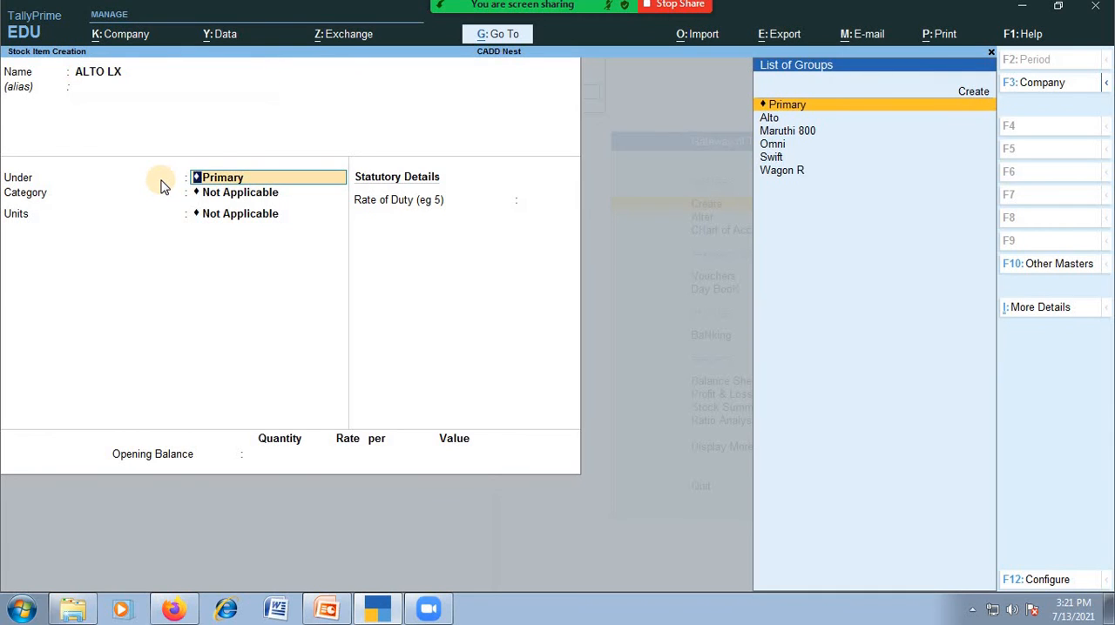
{"action": "key", "text": "Down"}
{"action": "key", "text": "Down"}
{"action": "key", "text": "Up"}
{"action": "key", "text": "Return"}
Assign ALTO LX to the PETROL category and set its units to NOS
{"action": "key", "text": "Down"}
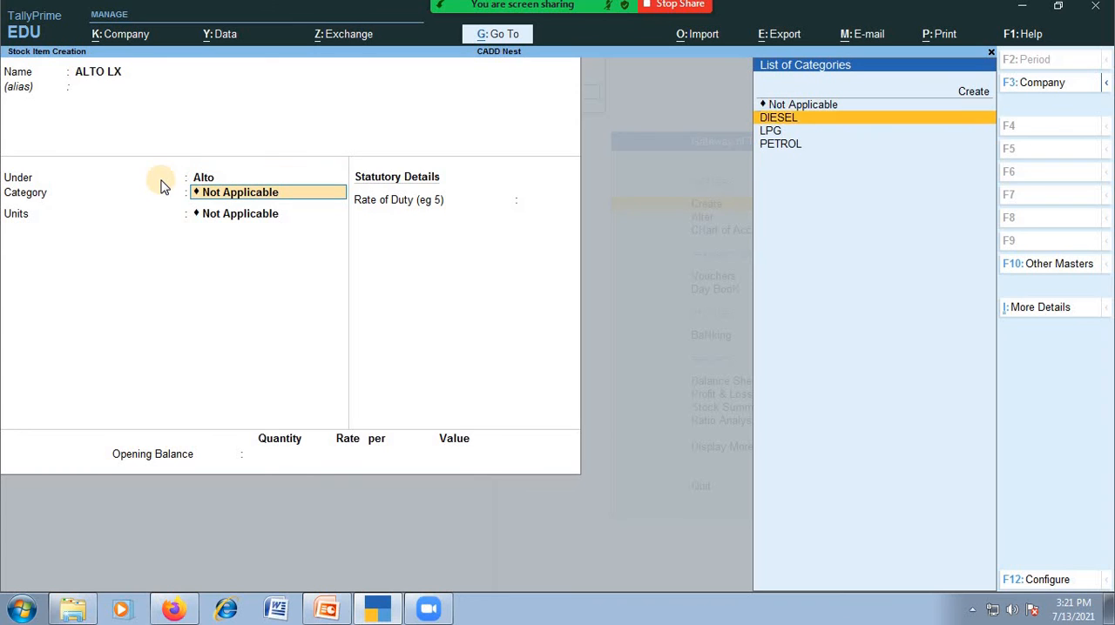
{"action": "key", "text": "Down"}
{"action": "key", "text": "Down"}
{"action": "key", "text": "Return"}
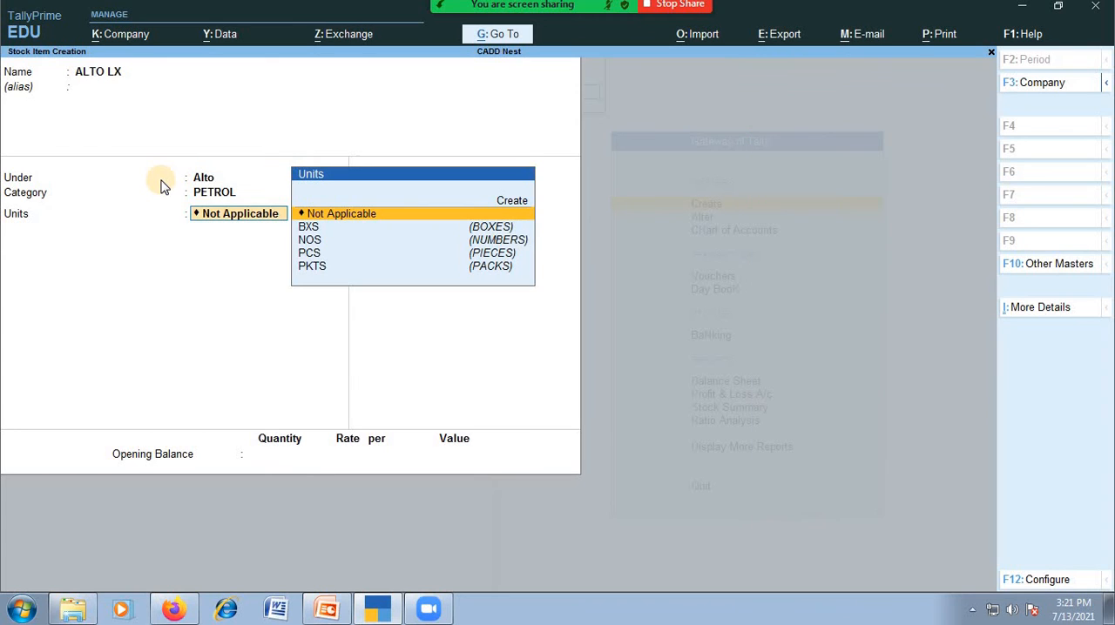
{"action": "key", "text": "Down"}
{"action": "key", "text": "Down"}
{"action": "key", "text": "Return"}
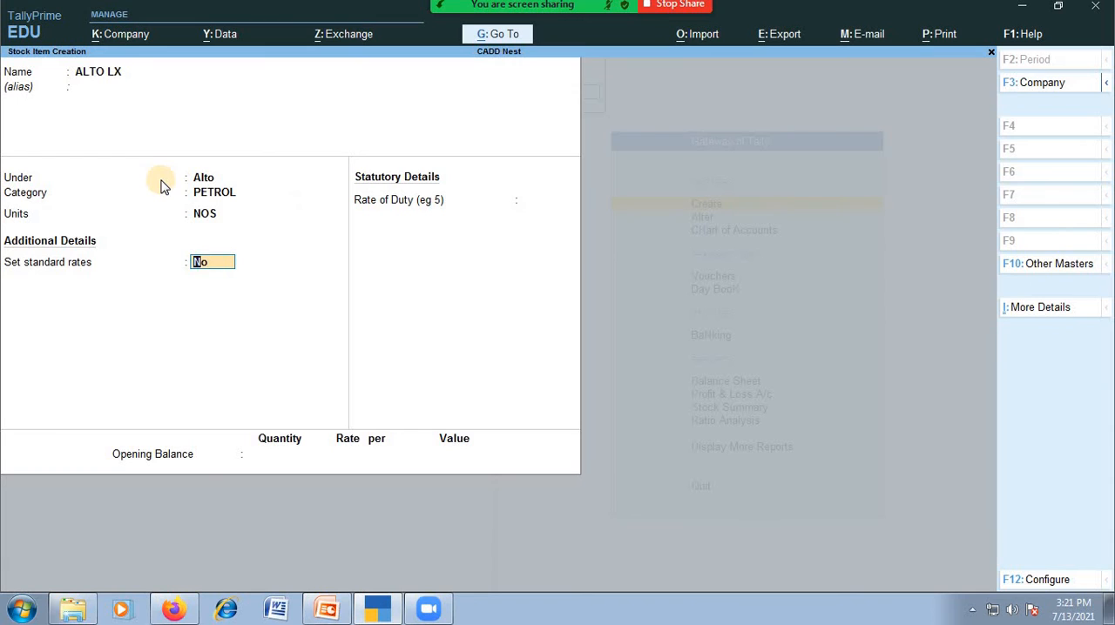
Enable standard rates for ALTO LX and set its standard cost to 4,50,000 per NOS from 1-Apr-21
{"action": "key", "text": "y"}
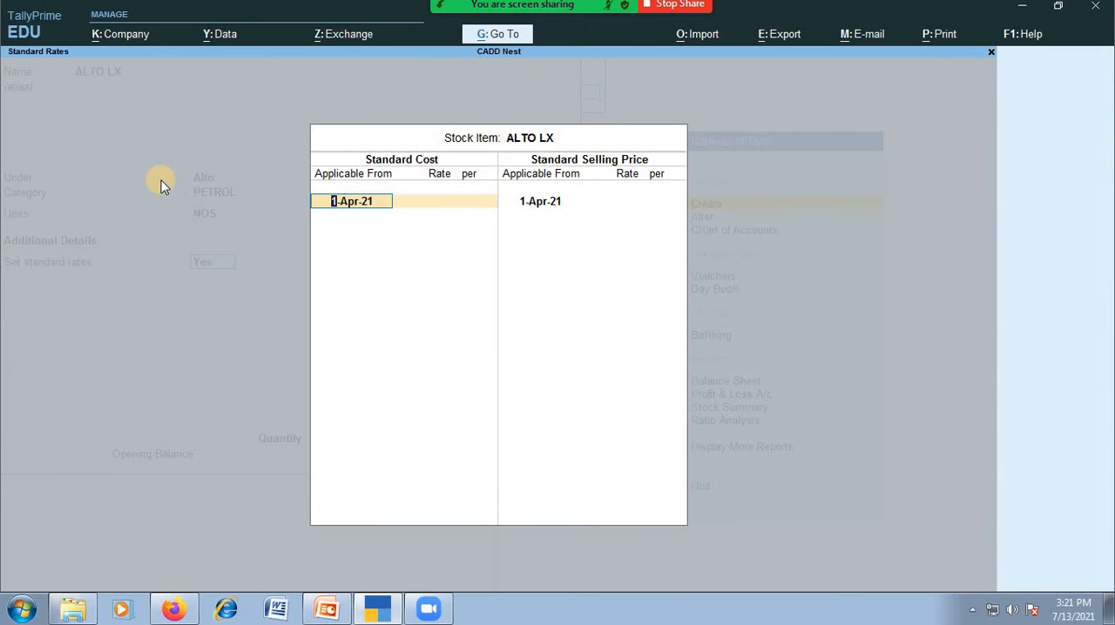
{"action": "key", "text": "Return"}
{"action": "type", "text": "450000"}
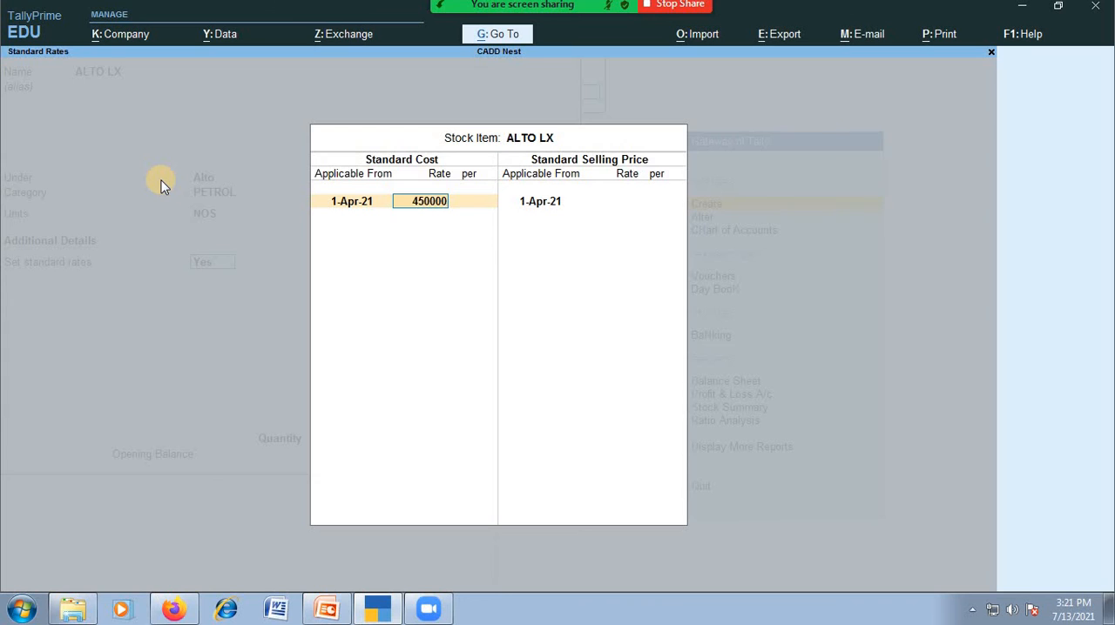
{"action": "key", "text": "Return"}
Set the standard selling price of ALTO LX to 5,50,000 per NOS from 1-Apr-21
{"action": "key", "text": "Return"}
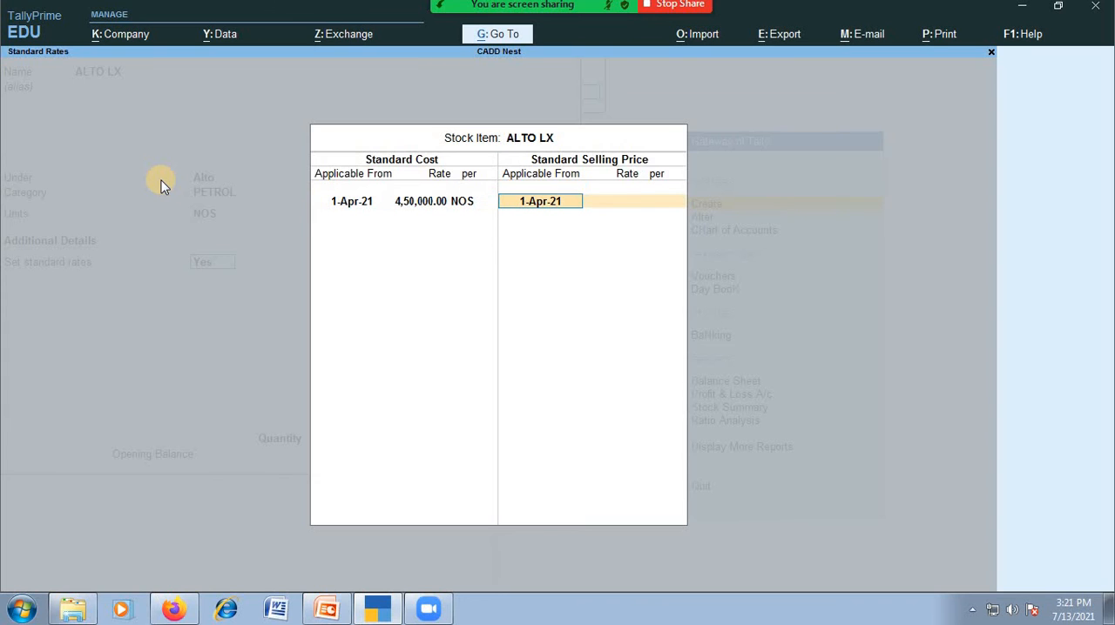
{"action": "key", "text": "Return"}
{"action": "type", "text": "550000"}
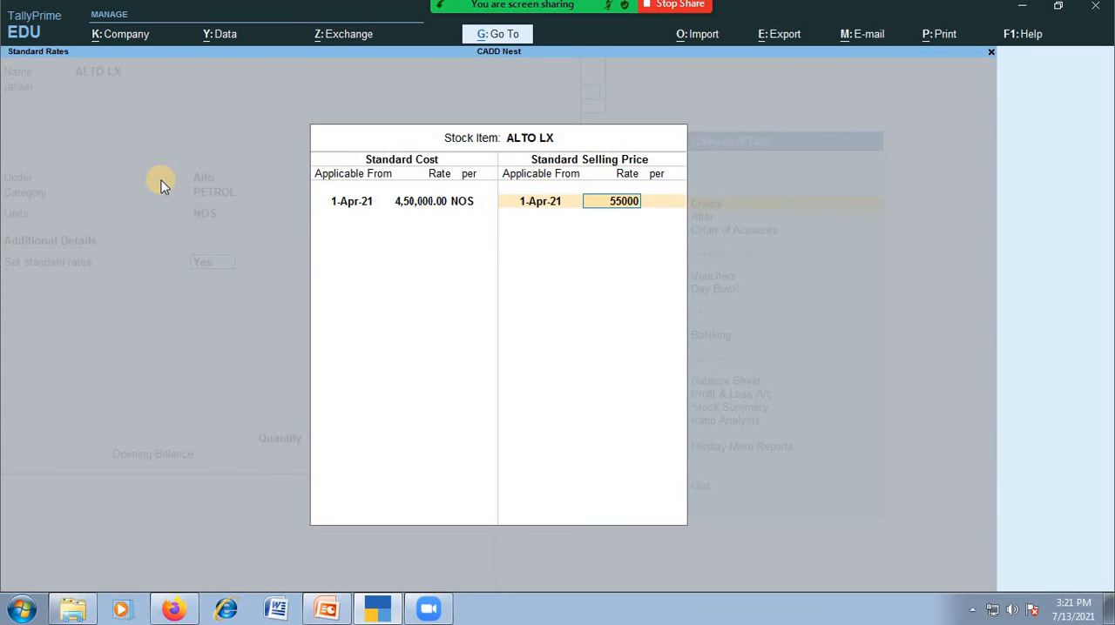
{"action": "key", "text": "Return"}
{"action": "key", "text": "Return"}
{"action": "key", "text": "Return"}
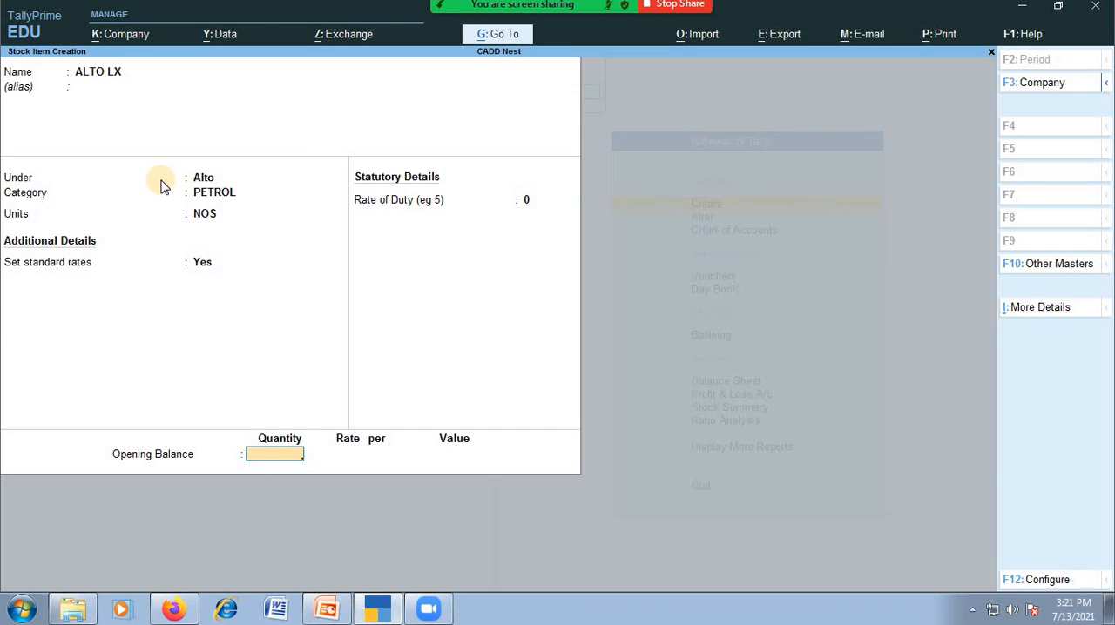
Enter an opening balance of 5 NOS at a rate of 4,50,000 for ALTO LX and save the item
{"action": "type", "text": "5"}
{"action": "key", "text": "Return"}
{"action": "type", "text": "450000"}
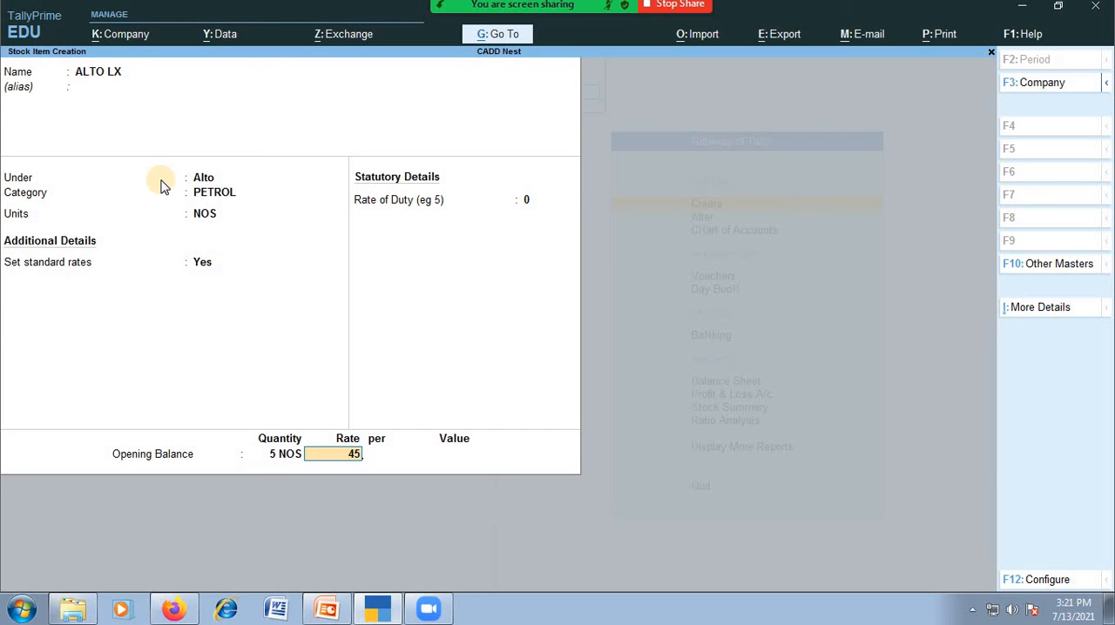
{"action": "key", "text": "Return"}
{"action": "key", "text": "Return"}
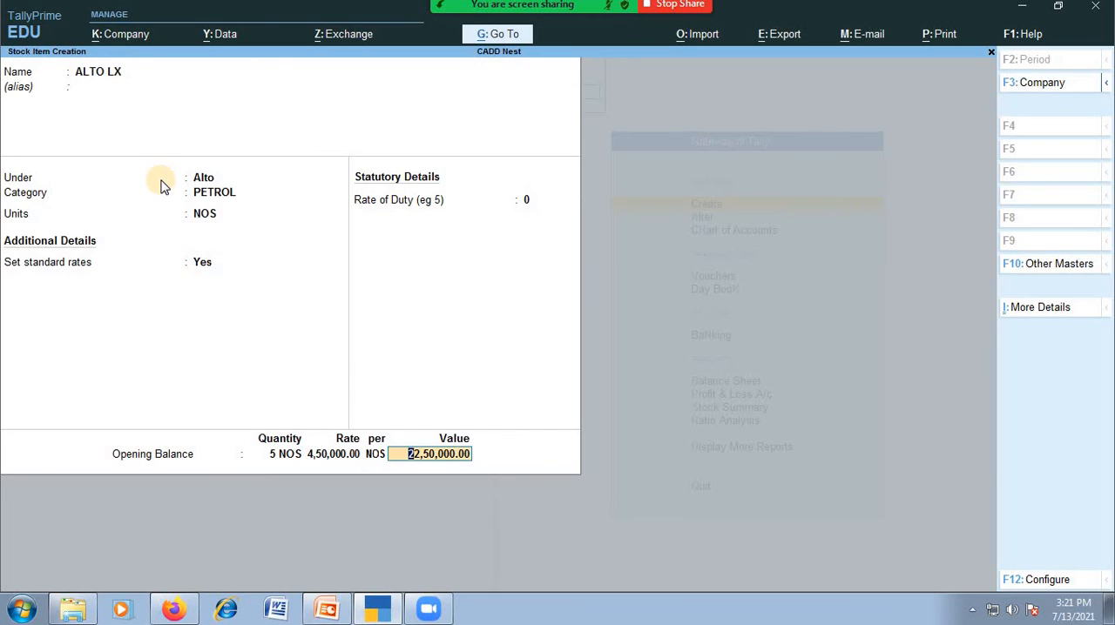
{"action": "key", "text": "Return"}
{"action": "key", "text": "Return"}
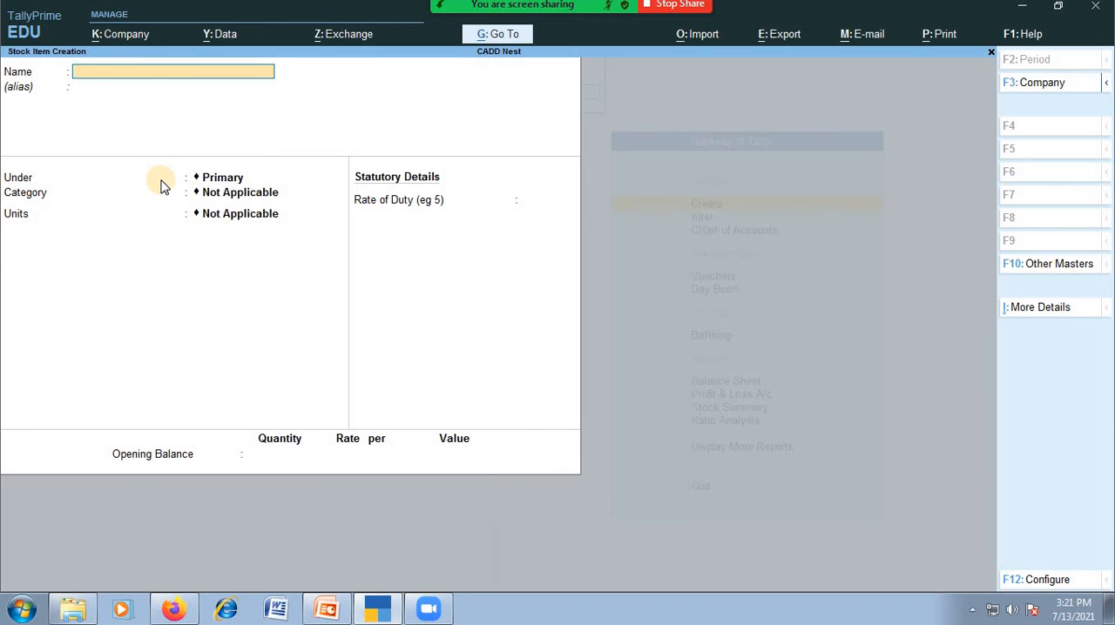
Leave stock item creation and create a location named VIJAYANAGAR under Primary, without an alias
{"action": "key", "text": "Escape"}
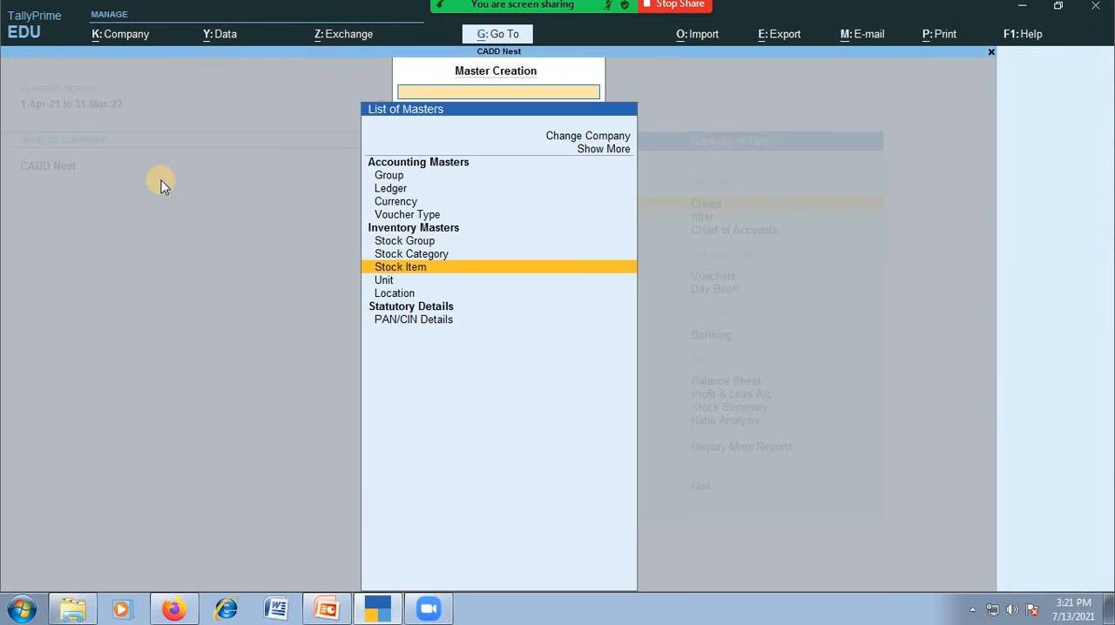
{"action": "key", "text": "Down"}
{"action": "key", "text": "Down"}
{"action": "key", "text": "Return"}
{"action": "key", "text": "Return"}
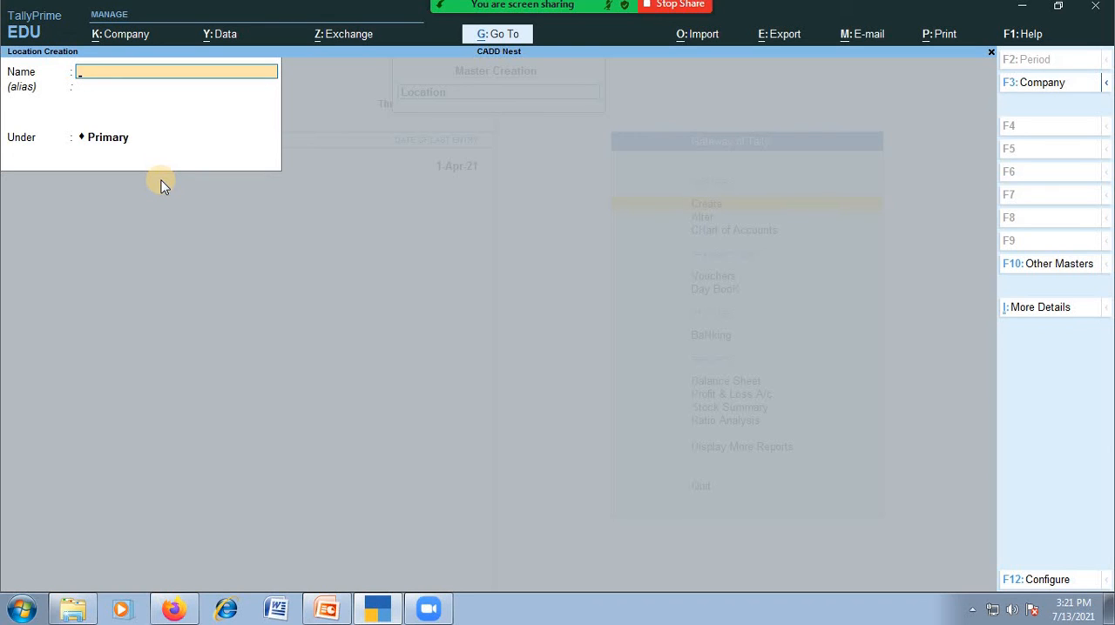
{"action": "type", "text": "VIJAYANAGAR"}
{"action": "key", "text": "Return"}
{"action": "key", "text": "Return"}
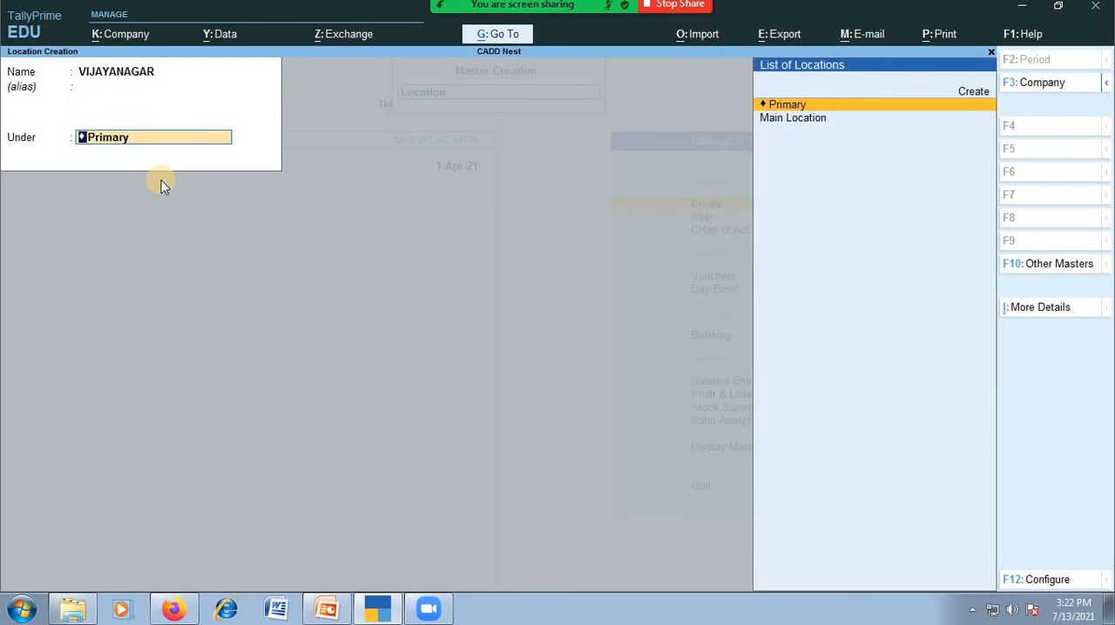
{"action": "key", "text": "Return"}
Create a second location named JAYANAGAR under Primary, without an alias
{"action": "key", "text": "Return"}
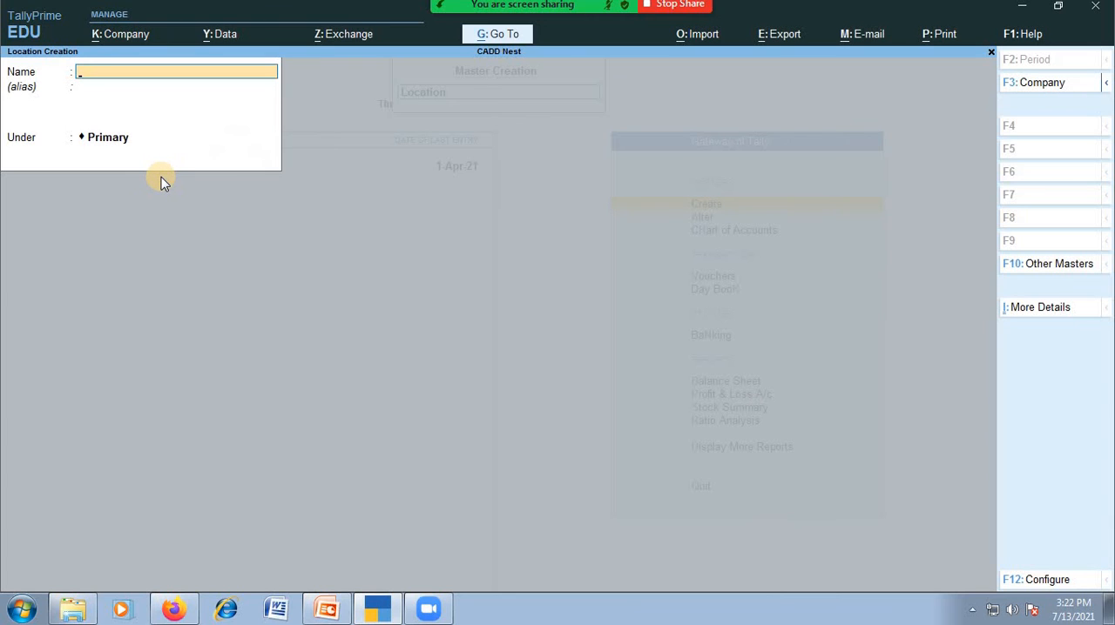
{"action": "type", "text": "JAYANAGAR"}
{"action": "key", "text": "Return"}
{"action": "key", "text": "Return"}
{"action": "key", "text": "Return"}
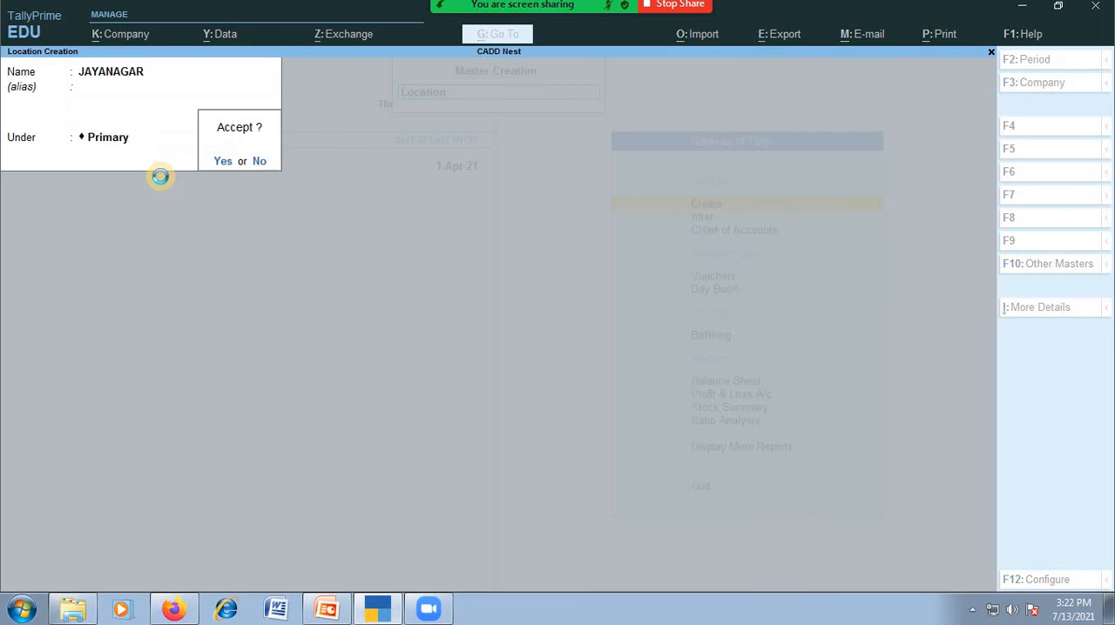
{"action": "key", "text": "Return"}
Create a third location named KORMANGALA under Primary and leave master creation
{"action": "type", "text": "KO"}
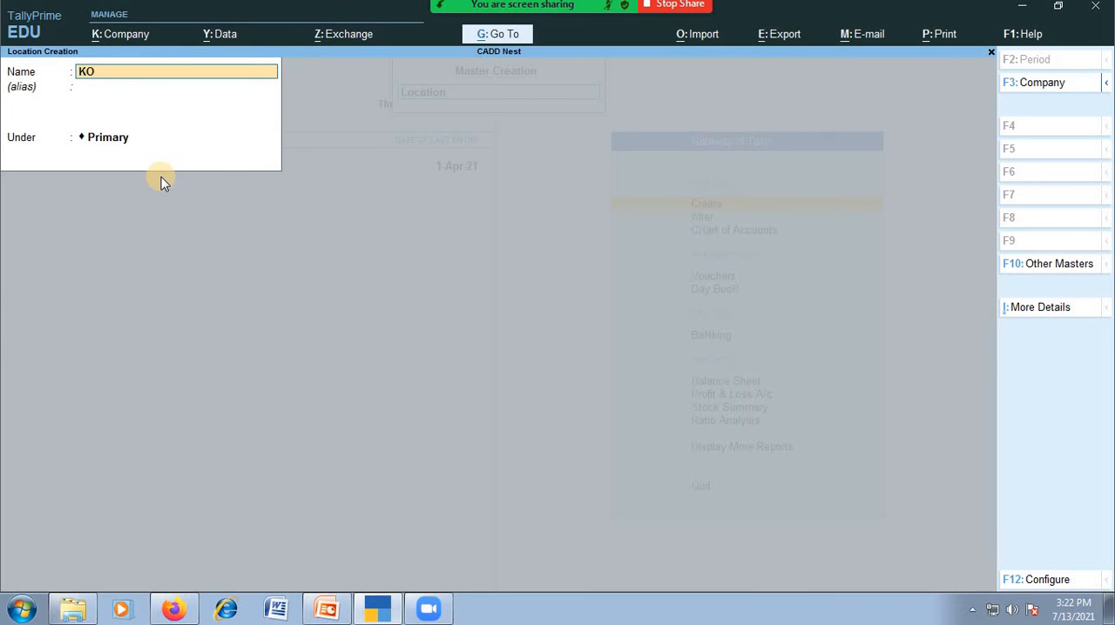
{"action": "type", "text": "RMANGALA"}
{"action": "key", "text": "Return"}
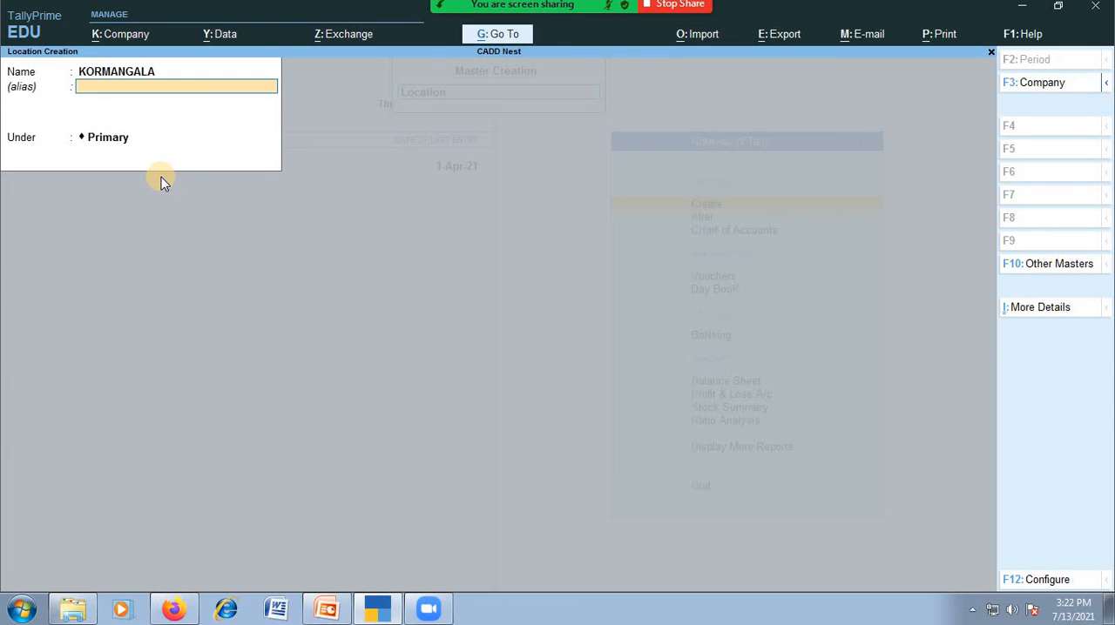
{"action": "key", "text": "Return"}
{"action": "key", "text": "Return"}
{"action": "key", "text": "Return"}
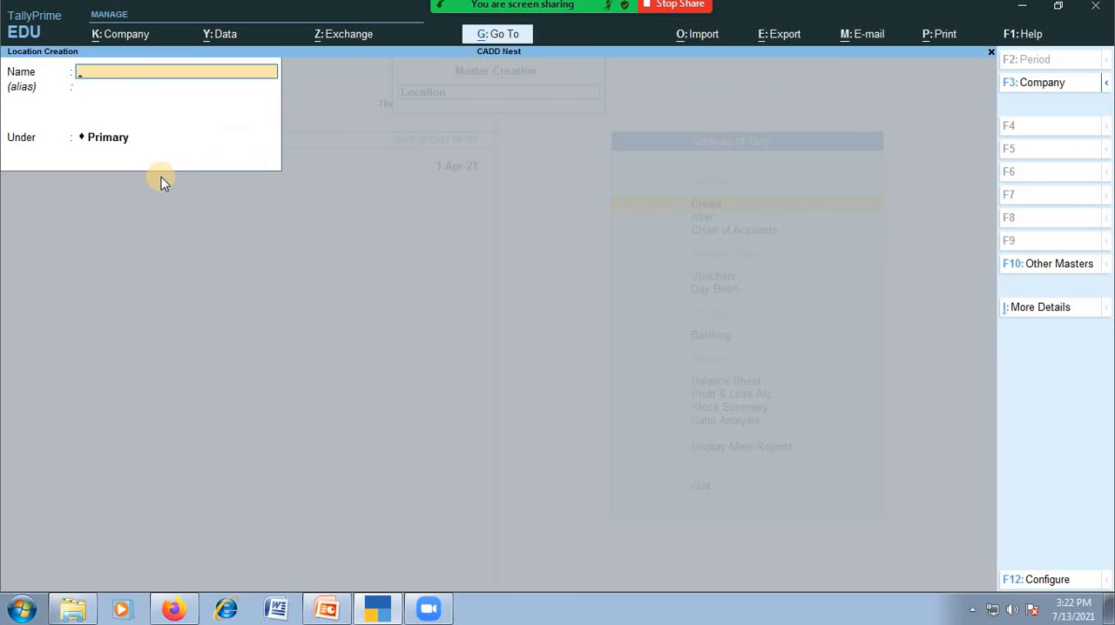
{"action": "key", "text": "Escape"}
{"action": "key", "text": "Escape"}
{"action": "key", "text": "Down"}
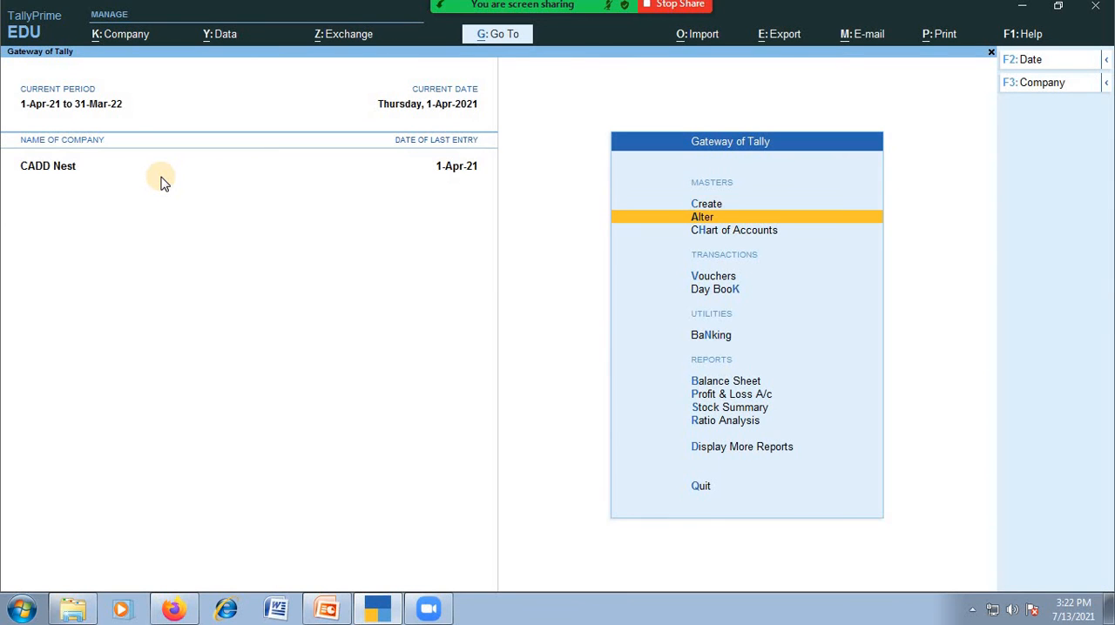
{"action": "key", "text": "Up"}
{"action": "key", "text": "Return"}
{"action": "key", "text": "Down"}
{"action": "key", "text": "Down"}
{"action": "key", "text": "Down"}
{"action": "key", "text": "Down"}
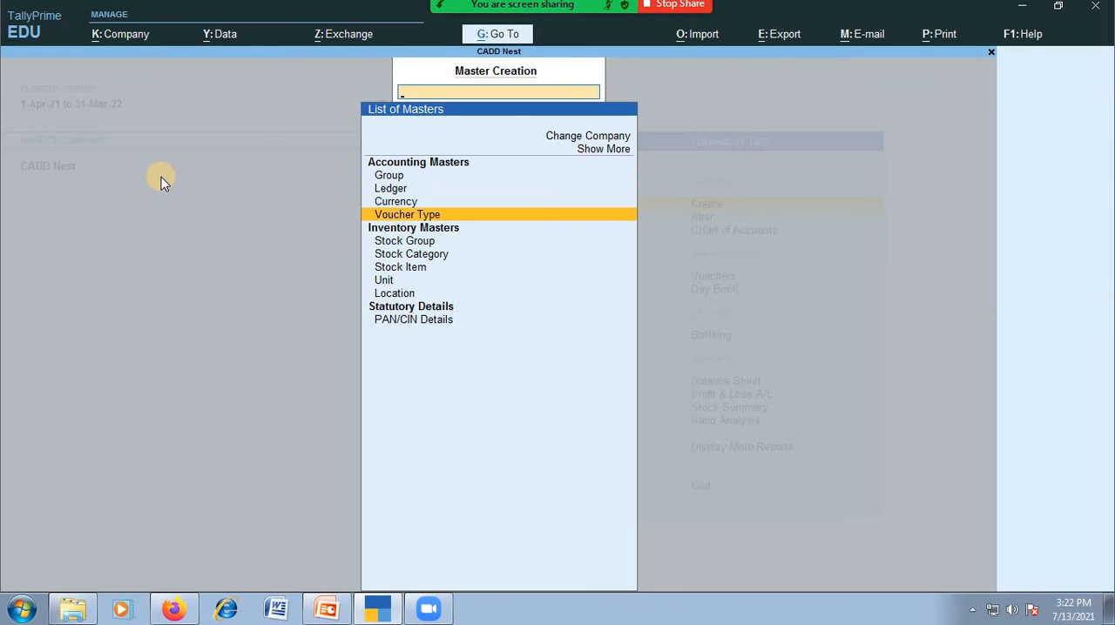
{"action": "key", "text": "Return"}
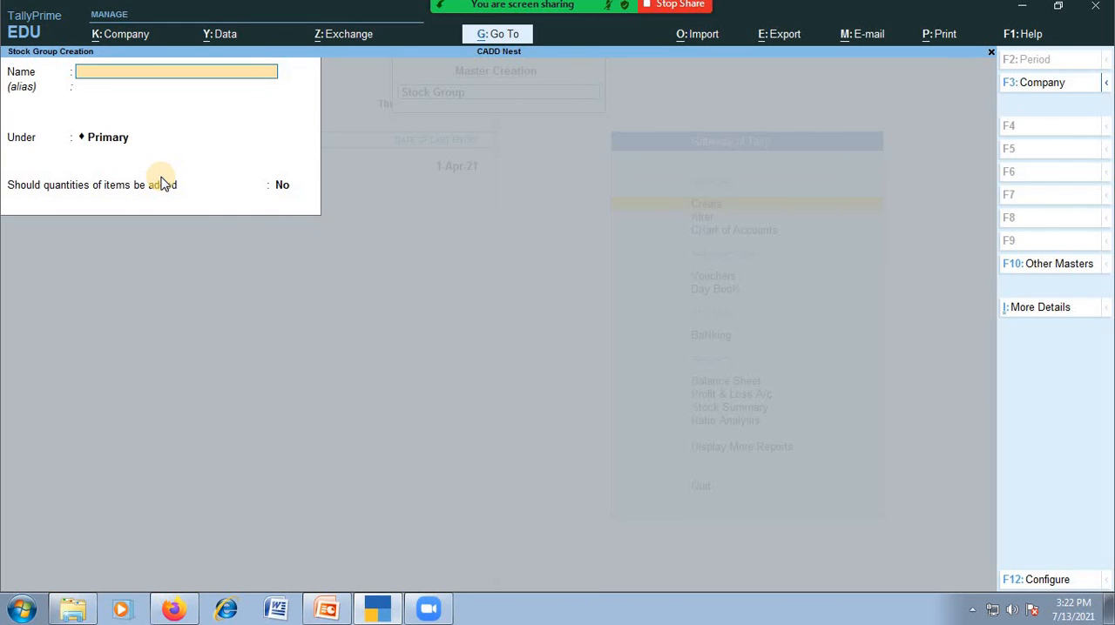
{"action": "key", "text": "Escape"}
{"action": "key", "text": "Down"}
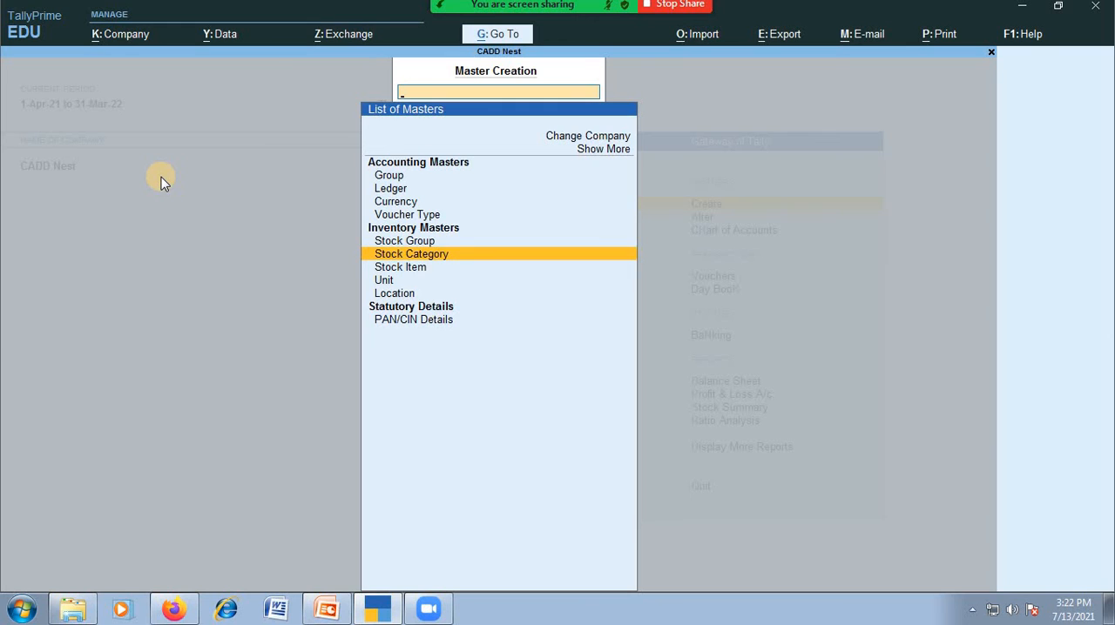
{"action": "key", "text": "Escape"}
Review the list of existing stock groups in master alteration
{"action": "key", "text": "a"}
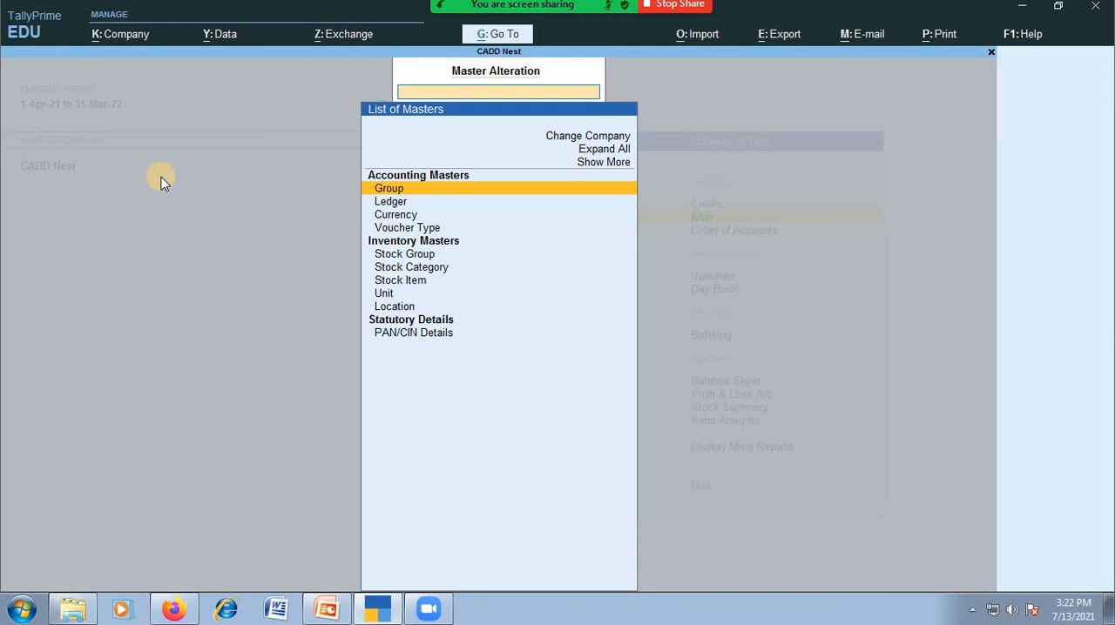
{"action": "key", "text": "Down"}
{"action": "key", "text": "Down"}
{"action": "key", "text": "Down"}
{"action": "key", "text": "Down"}
{"action": "key", "text": "Down"}
{"action": "key", "text": "Return"}
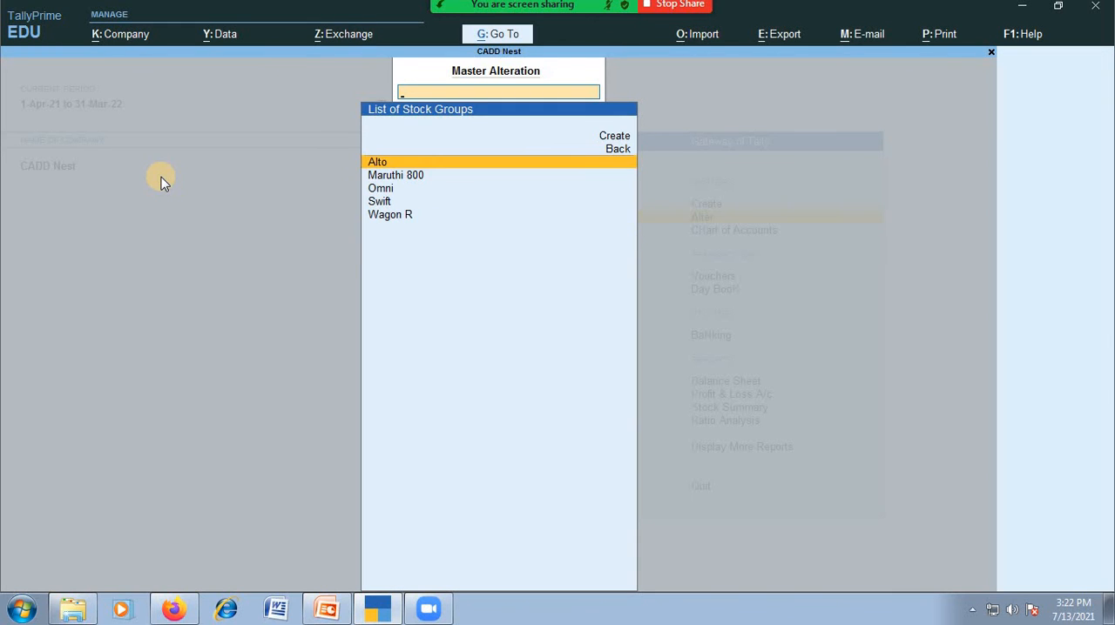
{"action": "key", "text": "Down"}
{"action": "key", "text": "Down"}
{"action": "key", "text": "Down"}
{"action": "key", "text": "Down"}
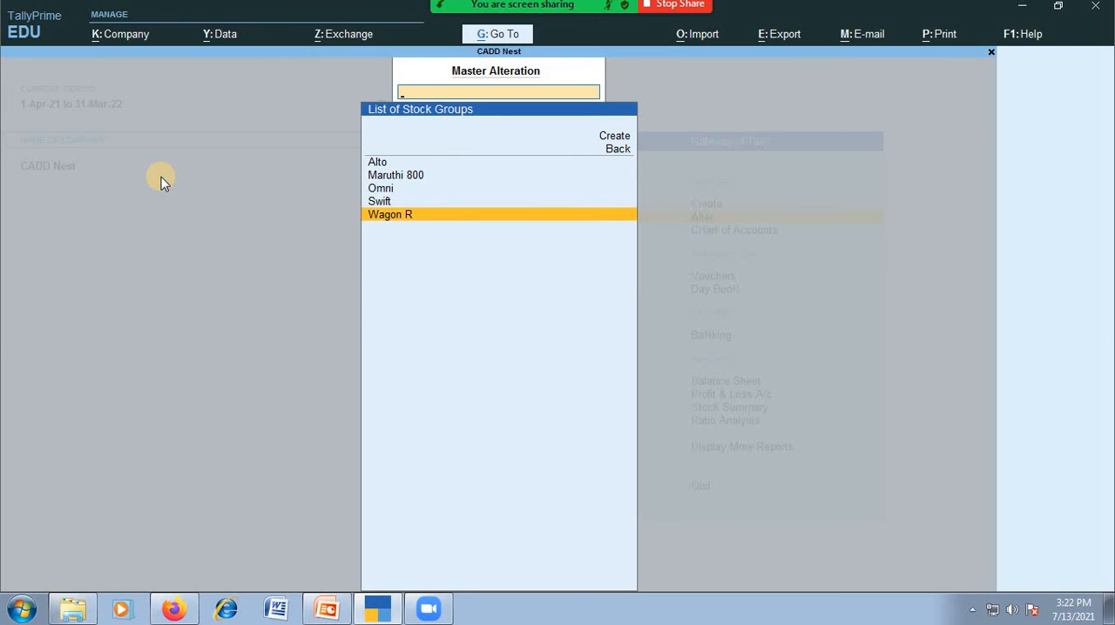
{"action": "key", "text": "Escape"}
Review the list of existing stock categories in master alteration
{"action": "key", "text": "Down"}
{"action": "key", "text": "Return"}
{"action": "key", "text": "Down"}
{"action": "key", "text": "Down"}
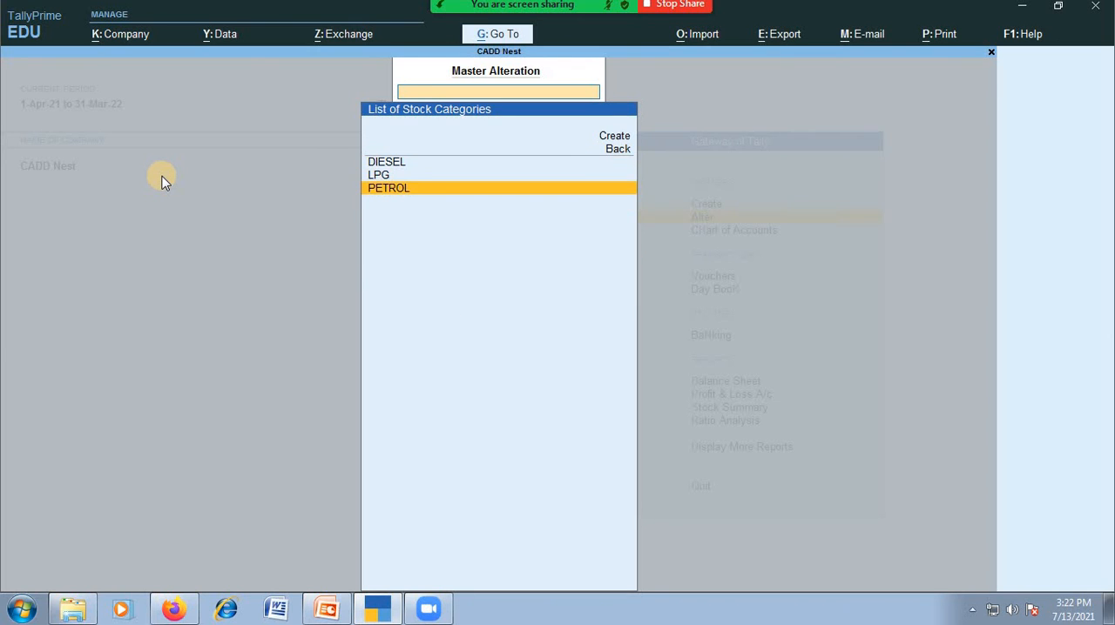
{"action": "key", "text": "Up"}
{"action": "key", "text": "Up"}
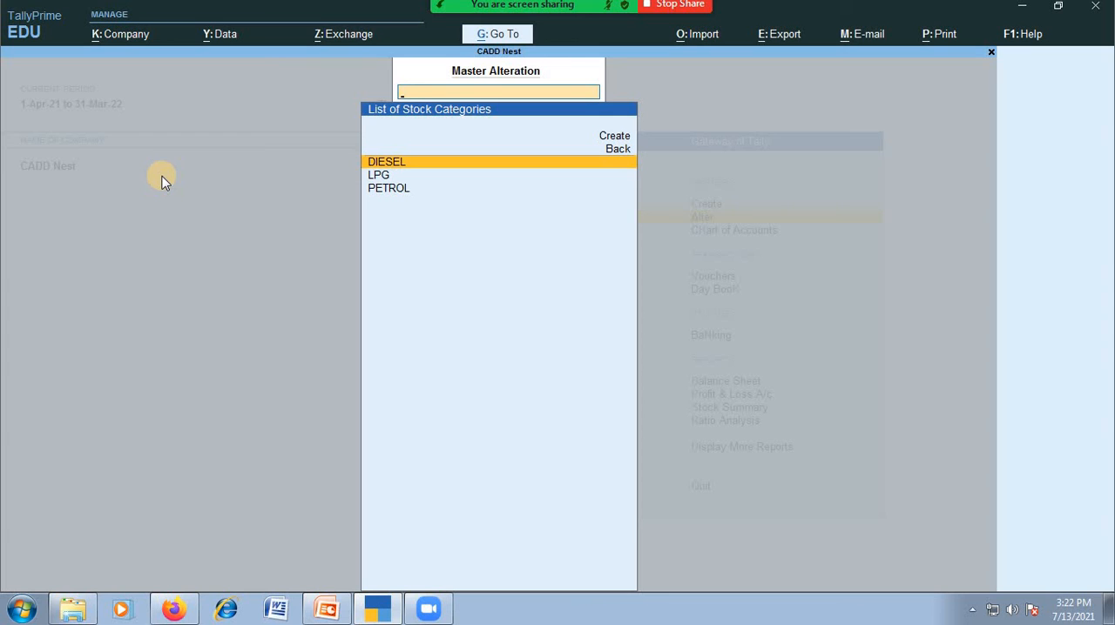
{"action": "key", "text": "Down"}
{"action": "key", "text": "Down"}
{"action": "key", "text": "Escape"}
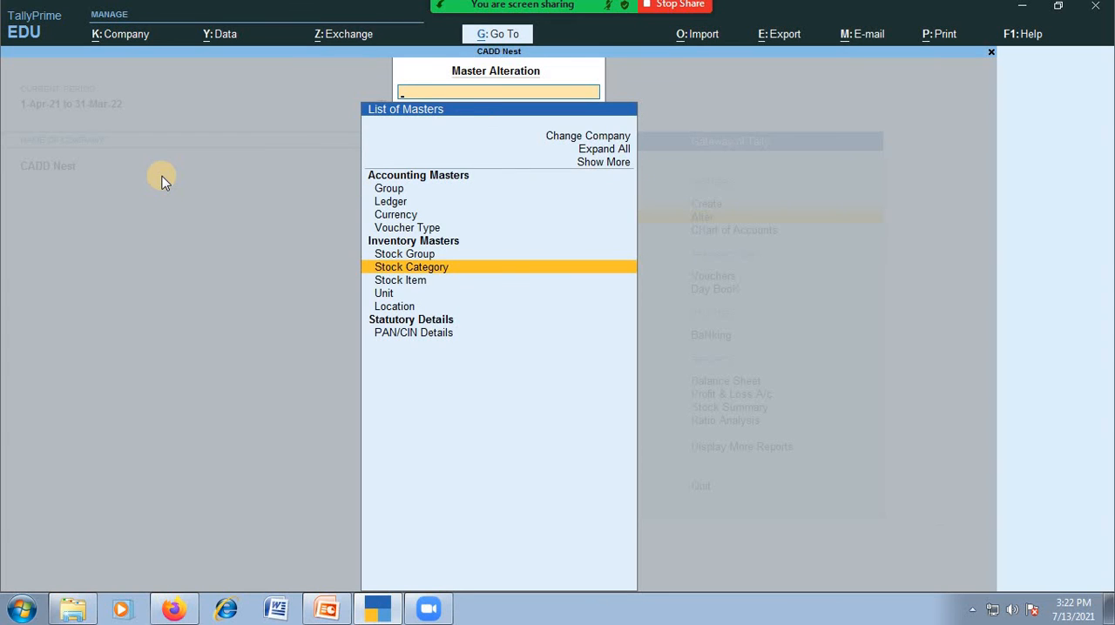
Review the list of existing stock items in master alteration
{"action": "key", "text": "Down"}
{"action": "key", "text": "Return"}
{"action": "key", "text": "Down"}
{"action": "key", "text": "Down"}
{"action": "key", "text": "Up"}
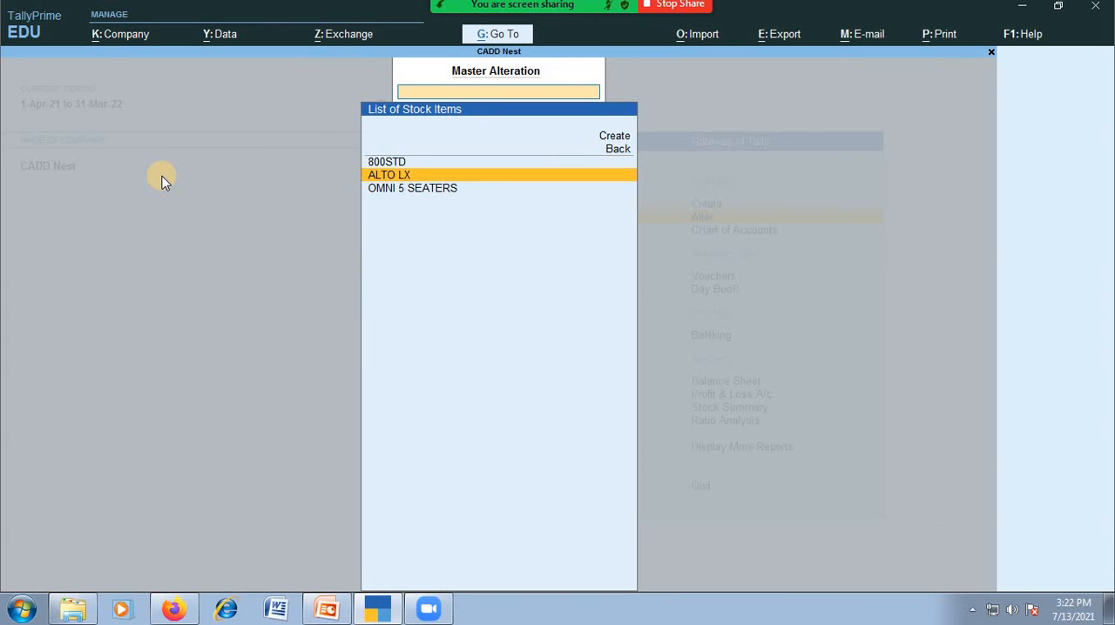
{"action": "key", "text": "Up"}
{"action": "key", "text": "Escape"}
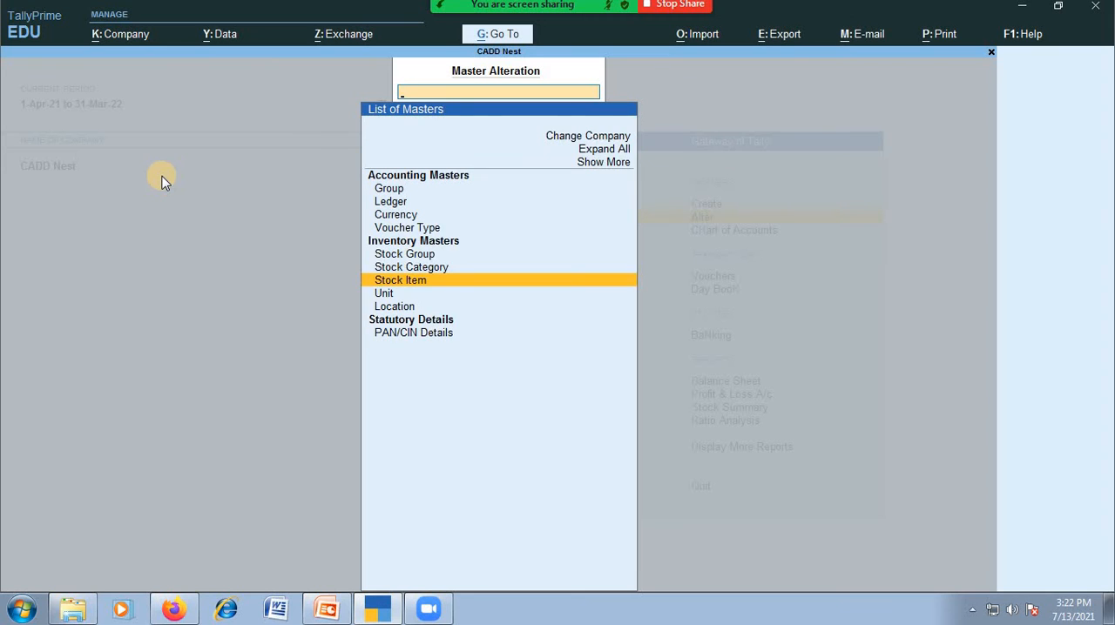
Review the list of existing units in master alteration
{"action": "key", "text": "Down"}
{"action": "key", "text": "Return"}
{"action": "key", "text": "Down"}
{"action": "key", "text": "Down"}
{"action": "key", "text": "Down"}
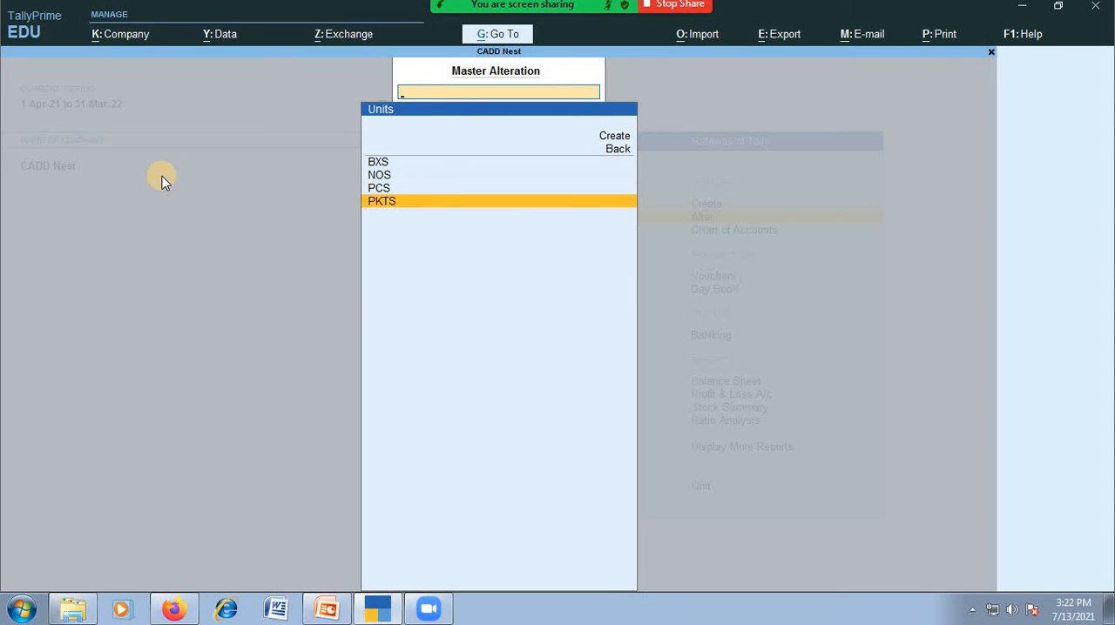
{"action": "key", "text": "Escape"}
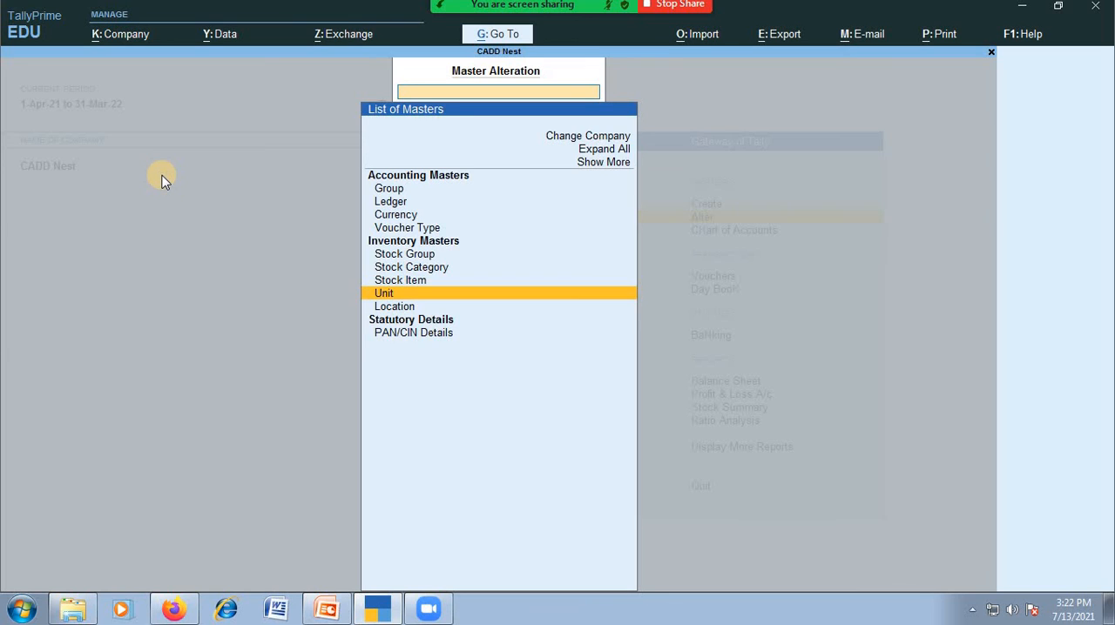
Review the list of existing locations and leave master alteration
{"action": "key", "text": "Down"}
{"action": "key", "text": "Return"}
{"action": "key", "text": "Down"}
{"action": "key", "text": "Down"}
{"action": "key", "text": "Down"}
{"action": "key", "text": "Up"}
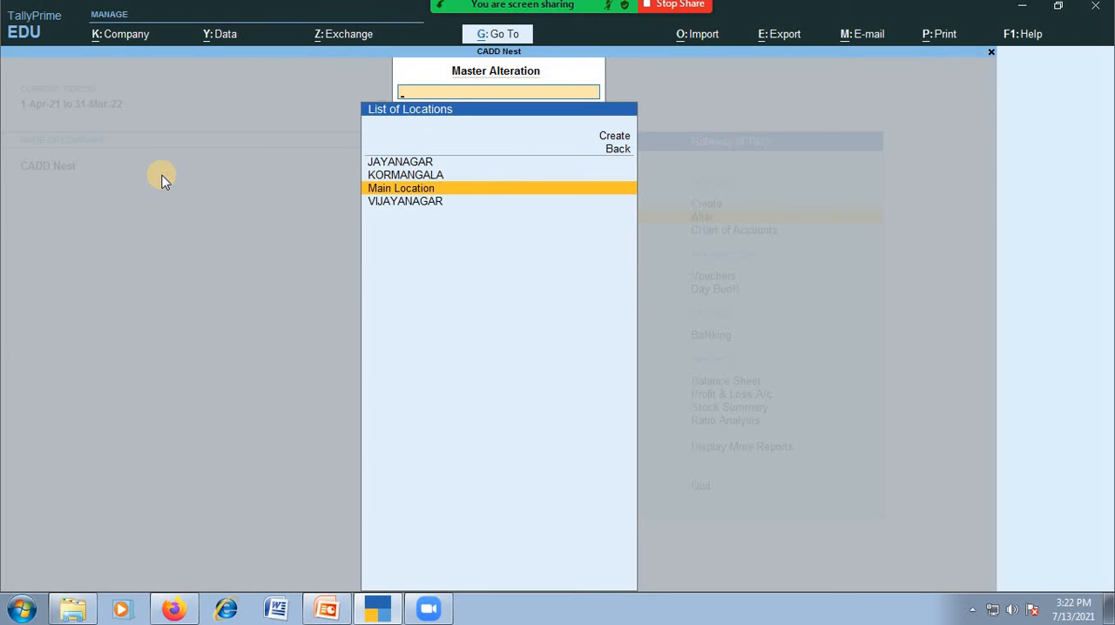
{"action": "key", "text": "Escape"}
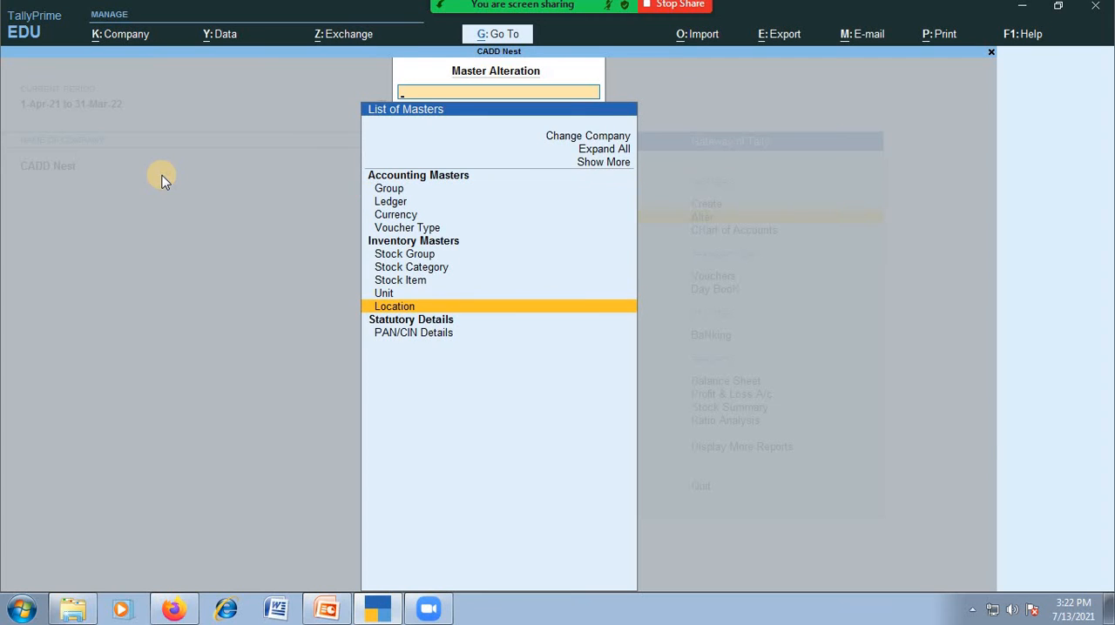
{"action": "key", "text": "Escape"}
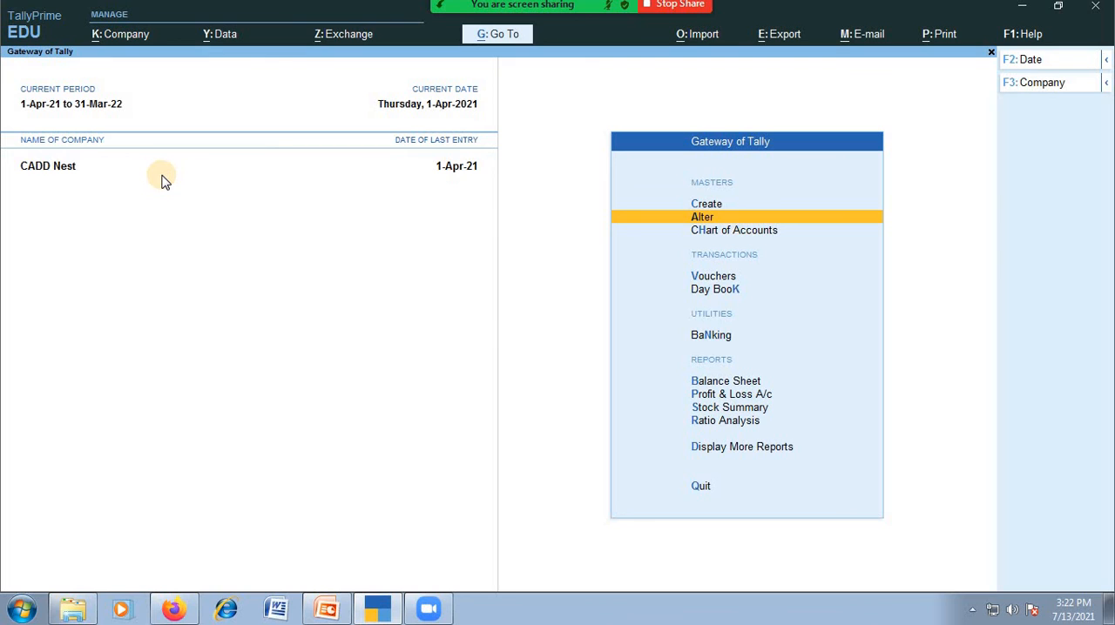
Open the Statements of Inventory report list and look over its stock reports
{"action": "key", "text": "Down"}
{"action": "key", "text": "Down"}
{"action": "key", "text": "Down"}
{"action": "key", "text": "Down"}
{"action": "key", "text": "Down"}
{"action": "key", "text": "Down"}
{"action": "key", "text": "Down"}
{"action": "key", "text": "Down"}
{"action": "key", "text": "Down"}
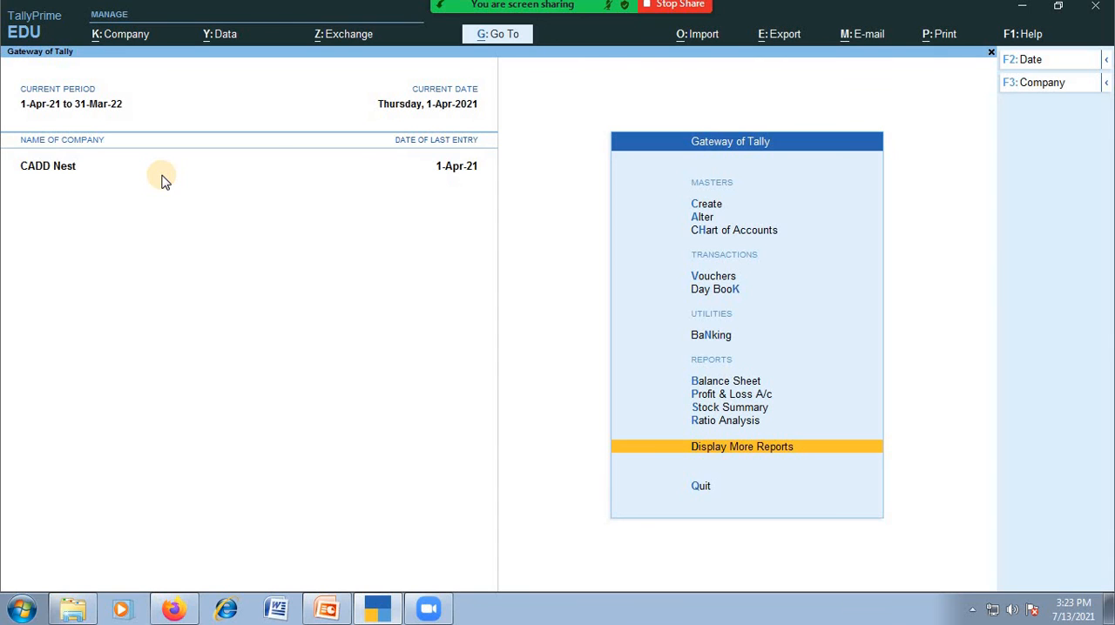
{"action": "left_click", "coordinate": [751, 458]}
{"action": "key", "text": "Down"}
{"action": "key", "text": "Down"}
{"action": "key", "text": "Down"}
{"action": "key", "text": "Down"}
{"action": "key", "text": "Down"}
{"action": "key", "text": "Down"}
{"action": "key", "text": "Down"}
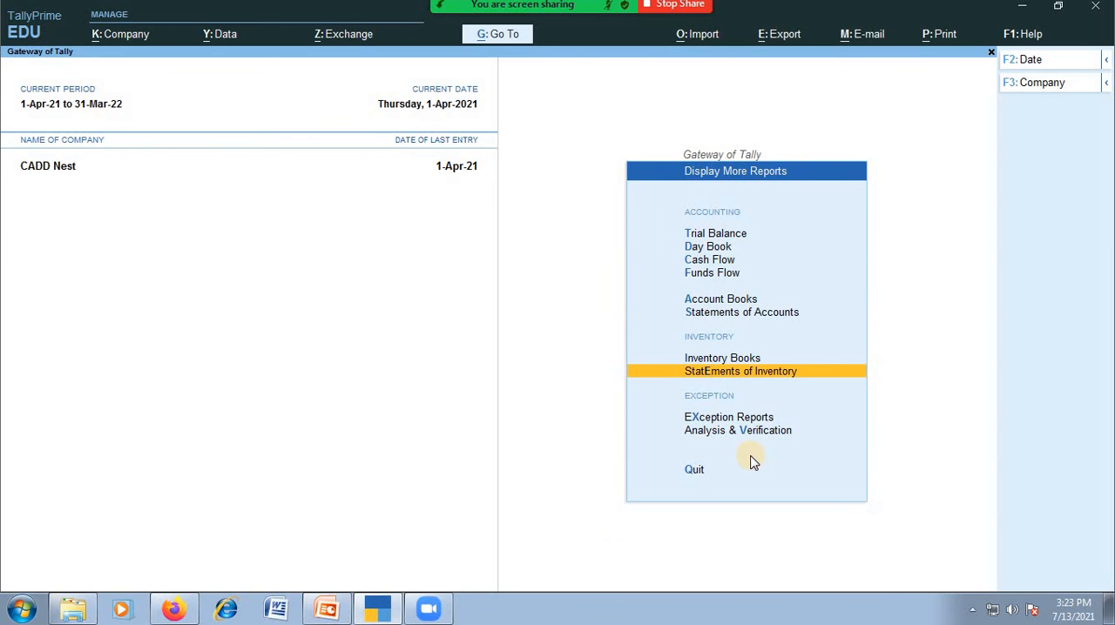
{"action": "key", "text": "Return"}
{"action": "key", "text": "Down"}
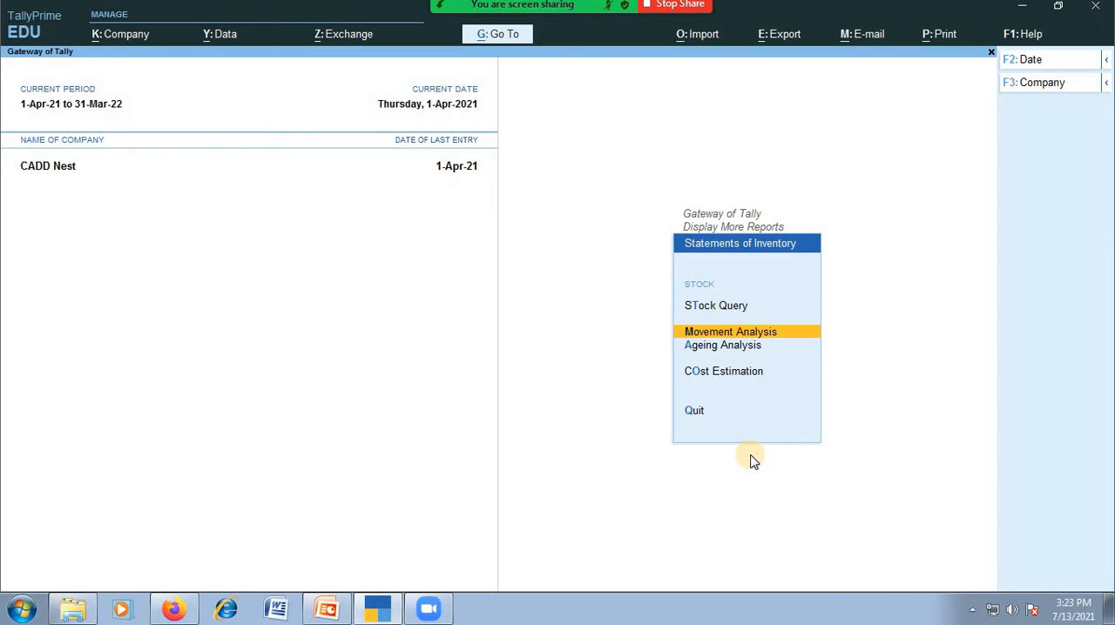
Switch to the Inventory Books reports and look over the available summaries and registers
{"action": "key", "text": "Escape"}
{"action": "key", "text": "Up"}
{"action": "key", "text": "Return"}
{"action": "key", "text": "Down"}
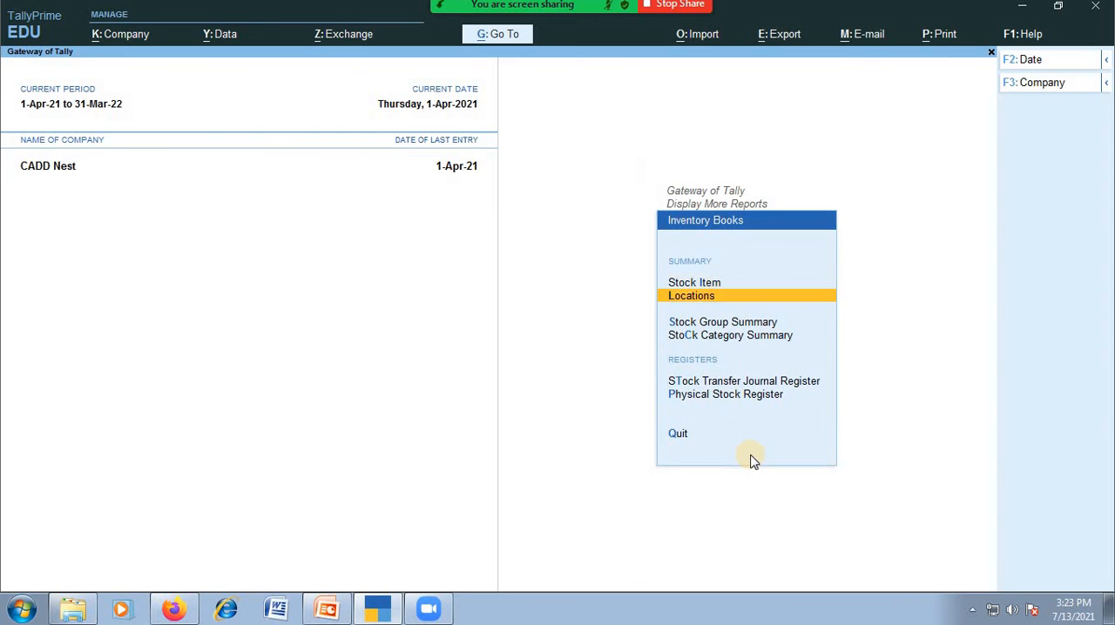
{"action": "key", "text": "Down"}
{"action": "key", "text": "Down"}
{"action": "key", "text": "Up"}
{"action": "key", "text": "Up"}
{"action": "key", "text": "Up"}
{"action": "key", "text": "Down"}
{"action": "key", "text": "Down"}
{"action": "key", "text": "Down"}
{"action": "key", "text": "Down"}
{"action": "key", "text": "Down"}
{"action": "key", "text": "Up"}
{"action": "key", "text": "Up"}
{"action": "key", "text": "Up"}
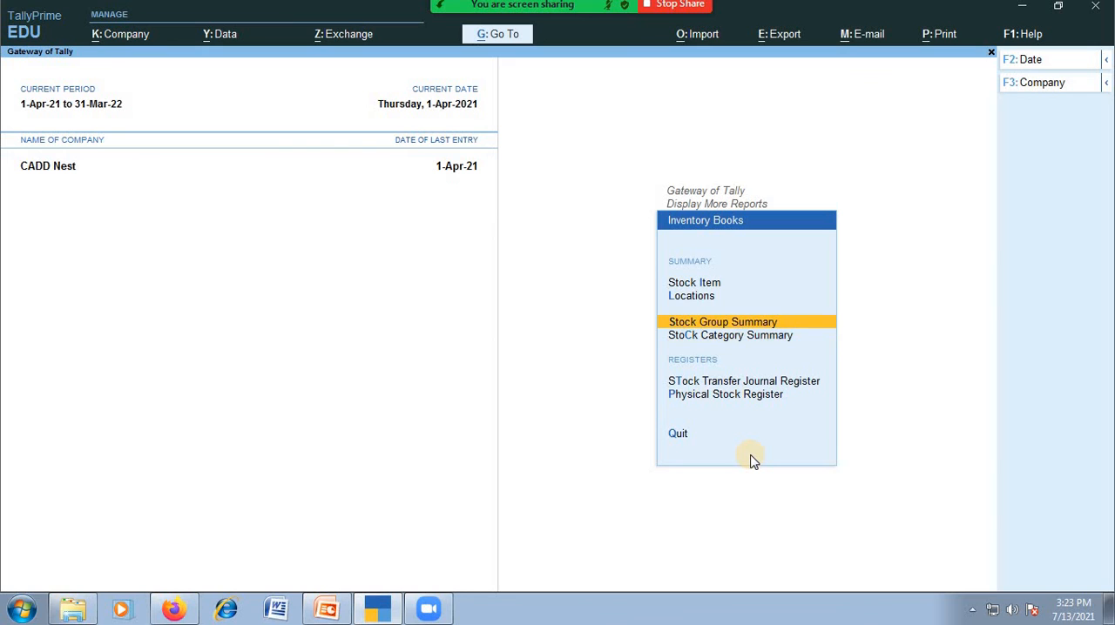
Display the stock group summary for the Alto group
{"action": "key", "text": "Return"}
{"action": "key", "text": "Down"}
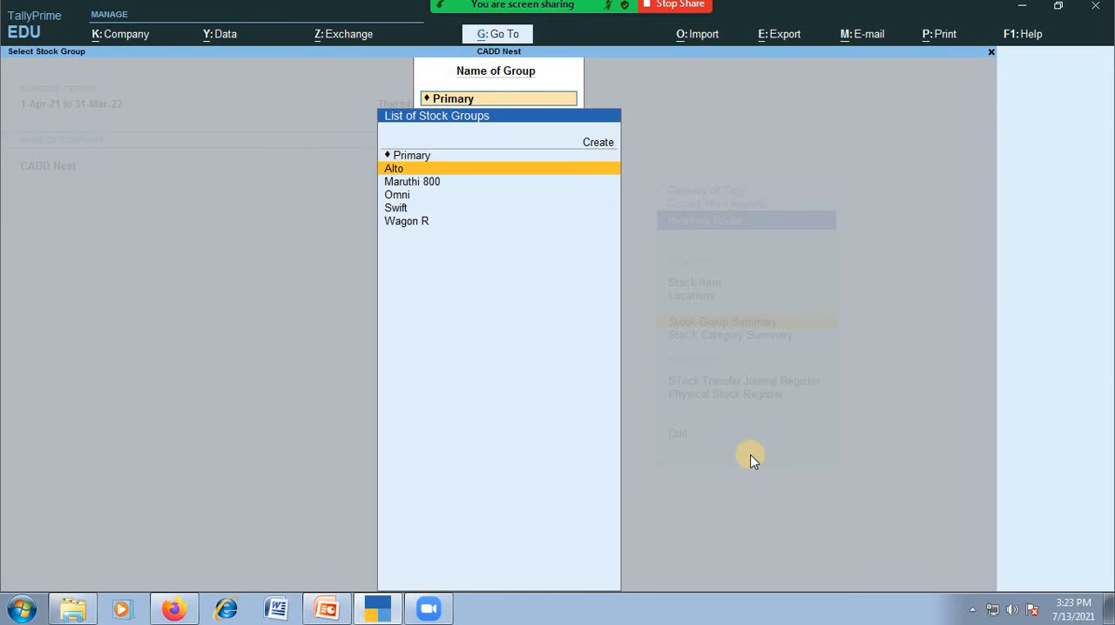
{"action": "key", "text": "Return"}
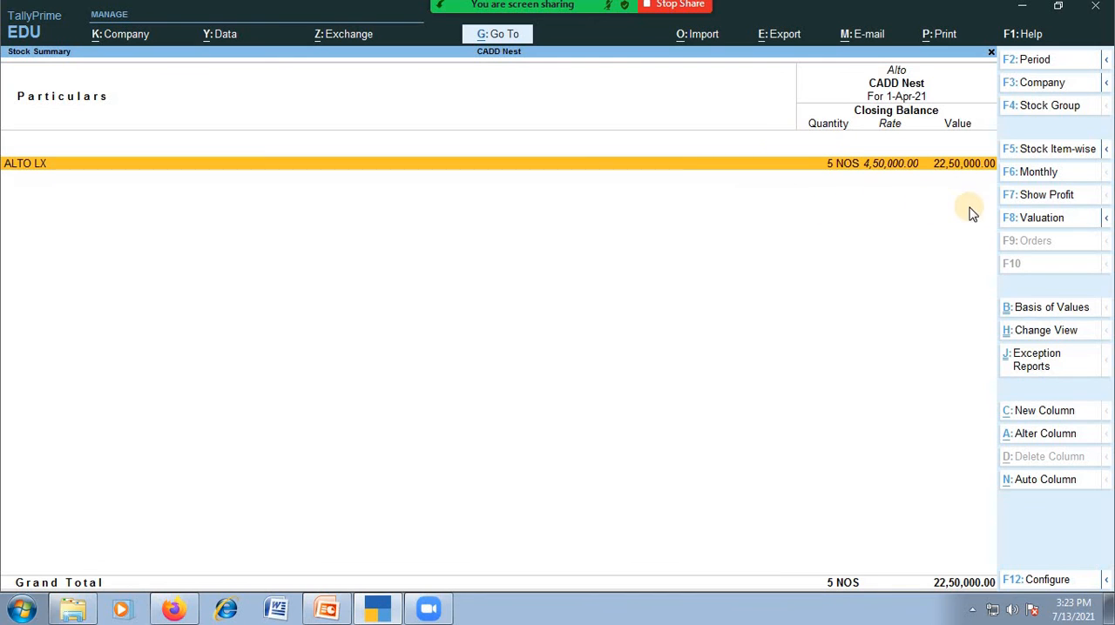
View the stock group summary for Maruthi 800 and for Swift
{"action": "key", "text": "F4"}
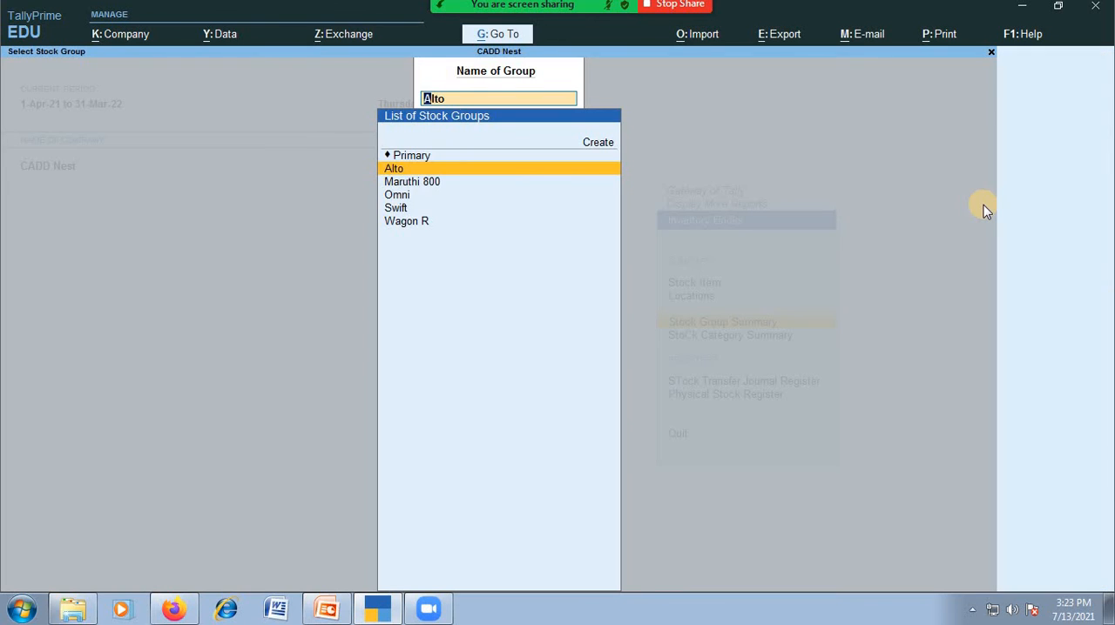
{"action": "key", "text": "Down"}
{"action": "key", "text": "Return"}
{"action": "key", "text": "F4"}
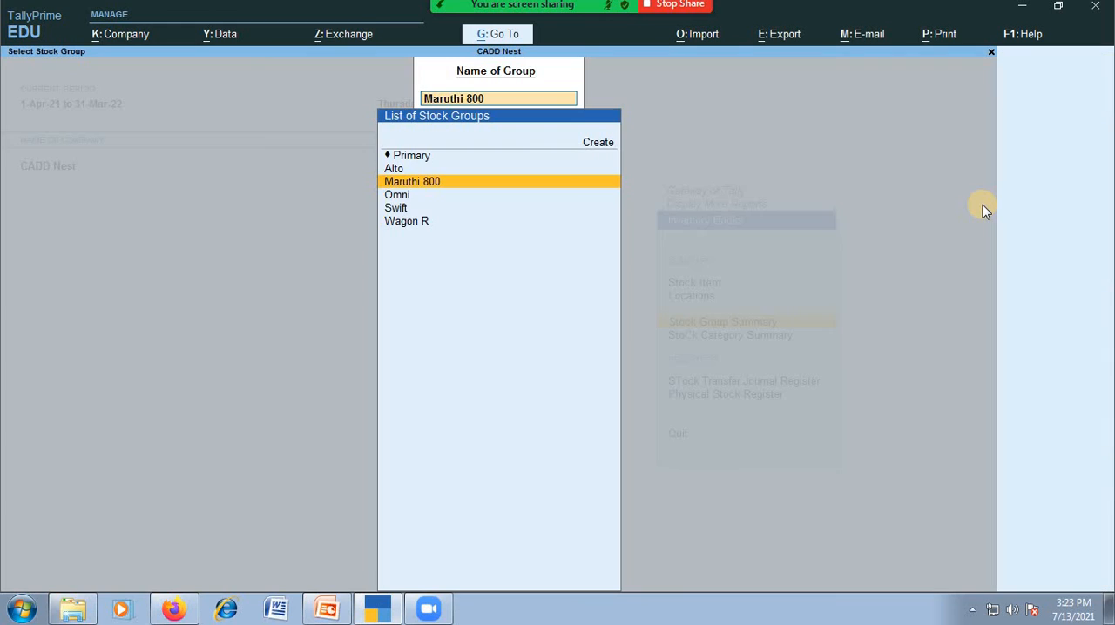
{"action": "key", "text": "Down"}
{"action": "key", "text": "Down"}
{"action": "key", "text": "Up"}
{"action": "key", "text": "Down"}
{"action": "key", "text": "Return"}
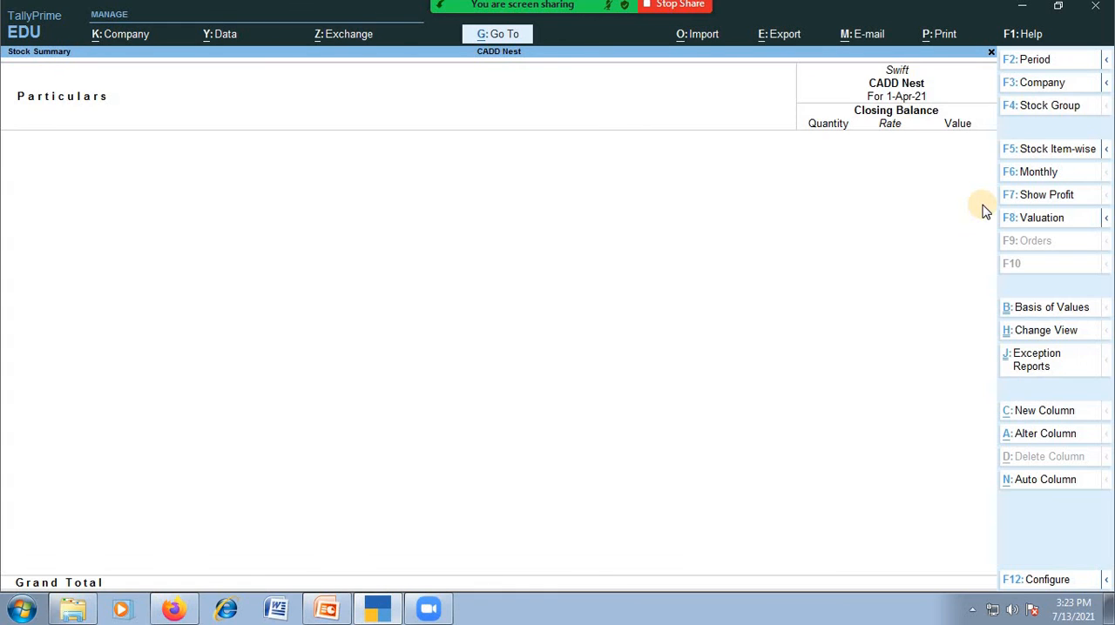
{"action": "key", "text": "Escape"}
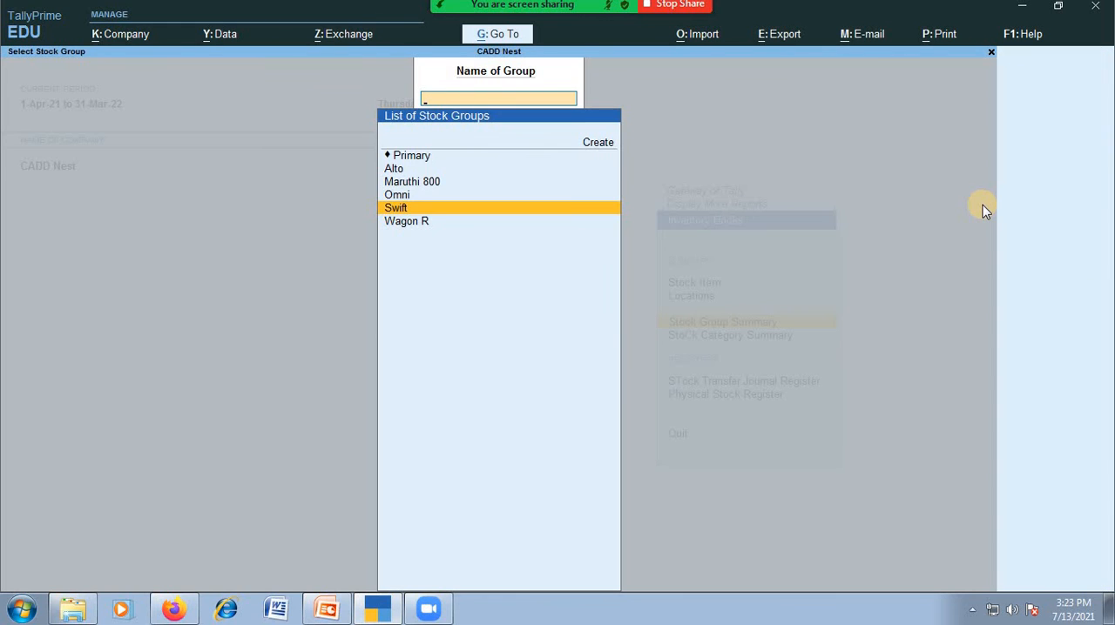
Examine the monthly summary of the 800STD stock item and drill into its April vouchers
{"action": "key", "text": "Escape"}
{"action": "key", "text": "Up"}
{"action": "key", "text": "Up"}
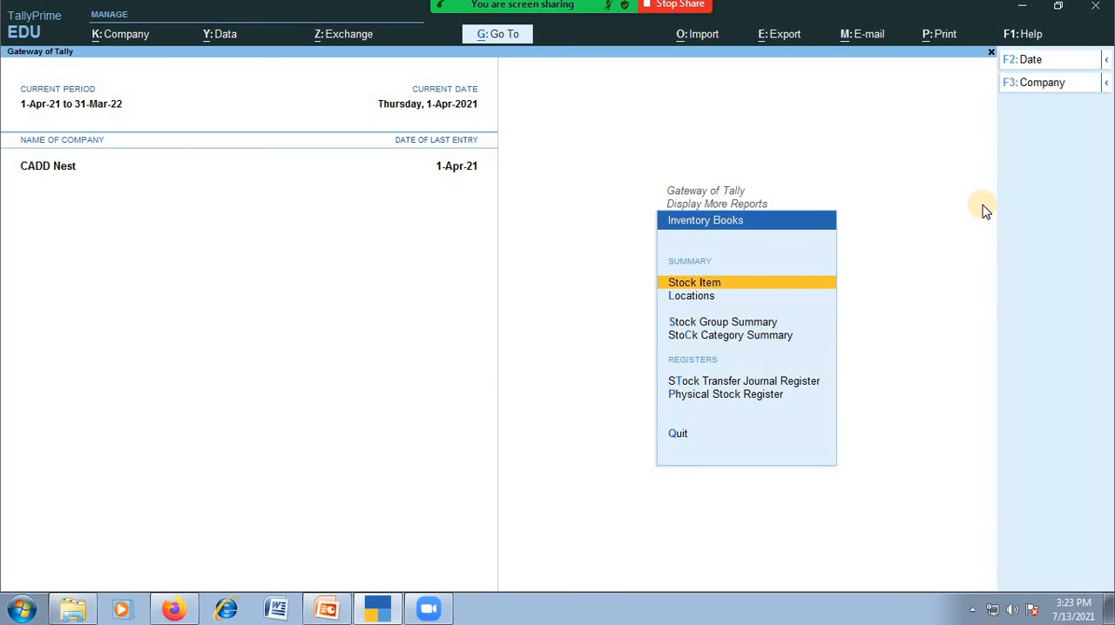
{"action": "key", "text": "Return"}
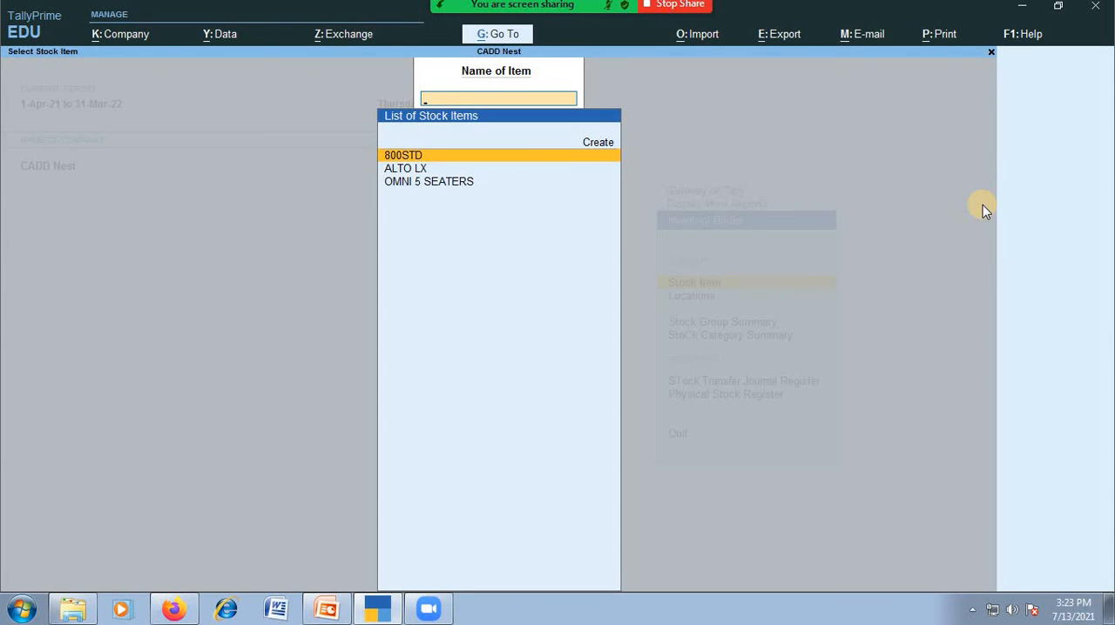
{"action": "key", "text": "Return"}
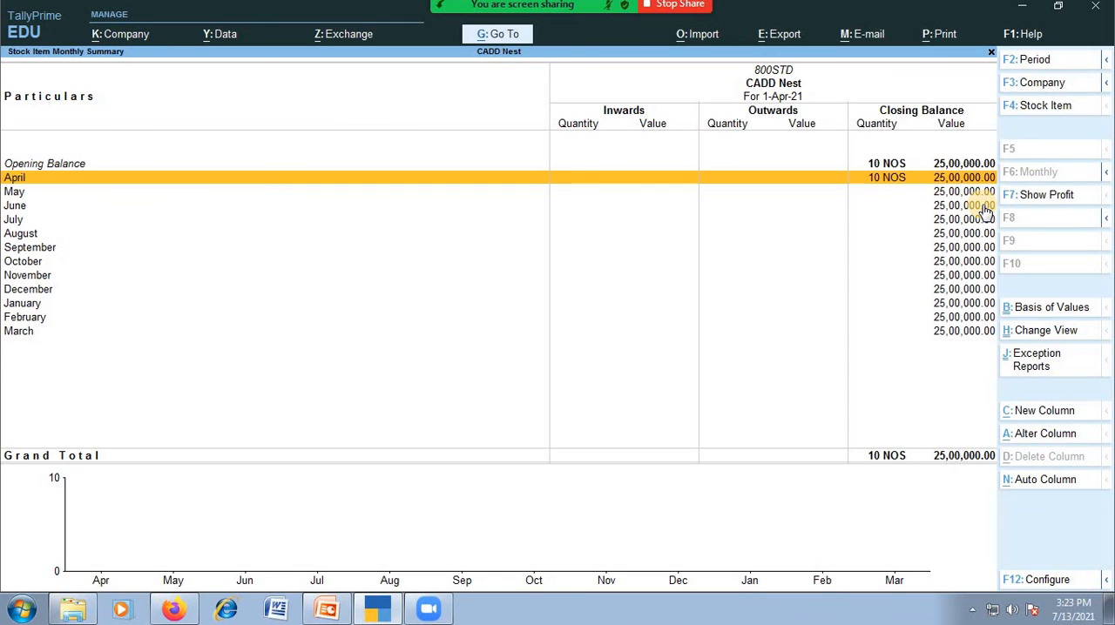
{"action": "key", "text": "Return"}
{"action": "key", "text": "Escape"}
{"action": "key", "text": "Escape"}
Examine the monthly summary of the ALTO LX stock item and drill into its April vouchers
{"action": "key", "text": "Down"}
{"action": "key", "text": "Return"}
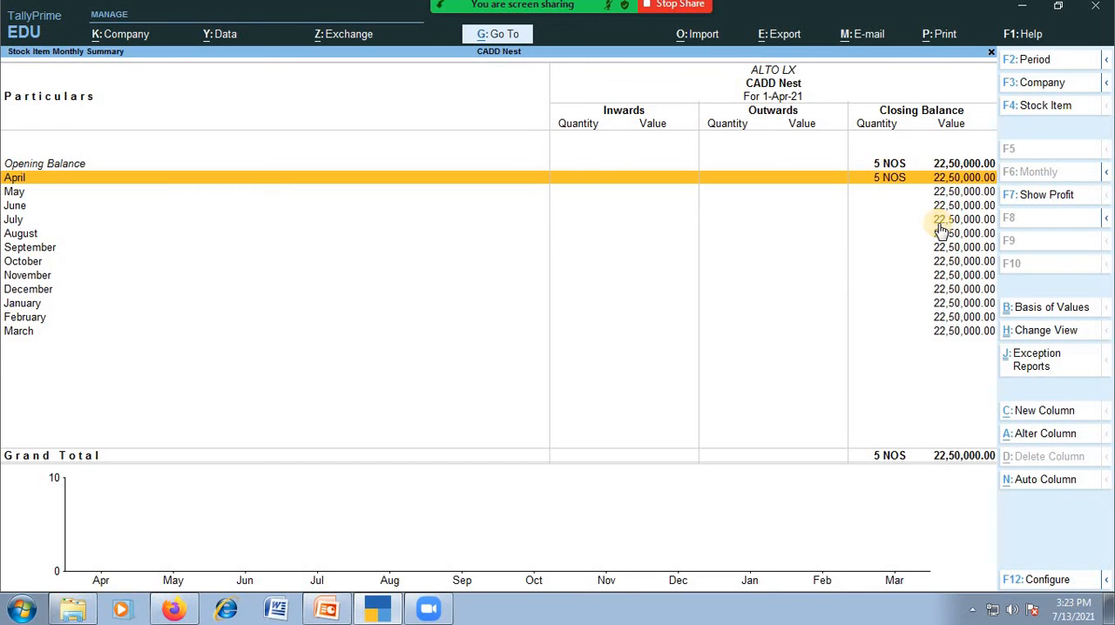
{"action": "key", "text": "Return"}
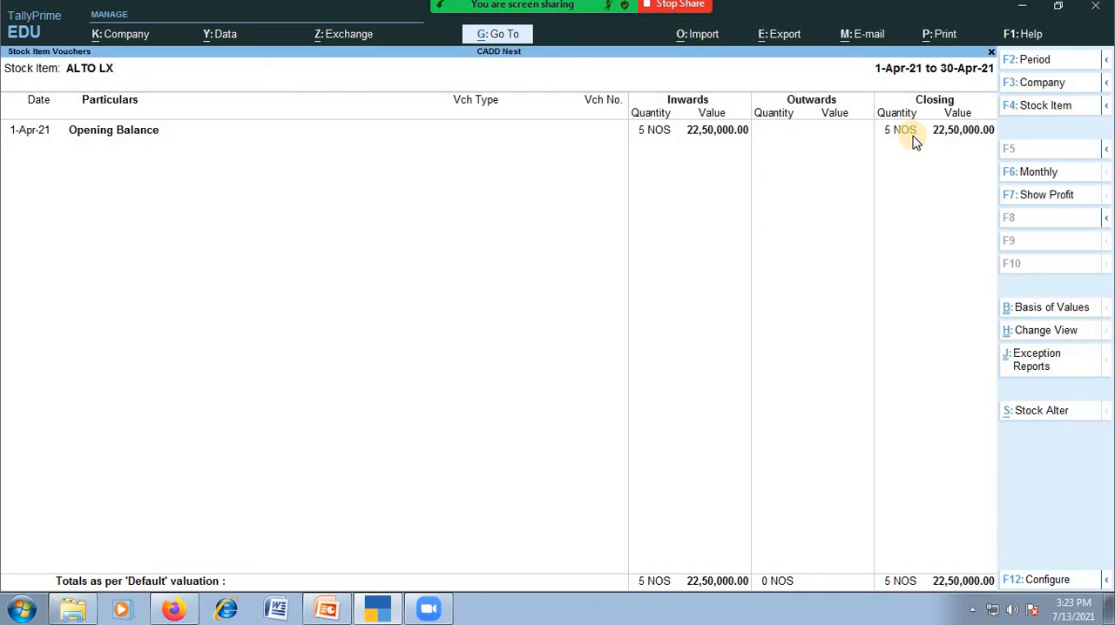
{"action": "key", "text": "Escape"}
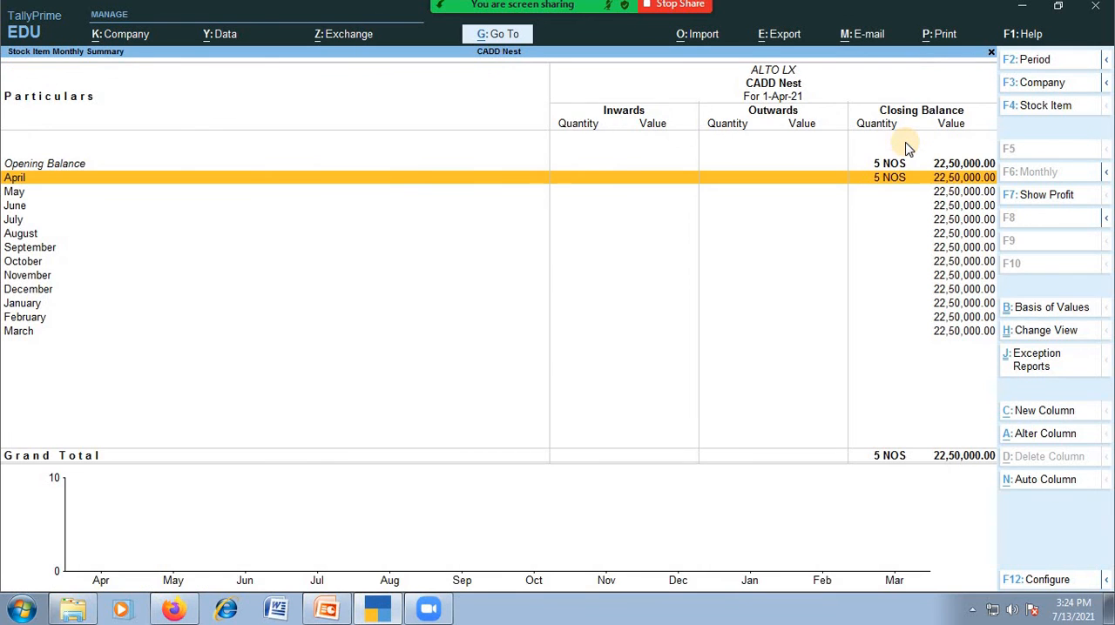
Switch the monthly summary to the OMNI 5 SEATERS stock item, then leave Inventory Books
{"action": "key", "text": "F4"}
{"action": "key", "text": "Down"}
{"action": "key", "text": "Return"}
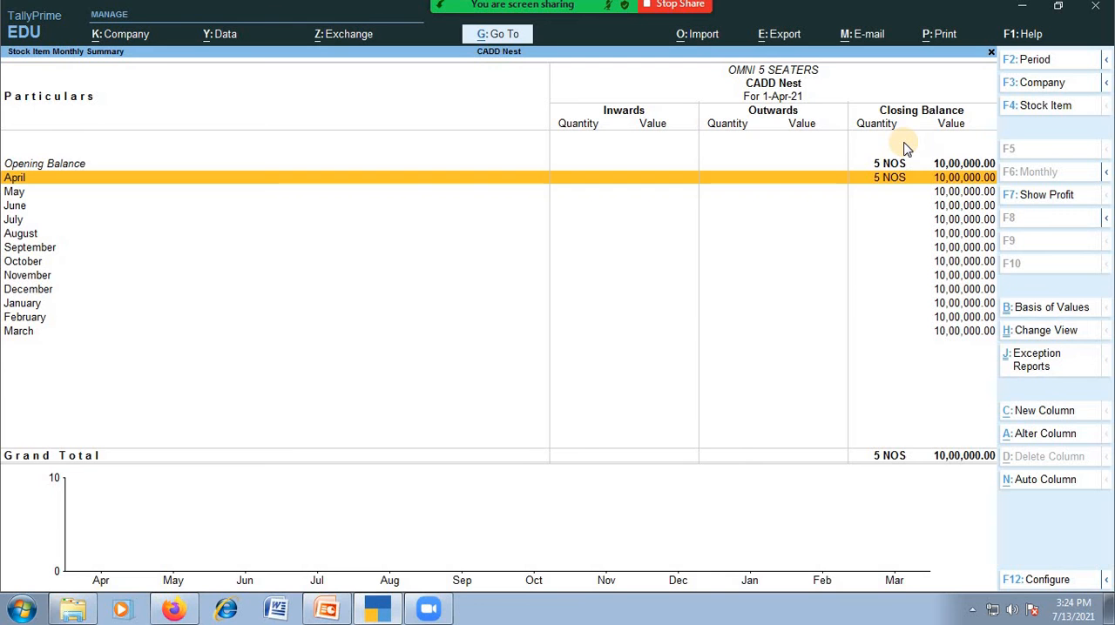
{"action": "key", "text": "Escape"}
Return to Inventory Books through the additional reports and view the monthly summary of 800STD
{"action": "key", "text": "Escape"}
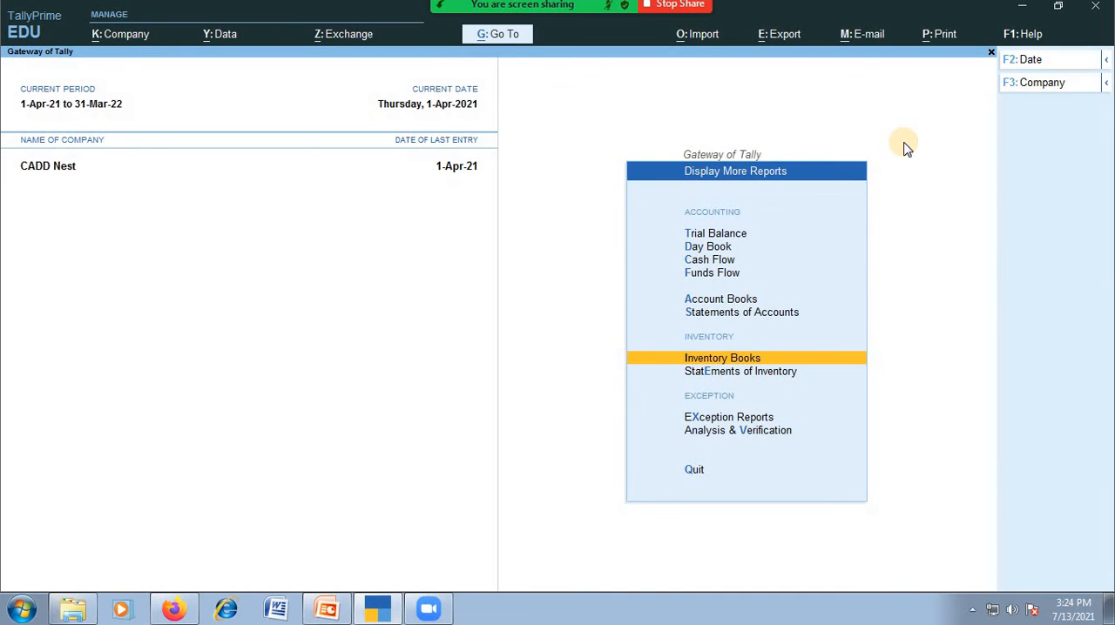
{"action": "key", "text": "Escape"}
{"action": "key", "text": "Return"}
{"action": "key", "text": "Down"}
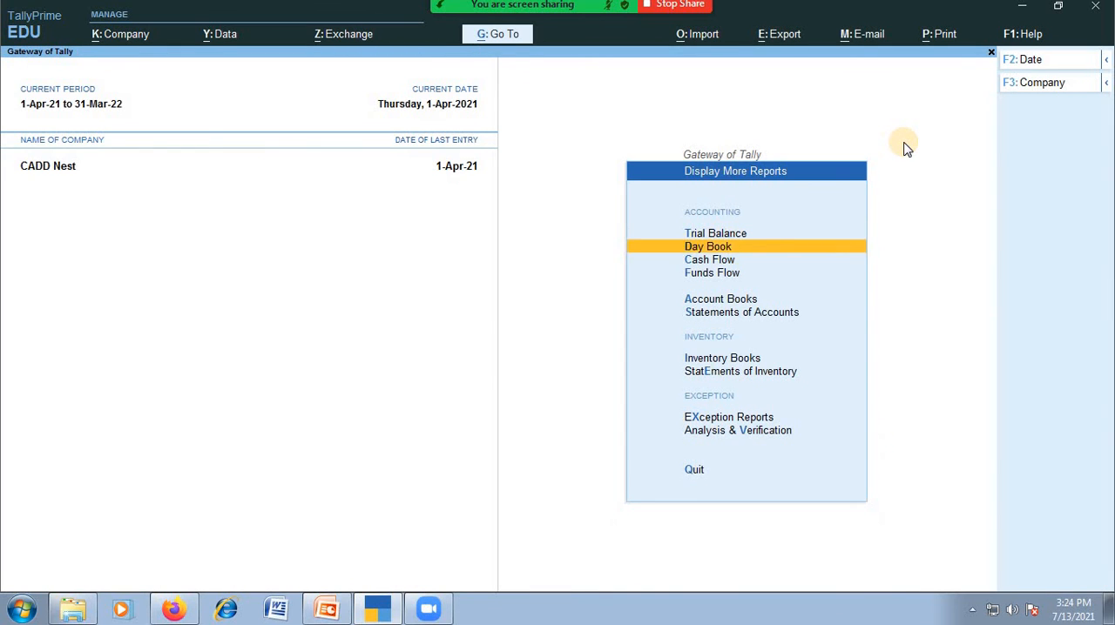
{"action": "key", "text": "Down"}
{"action": "key", "text": "Down"}
{"action": "key", "text": "Down"}
{"action": "key", "text": "Down"}
{"action": "key", "text": "Down"}
{"action": "key", "text": "Down"}
{"action": "key", "text": "Up"}
{"action": "key", "text": "Return"}
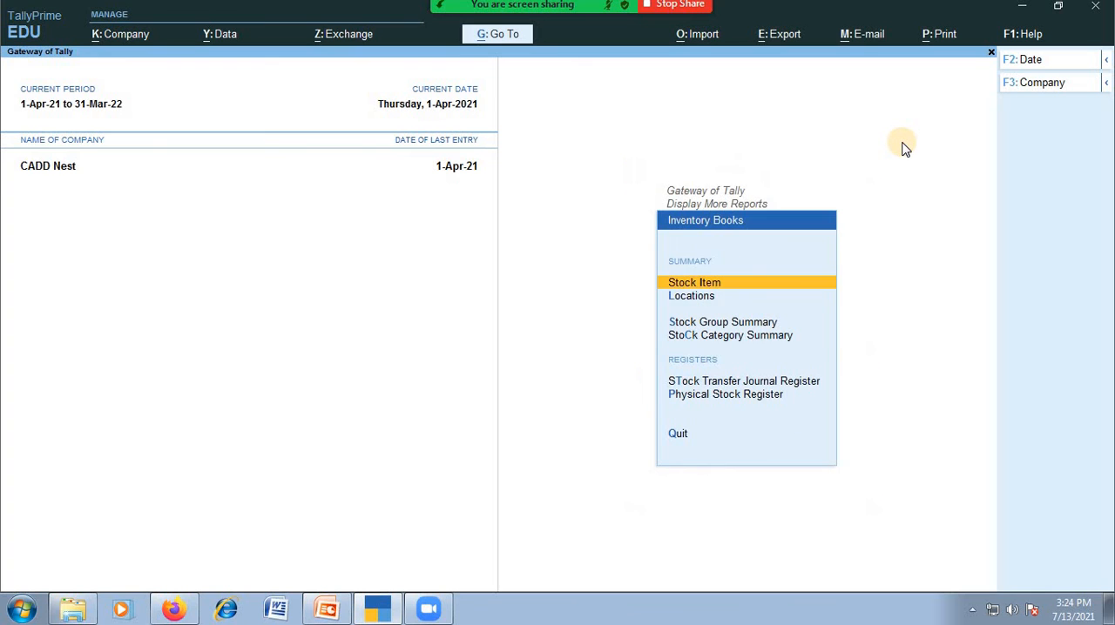
{"action": "key", "text": "Down"}
{"action": "key", "text": "Up"}
{"action": "key", "text": "Return"}
{"action": "key", "text": "Return"}
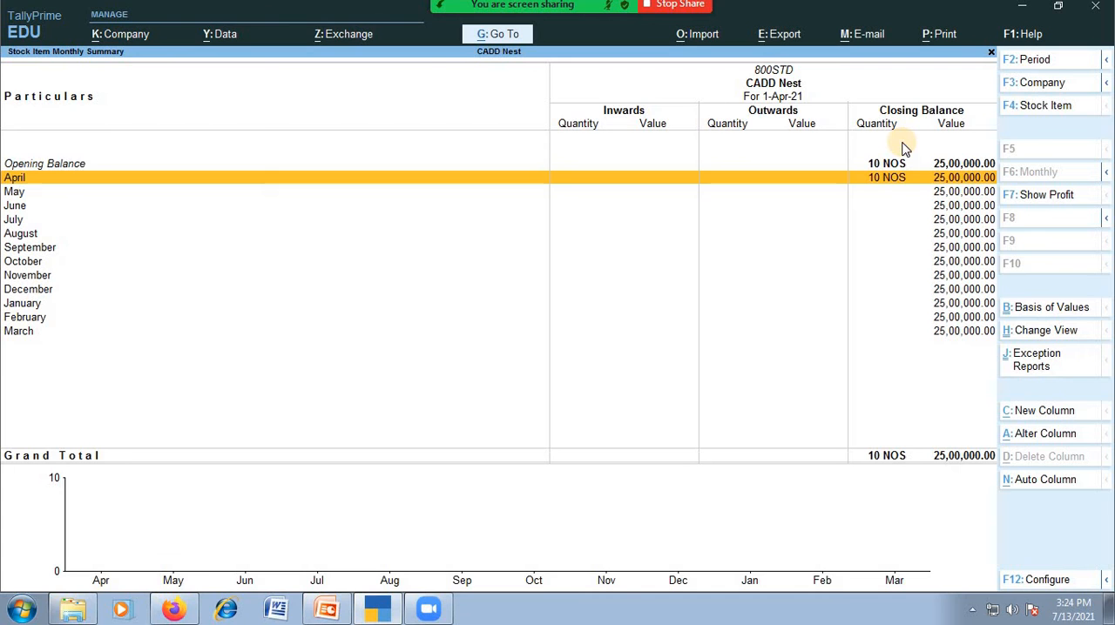
{"action": "key", "text": "Escape"}
{"action": "key", "text": "Escape"}
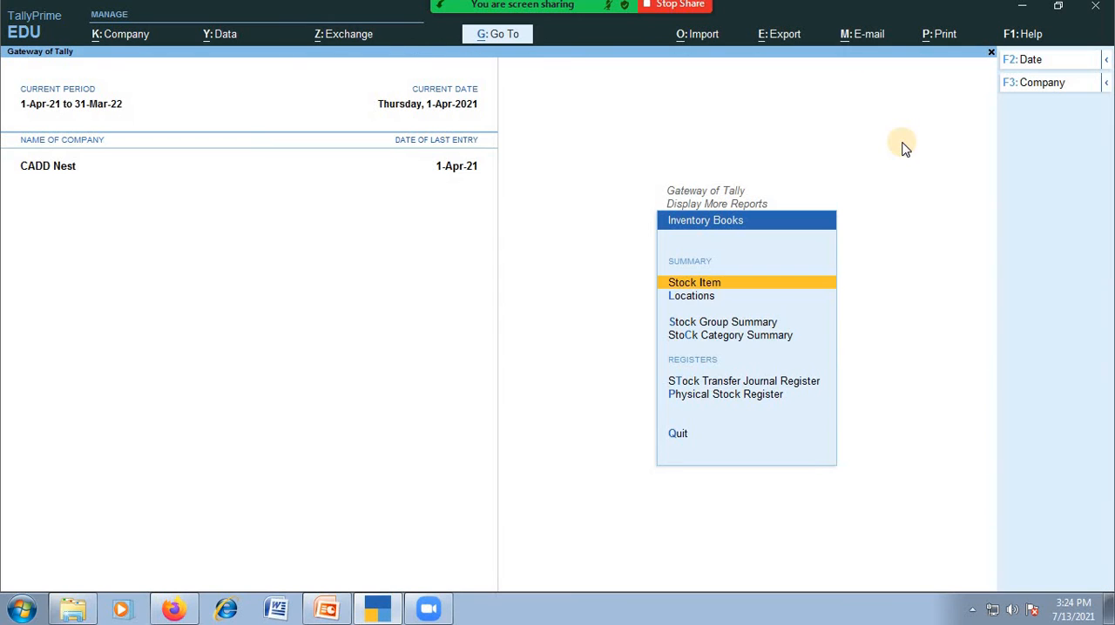
Look over the group, category and register reports available in Inventory Books
{"action": "key", "text": "Down"}
{"action": "key", "text": "Down"}
{"action": "key", "text": "Down"}
{"action": "key", "text": "Down"}
{"action": "key", "text": "Down"}
{"action": "key", "text": "Up"}
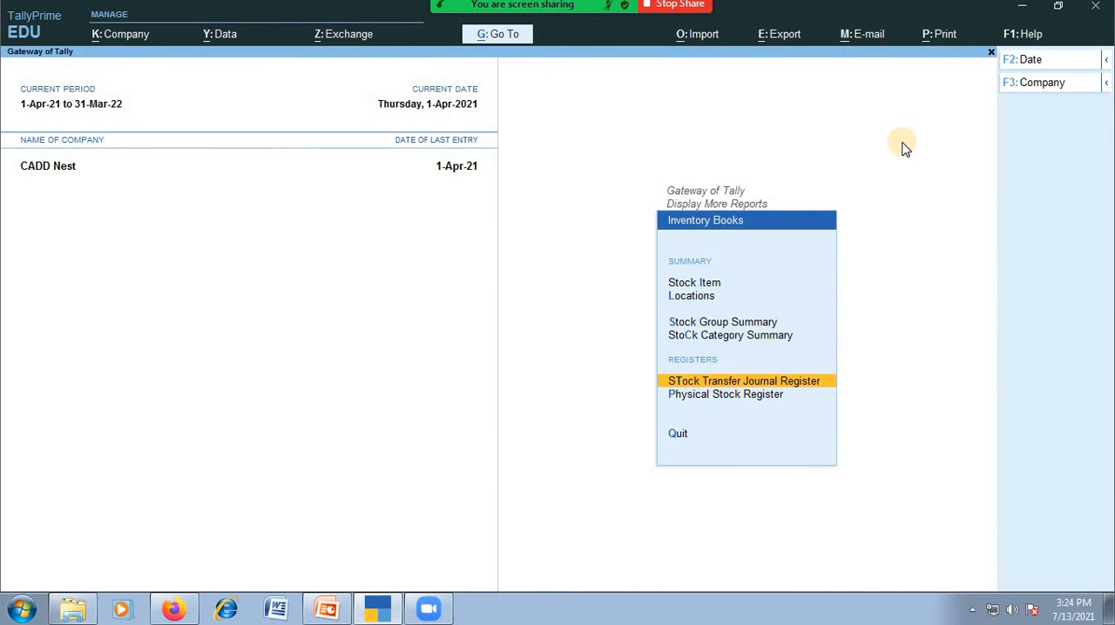
{"action": "key", "text": "Down"}
{"action": "key", "text": "Up"}
{"action": "key", "text": "Up"}
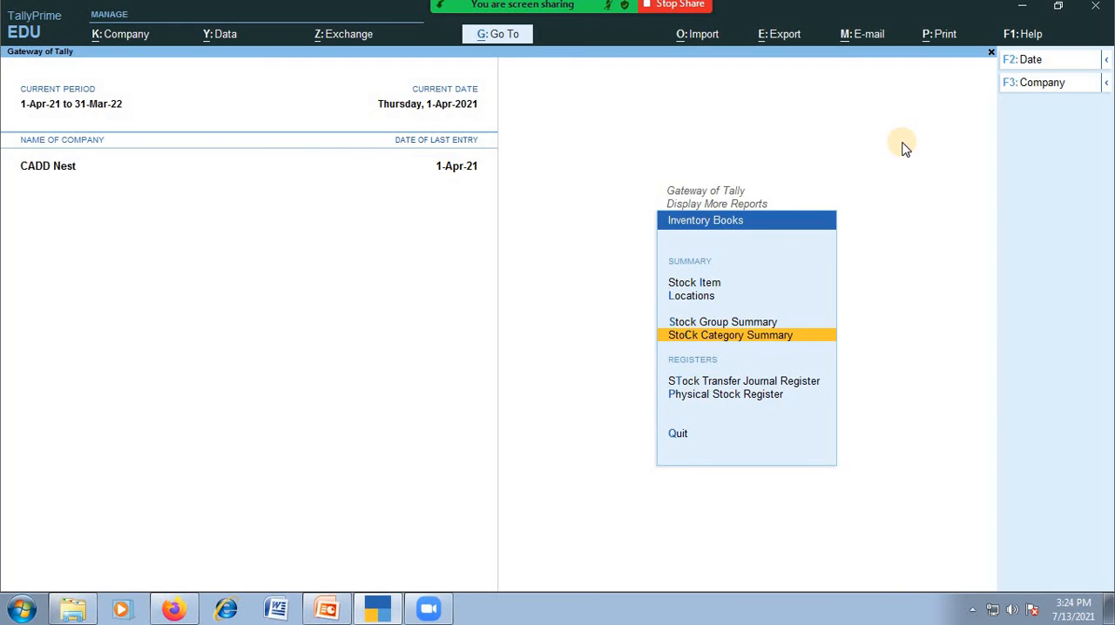
Look over the stock query, movement and ageing analysis options in Statements of Inventory
{"action": "key", "text": "Escape"}
{"action": "key", "text": "Down"}
{"action": "key", "text": "Return"}
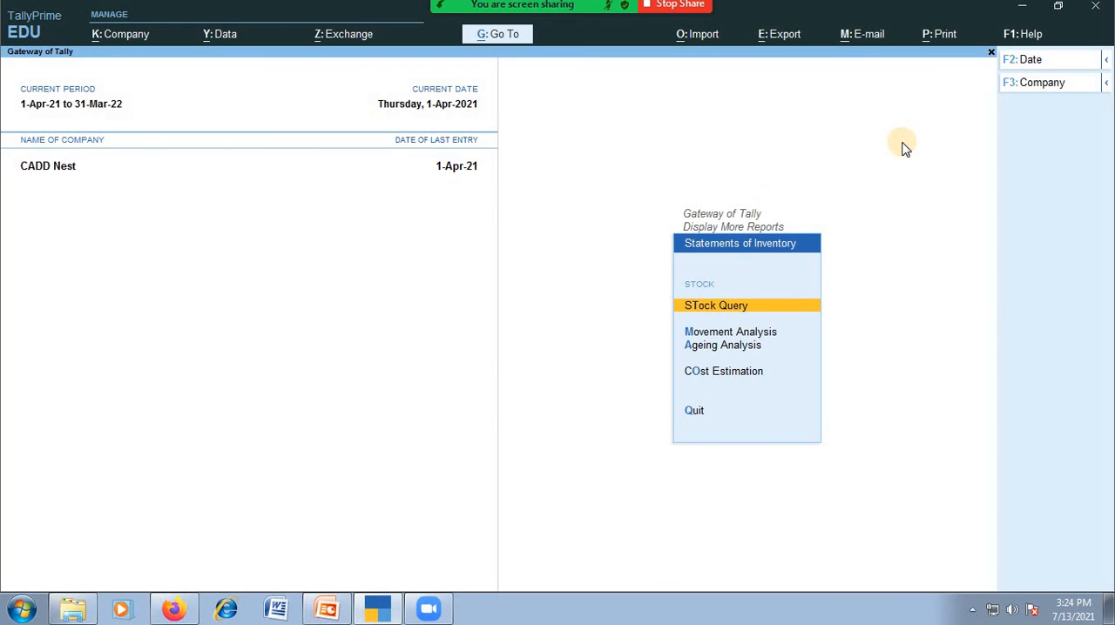
{"action": "key", "text": "Down"}
{"action": "key", "text": "Down"}
{"action": "key", "text": "Escape"}
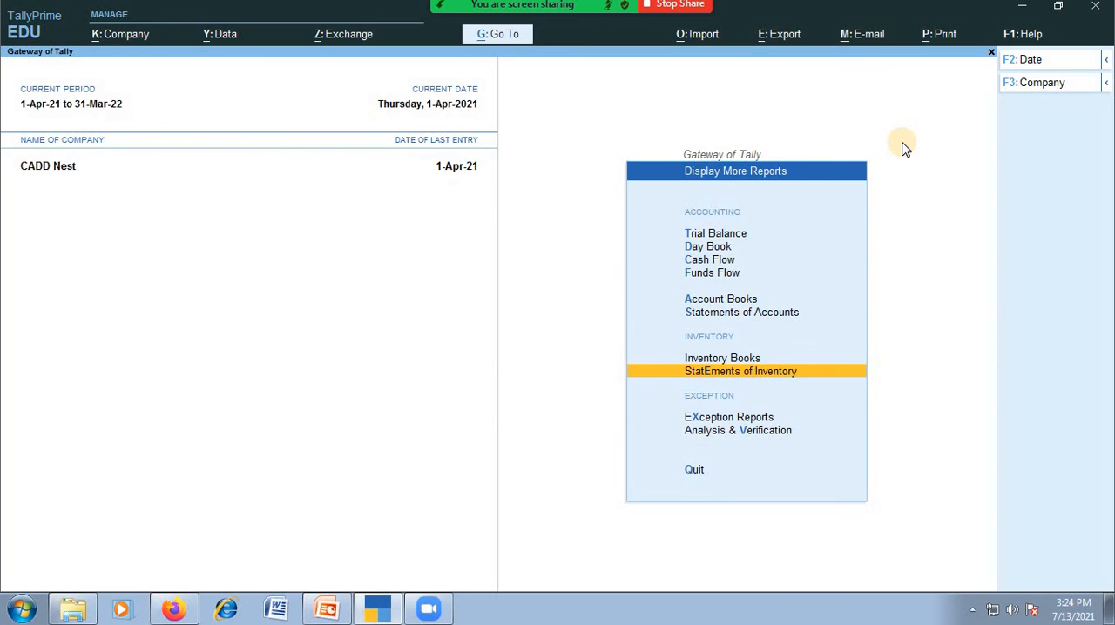
View the monthly stock item summary of 800STD in Inventory Books
{"action": "key", "text": "Up"}
{"action": "key", "text": "Return"}
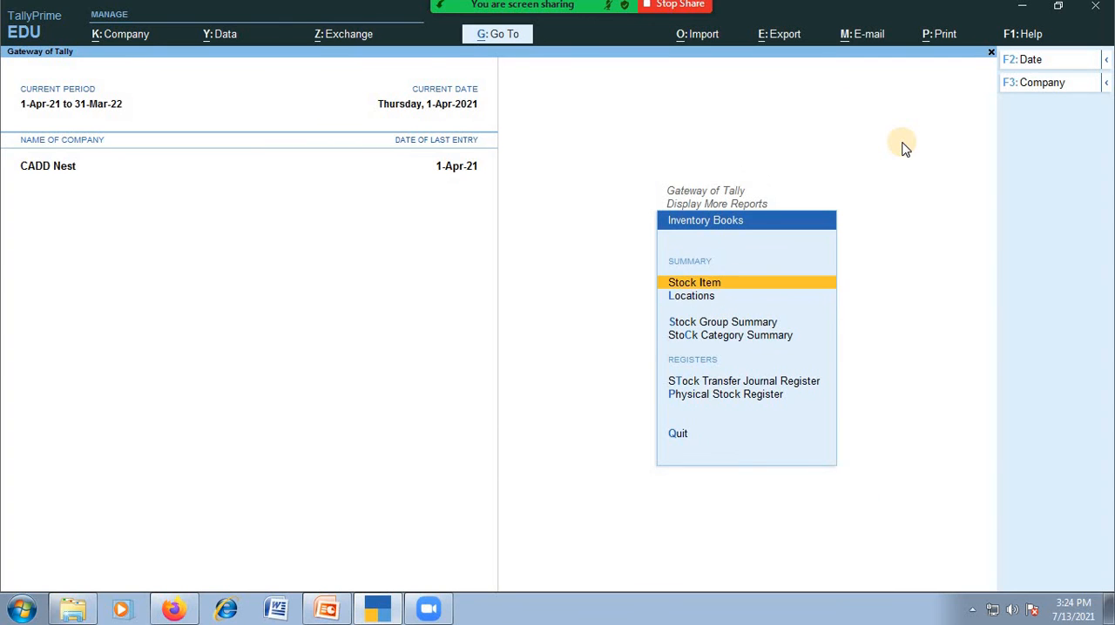
{"action": "key", "text": "Return"}
{"action": "key", "text": "Return"}
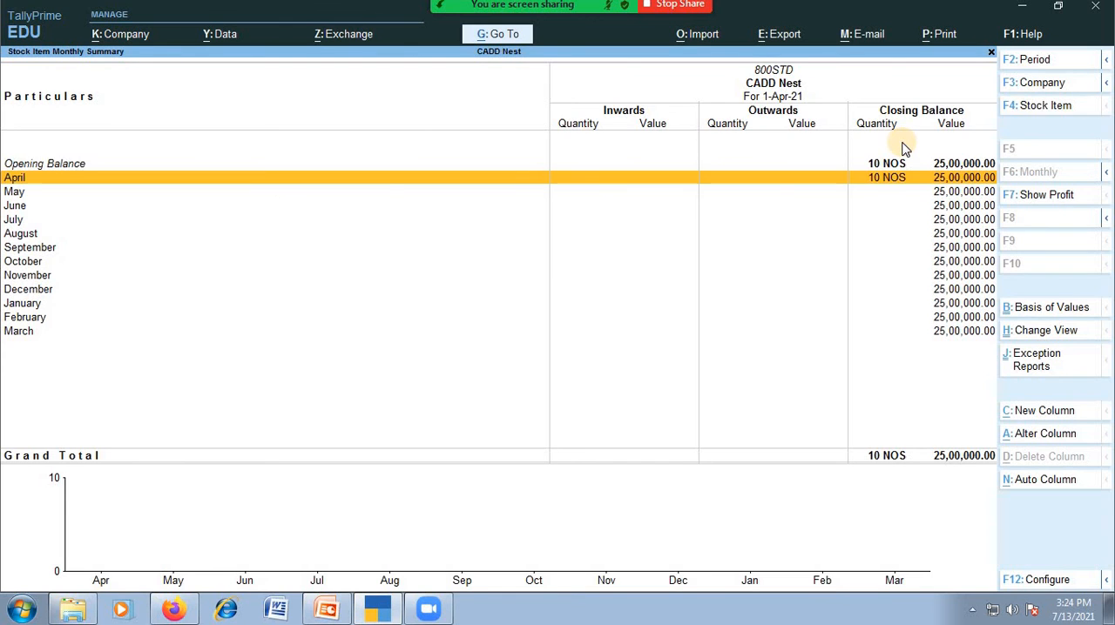
{"action": "key", "text": "Escape"}
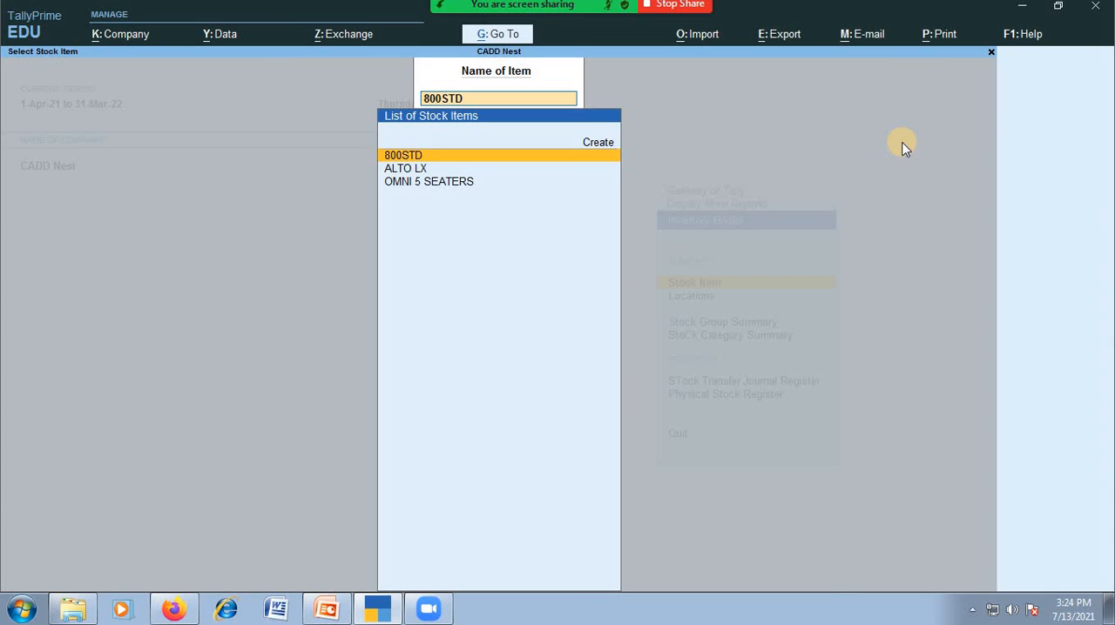
View the monthly summary of ALTO LX and open its April vouchers
{"action": "key", "text": "Down"}
{"action": "key", "text": "Down"}
{"action": "key", "text": "Down"}
{"action": "key", "text": "Down"}
{"action": "key", "text": "Return"}
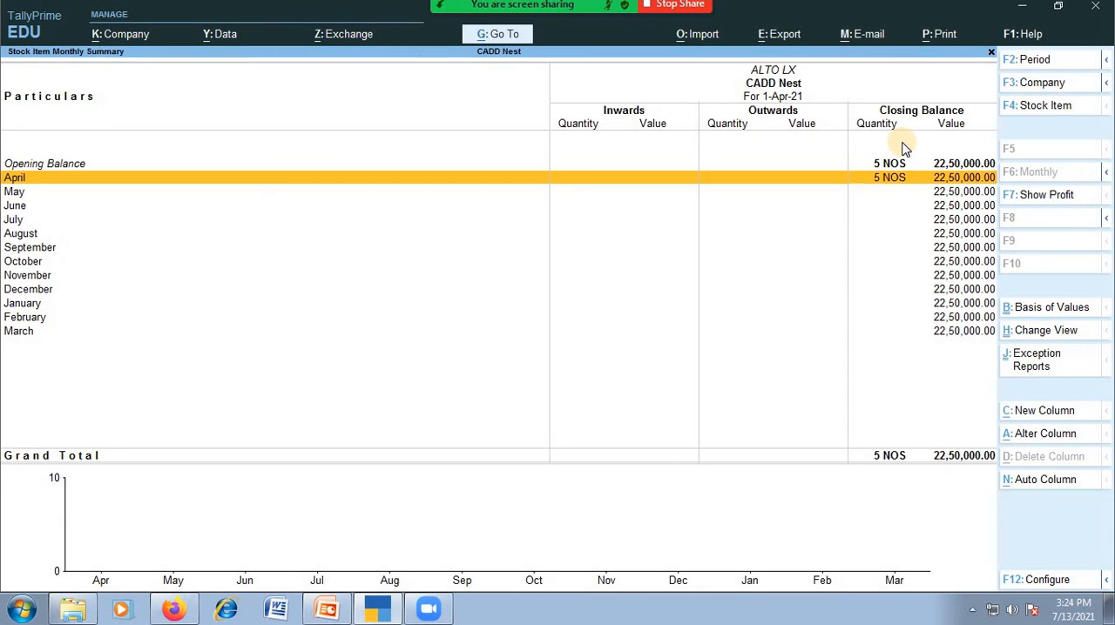
{"action": "key", "text": "Return"}
{"action": "key", "text": "Escape"}
{"action": "key", "text": "Escape"}
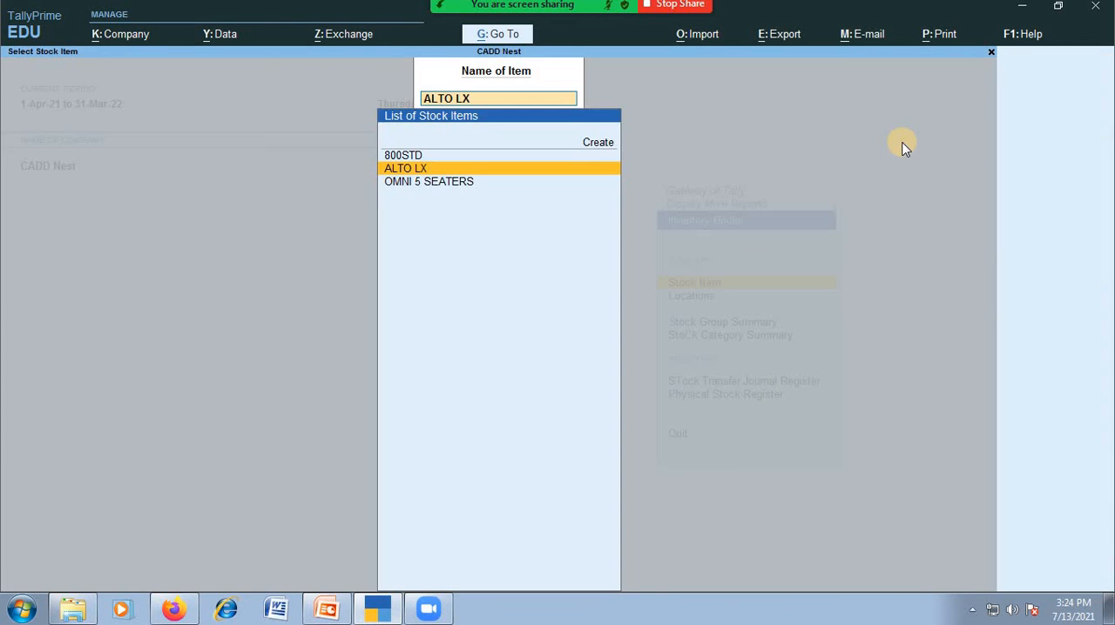
View the monthly summary of OMNI 5 SEATERS and return to the list of additional reports
{"action": "key", "text": "Down"}
{"action": "key", "text": "Return"}
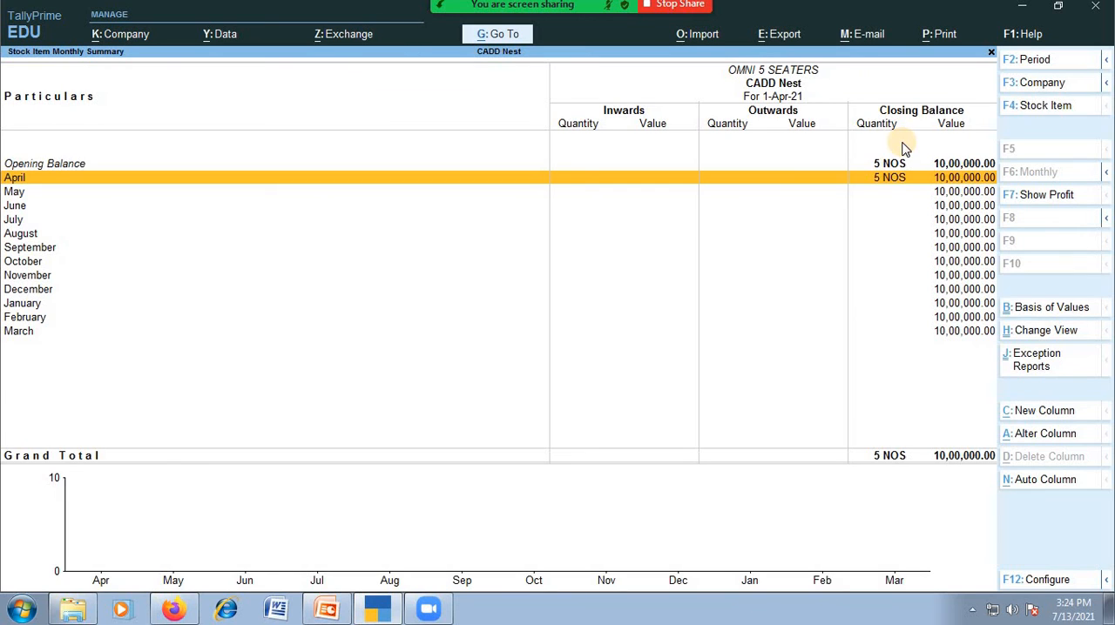
{"action": "key", "text": "Escape"}
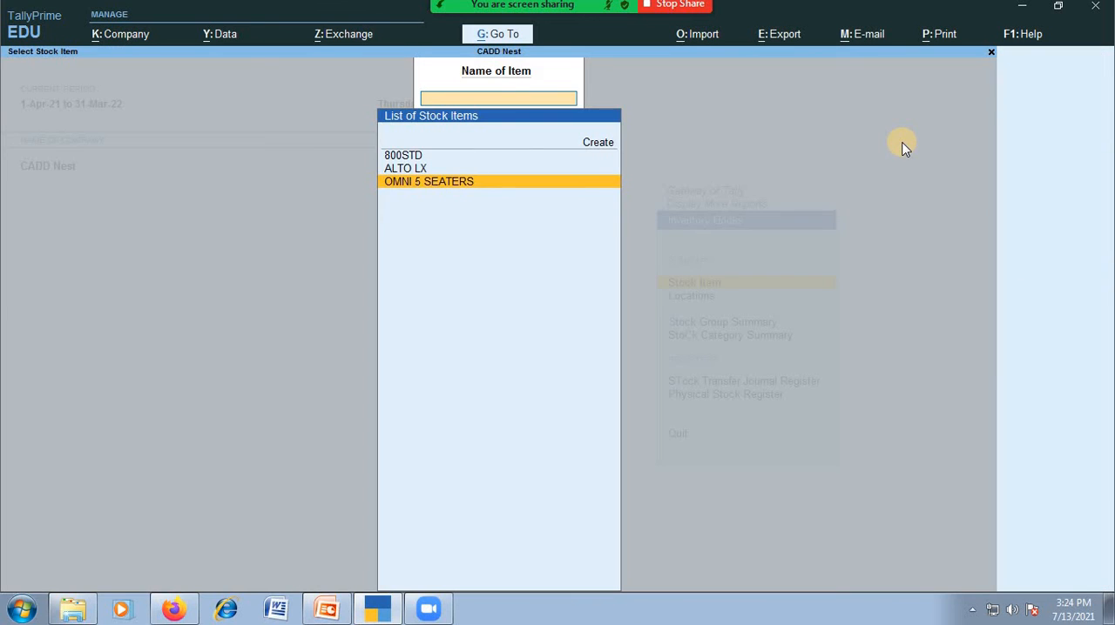
{"action": "key", "text": "Escape"}
{"action": "key", "text": "Escape"}
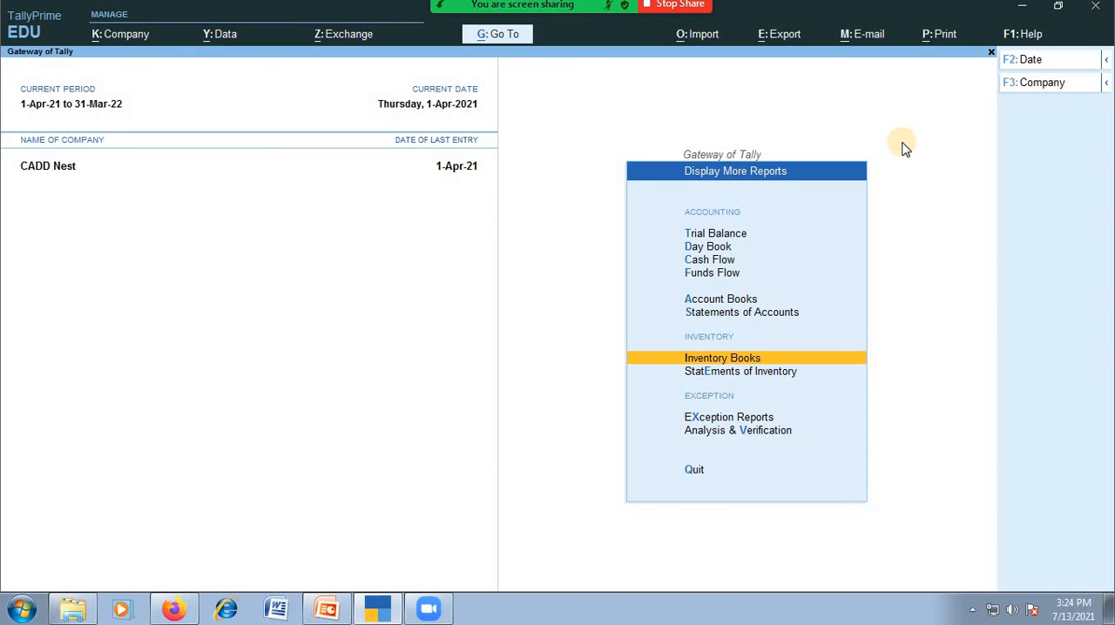
Reopen the Inventory Books stock item report for 800STD and drill into its April vouchers
{"action": "key", "text": "Up"}
{"action": "key", "text": "Up"}
{"action": "key", "text": "Down"}
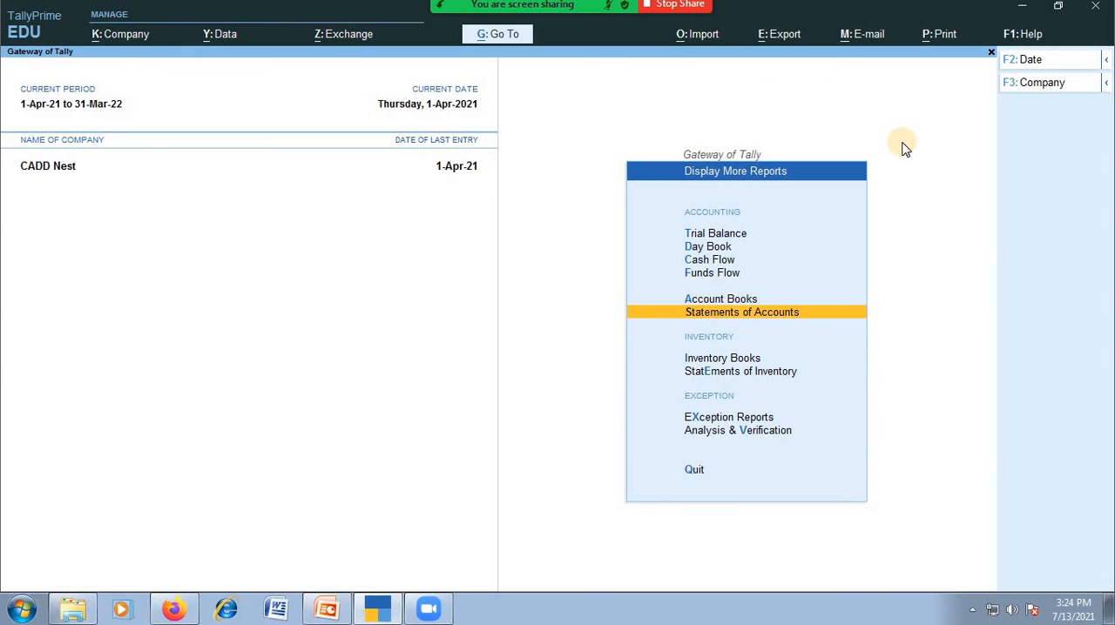
{"action": "key", "text": "Down"}
{"action": "key", "text": "Down"}
{"action": "key", "text": "Up"}
{"action": "key", "text": "Return"}
{"action": "key", "text": "Down"}
{"action": "key", "text": "Up"}
{"action": "key", "text": "Return"}
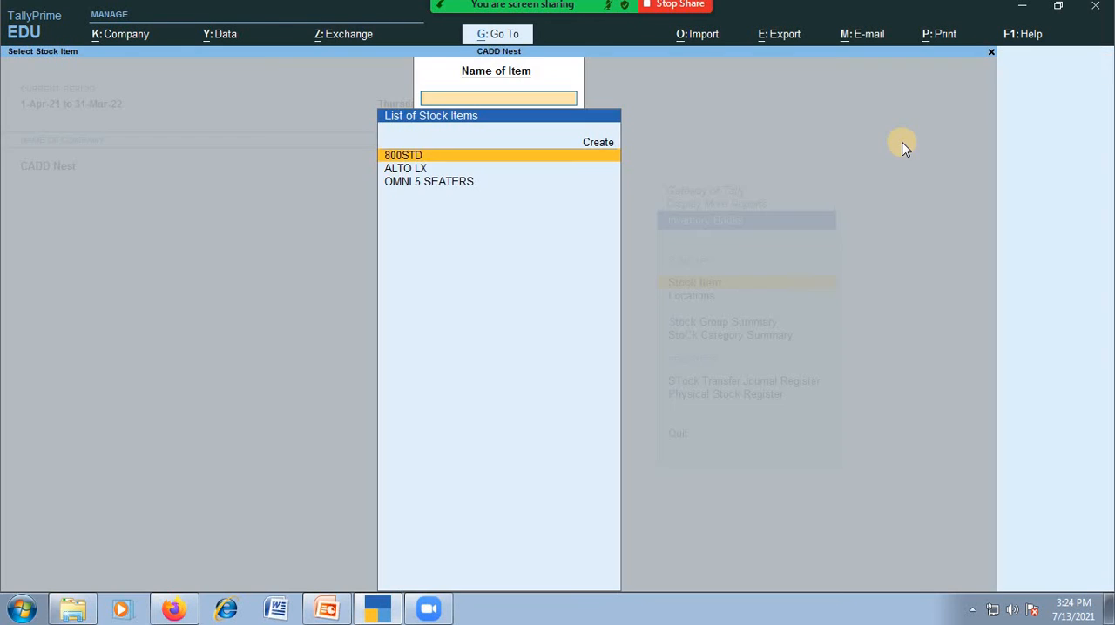
{"action": "key", "text": "Return"}
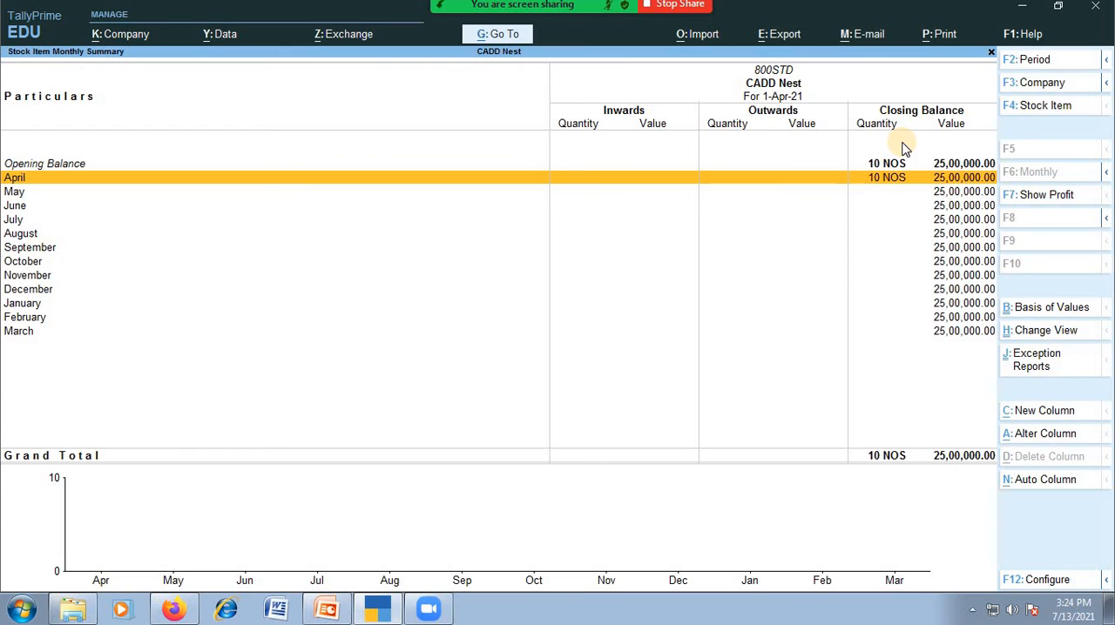
{"action": "key", "text": "Return"}
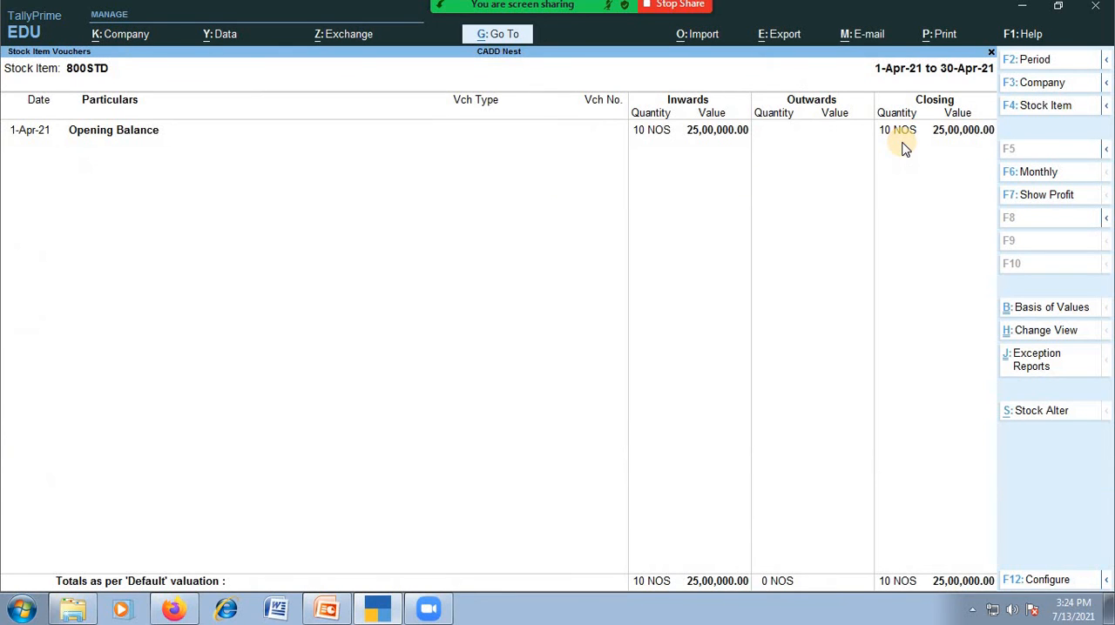